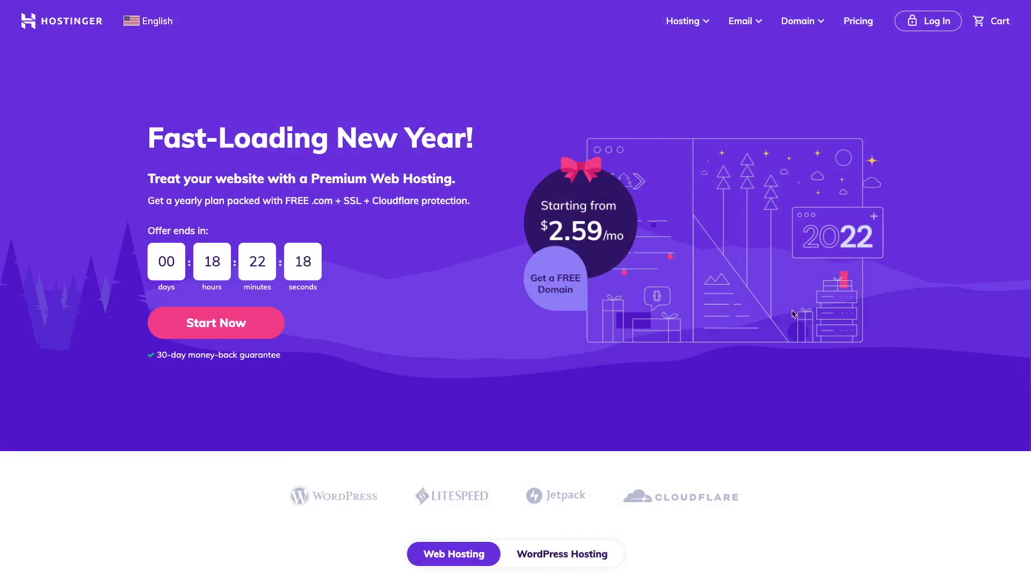
- Scroll down to compare the Single, Premium and Business web hosting plans
{"action": "scroll", "coordinate": [825, 299], "scroll_direction": "down", "scroll_amount": 6}
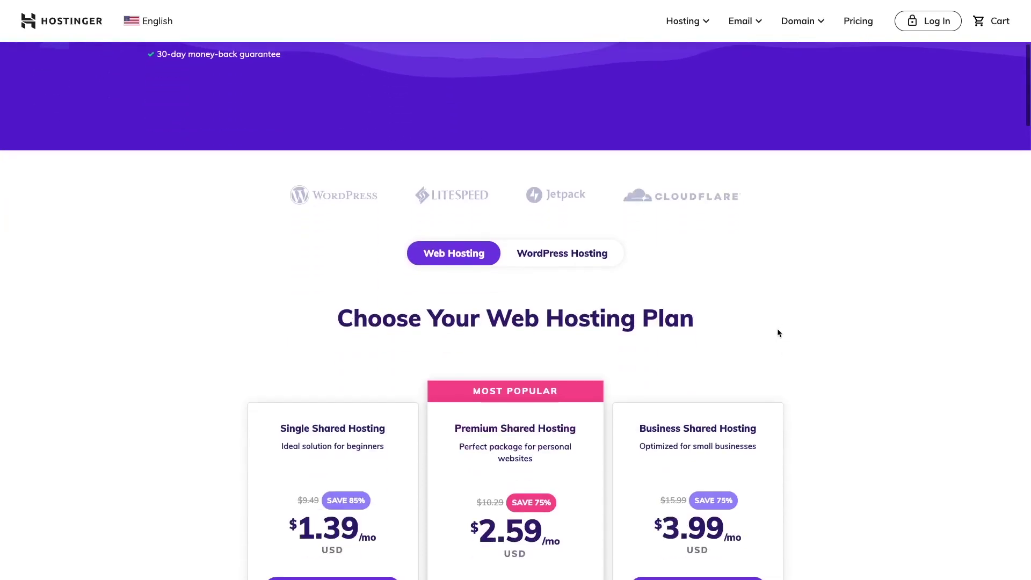
{"action": "scroll", "coordinate": [777, 333], "scroll_direction": "down", "scroll_amount": 1}
{"action": "scroll", "coordinate": [778, 333], "scroll_direction": "down", "scroll_amount": 1}
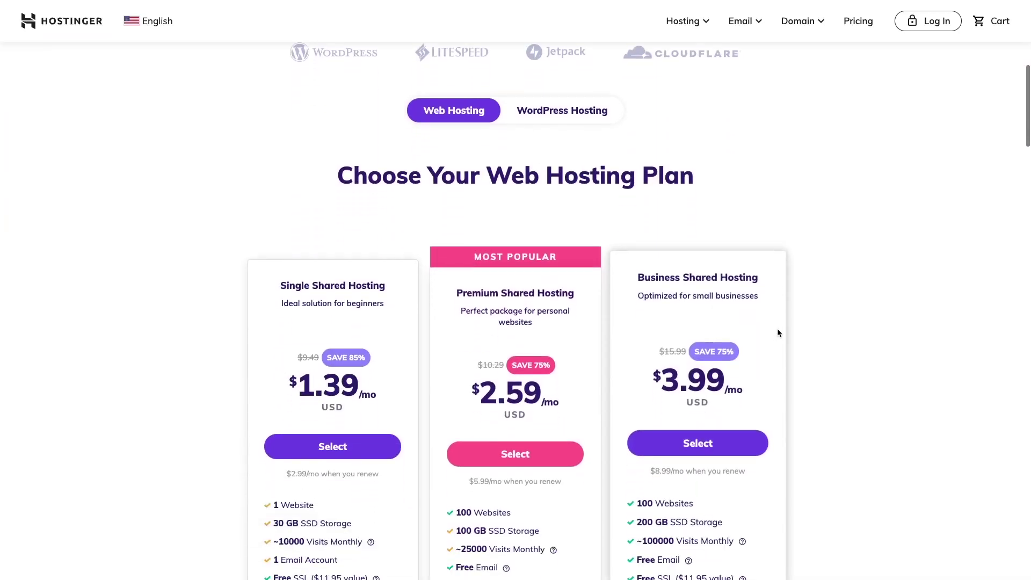
{"action": "scroll", "coordinate": [496, 283], "scroll_direction": "down", "scroll_amount": 1}
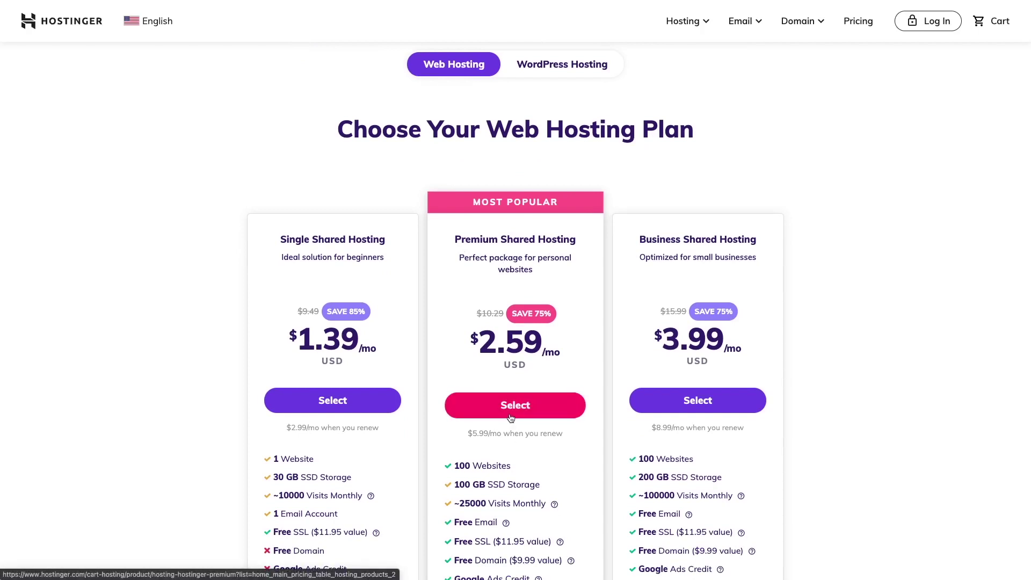
{"action": "scroll", "coordinate": [510, 417], "scroll_direction": "down", "scroll_amount": 3}
{"action": "scroll", "coordinate": [499, 408], "scroll_direction": "down", "scroll_amount": 2}
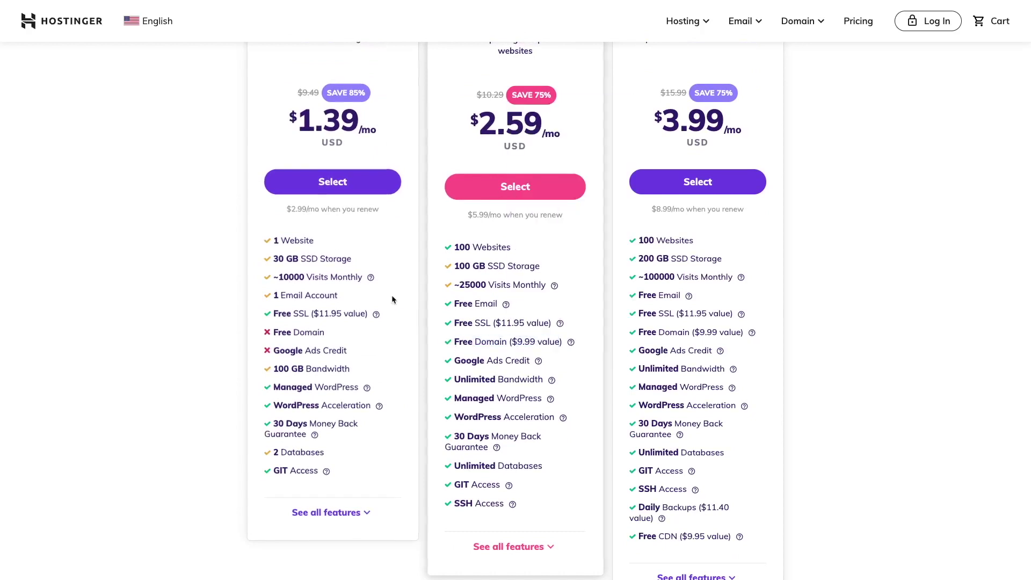
{"action": "mouse_move", "coordinate": [31, 4]}
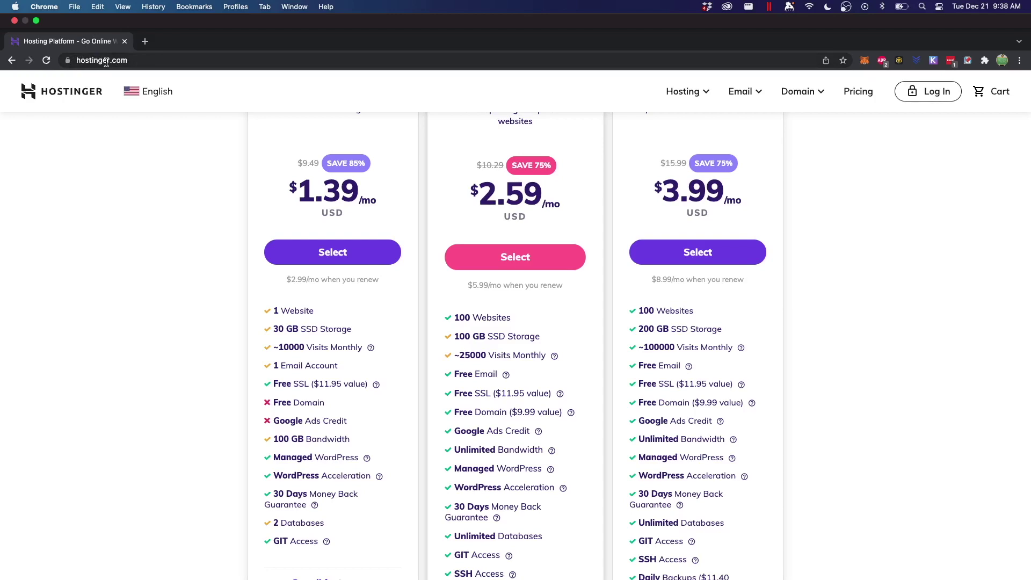
- Select Premium Shared Hosting and review the 48-month cart, coupon and total
{"action": "left_click", "coordinate": [518, 229]}
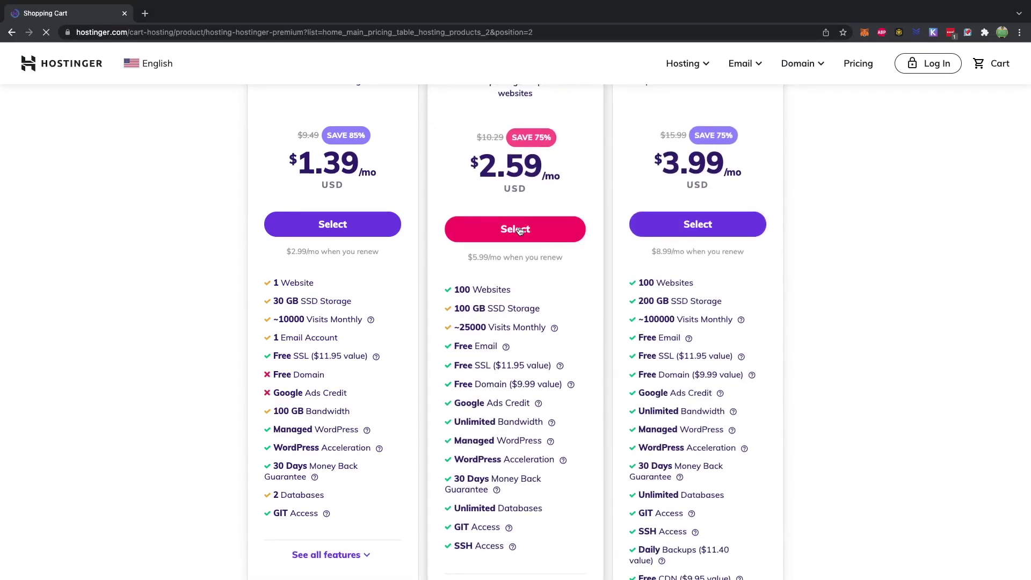
{"action": "scroll", "coordinate": [668, 348], "scroll_direction": "down", "scroll_amount": 3}
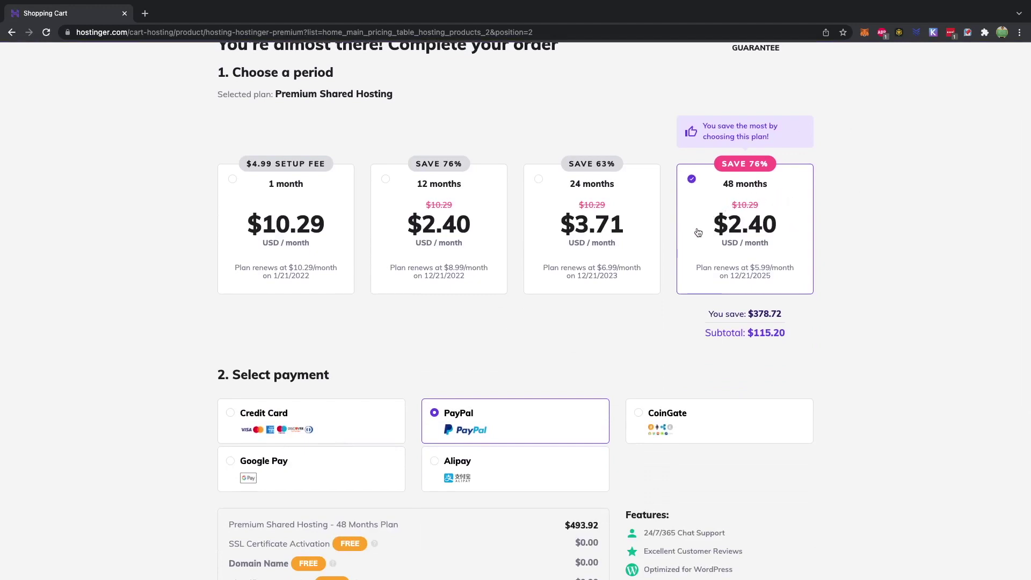
{"action": "scroll", "coordinate": [583, 311], "scroll_direction": "down", "scroll_amount": 5}
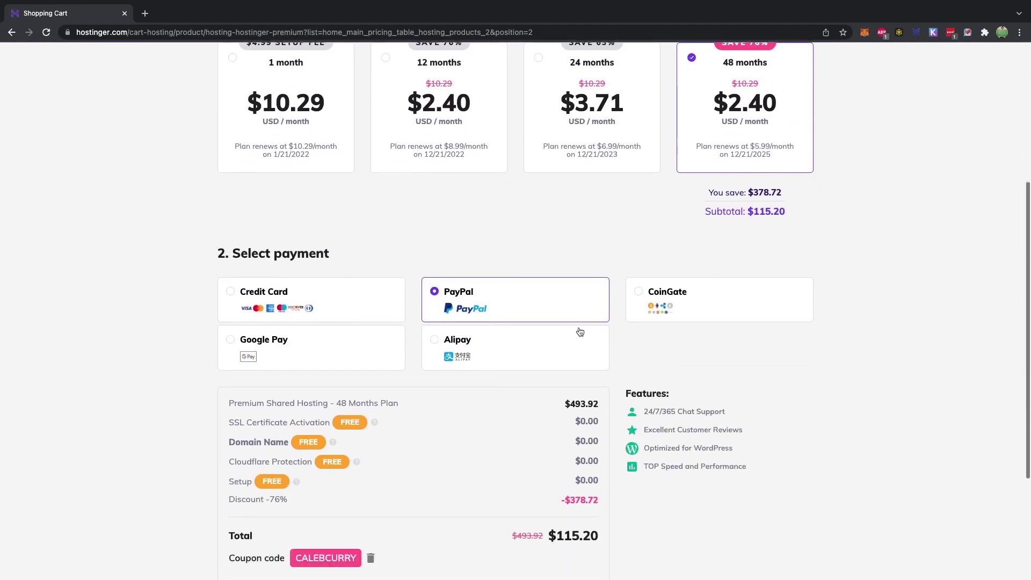
{"action": "scroll", "coordinate": [579, 327], "scroll_direction": "down", "scroll_amount": 1}
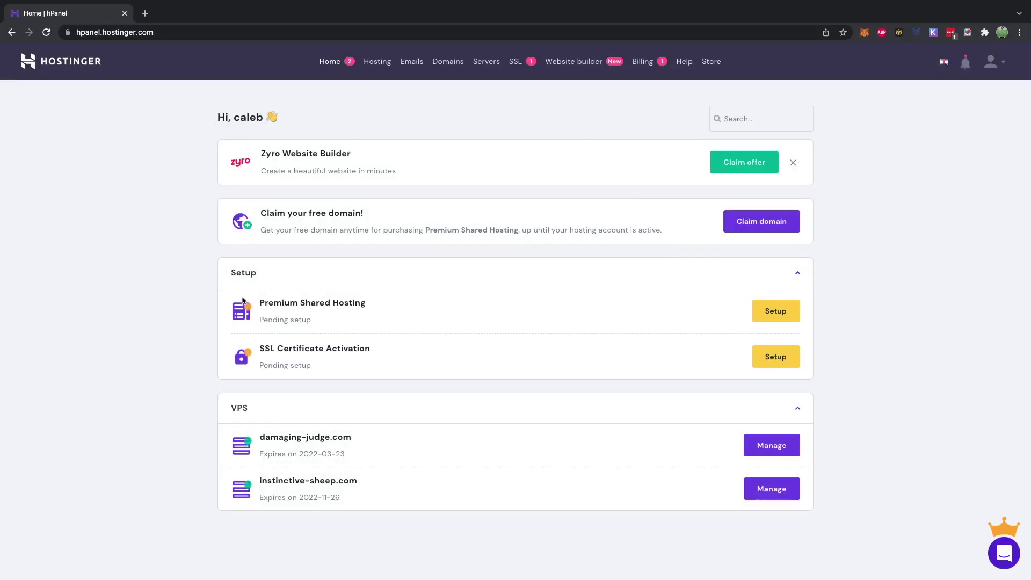
- Begin the guided setup for the Premium Shared Hosting plan
{"action": "left_click", "coordinate": [789, 311]}
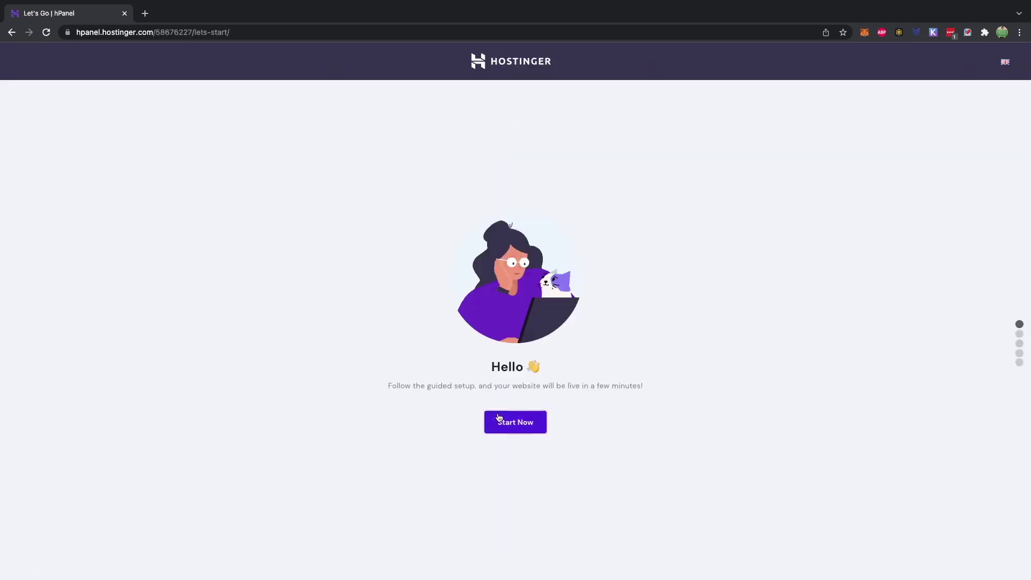
{"action": "left_click", "coordinate": [499, 418]}
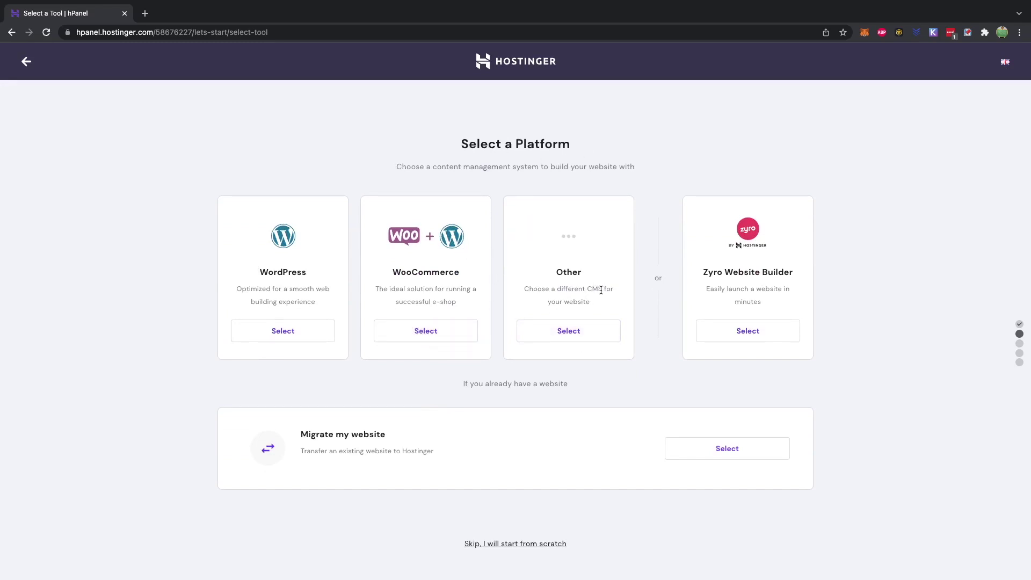
- Choose WordPress, confirm the account details, and expand the template gallery twice
{"action": "left_click", "coordinate": [293, 330]}
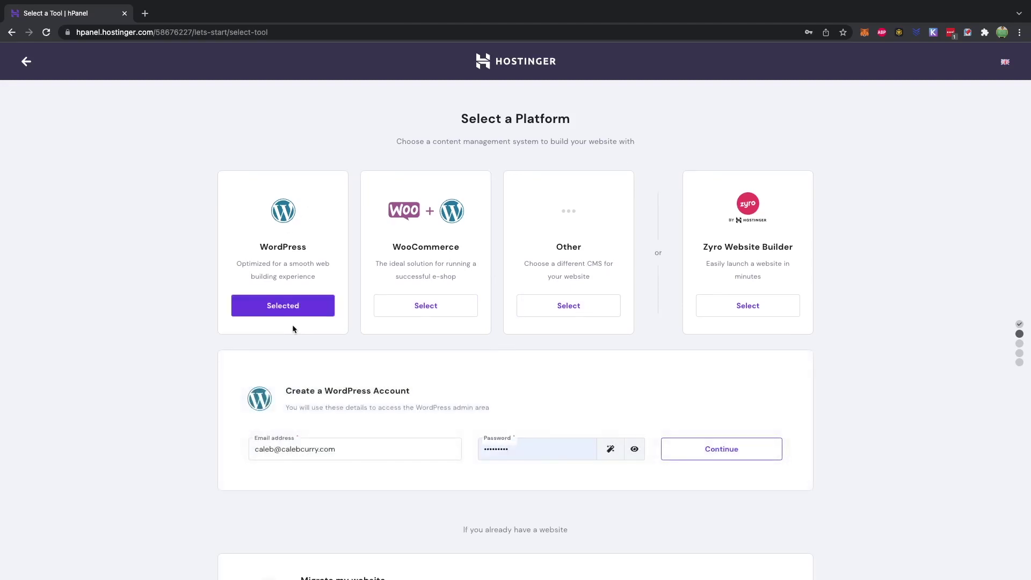
{"action": "left_click", "coordinate": [730, 340]}
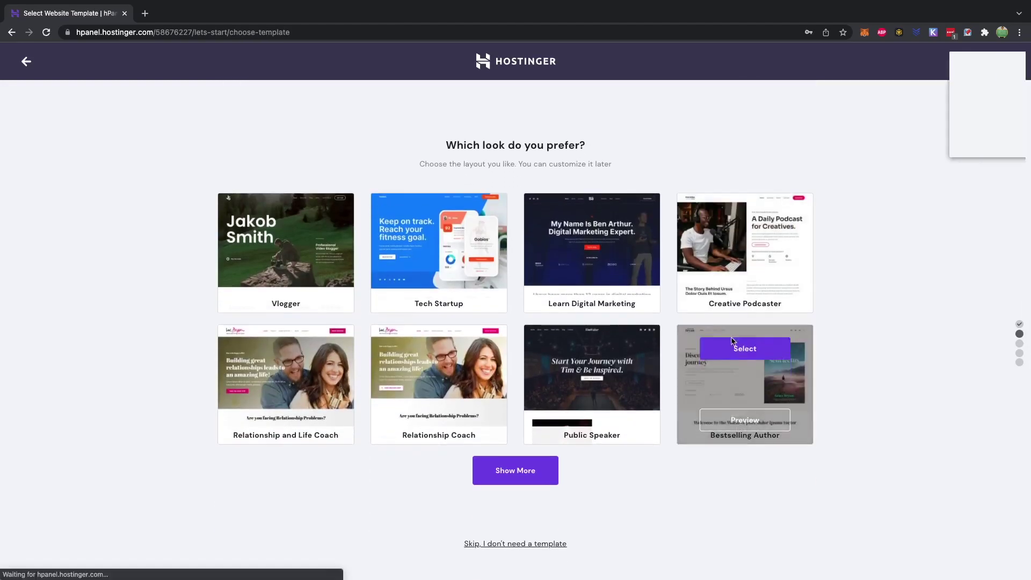
{"action": "mouse_move", "coordinate": [543, 407]}
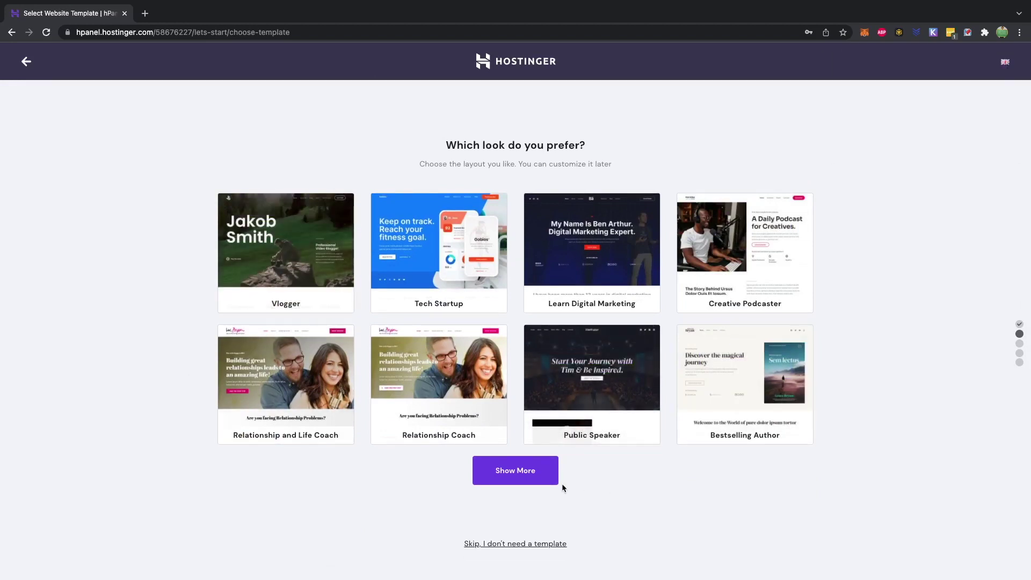
{"action": "left_click", "coordinate": [488, 464]}
{"action": "scroll", "coordinate": [285, 408], "scroll_direction": "down", "scroll_amount": 3}
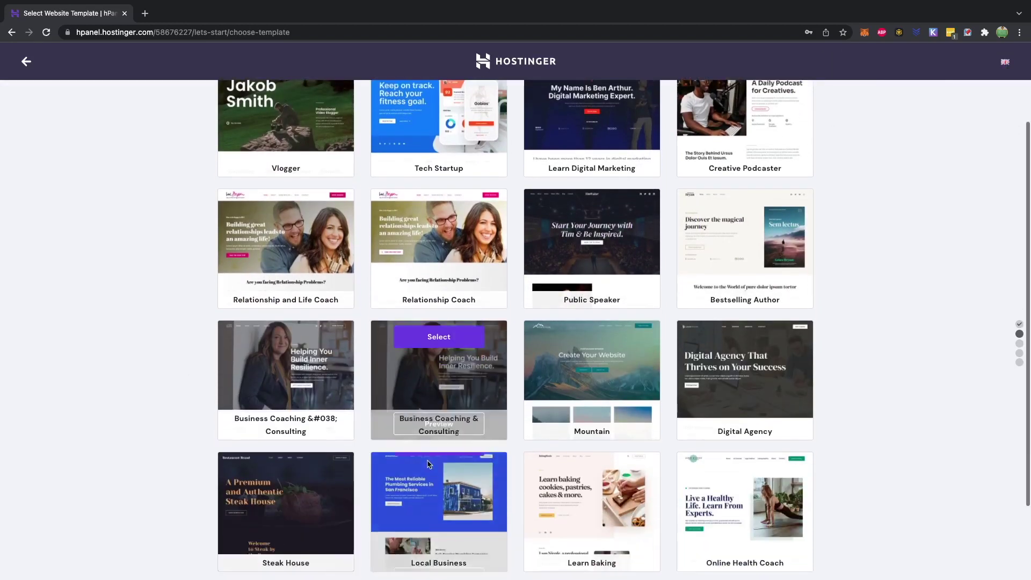
{"action": "scroll", "coordinate": [197, 428], "scroll_direction": "down", "scroll_amount": 2}
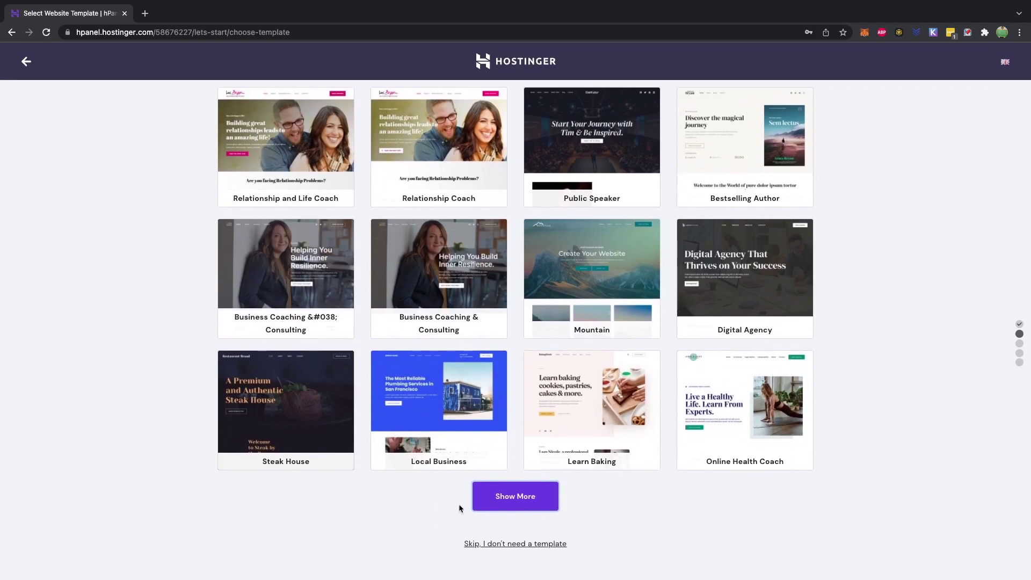
{"action": "left_click", "coordinate": [553, 493]}
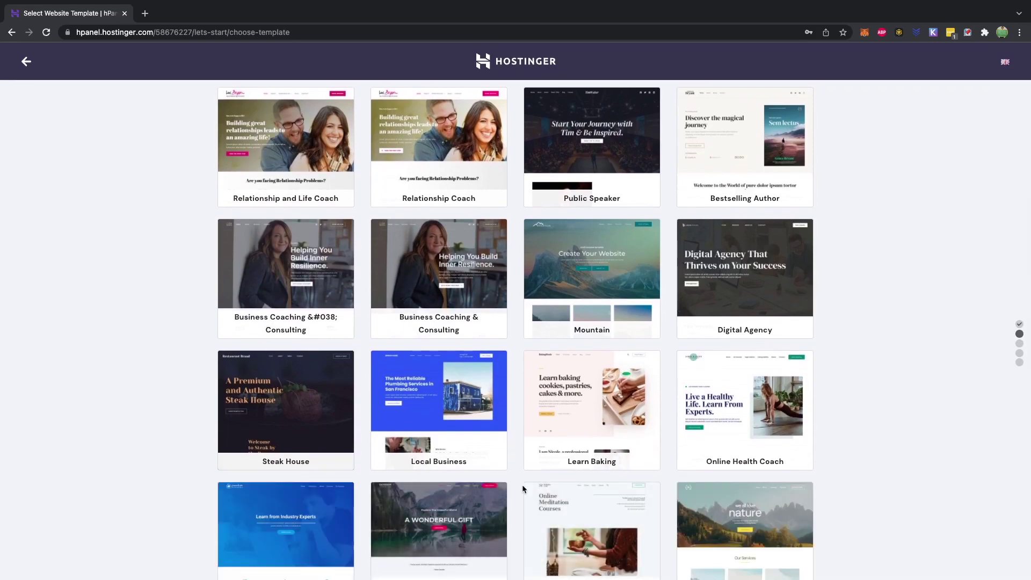
{"action": "scroll", "coordinate": [522, 486], "scroll_direction": "down", "scroll_amount": 2}
{"action": "scroll", "coordinate": [519, 456], "scroll_direction": "up", "scroll_amount": 3}
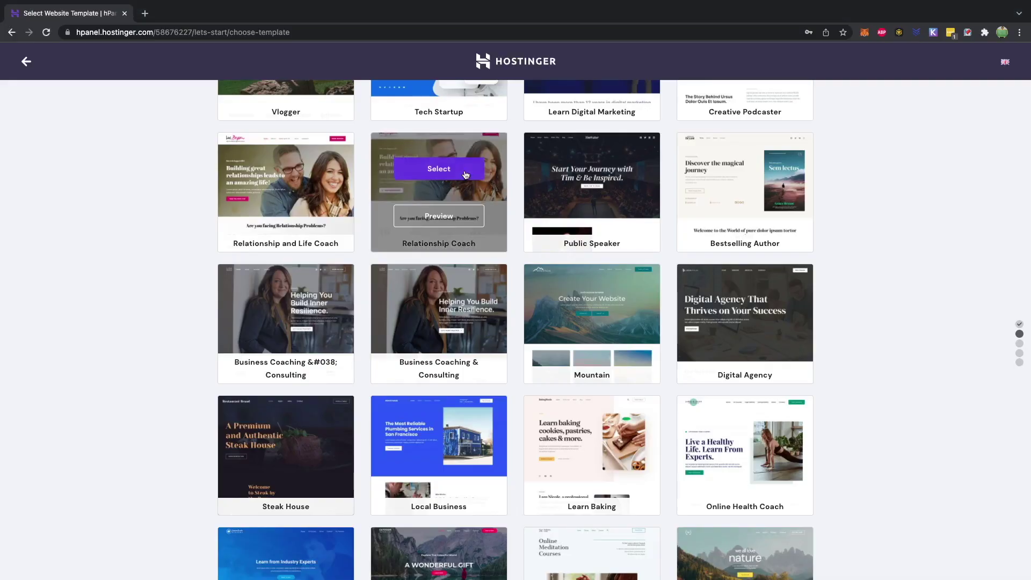
- Preview the Relationship Coach template and scroll through its home page sections
{"action": "left_click", "coordinate": [439, 215]}
{"action": "scroll", "coordinate": [466, 242], "scroll_direction": "down", "scroll_amount": 5}
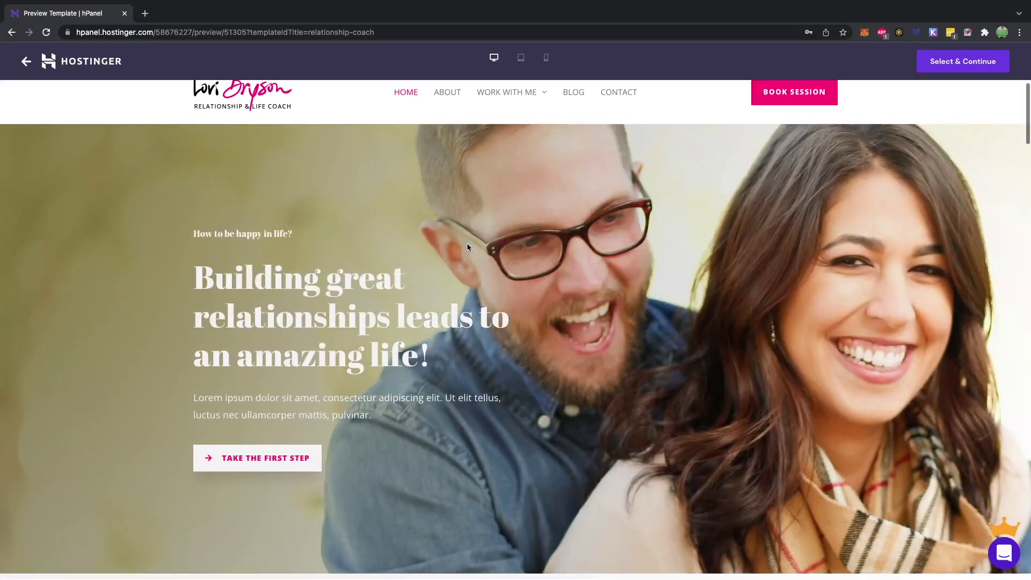
{"action": "scroll", "coordinate": [466, 247], "scroll_direction": "down", "scroll_amount": 15}
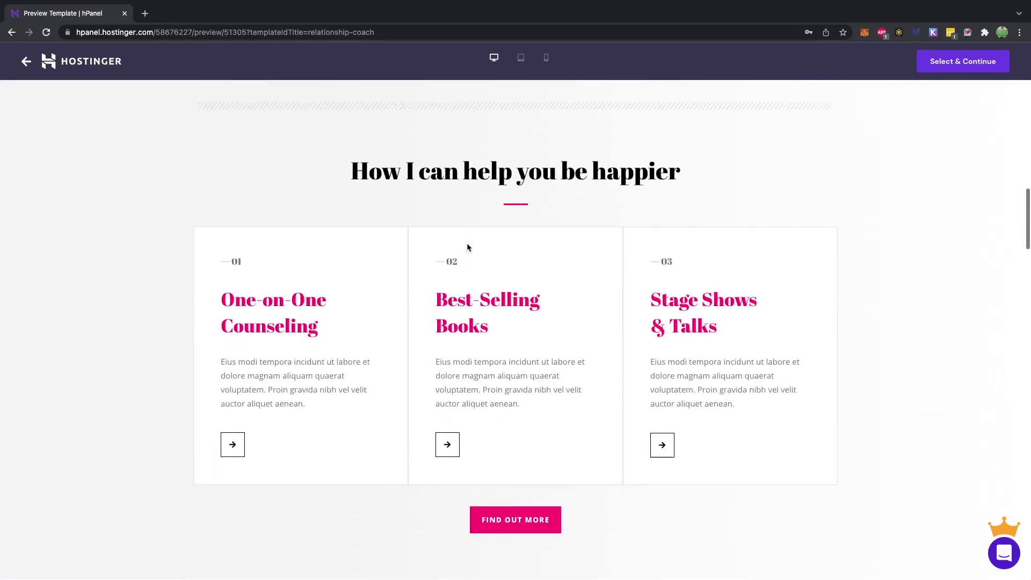
{"action": "scroll", "coordinate": [443, 338], "scroll_direction": "down", "scroll_amount": 20}
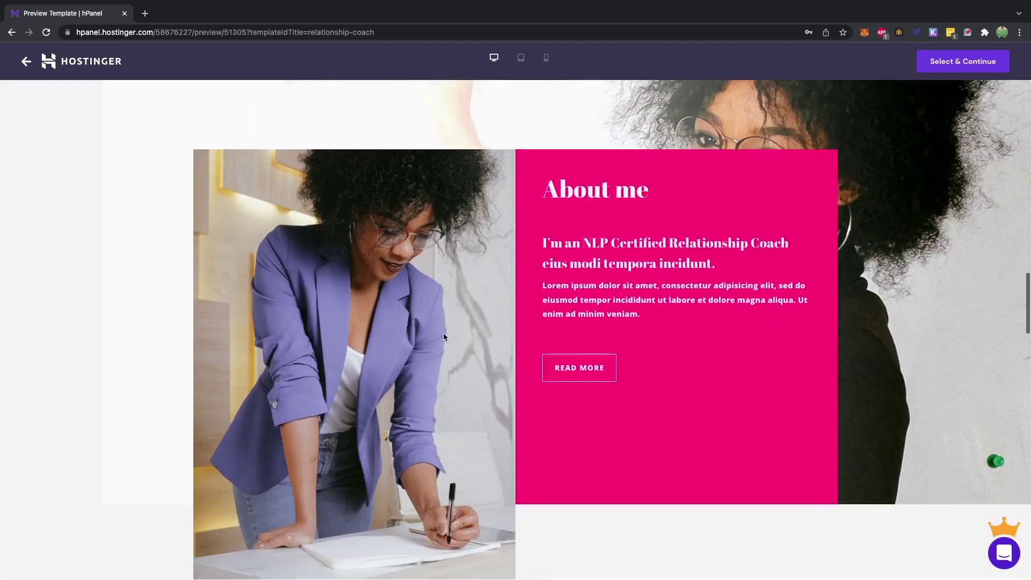
{"action": "scroll", "coordinate": [444, 337], "scroll_direction": "down", "scroll_amount": 11}
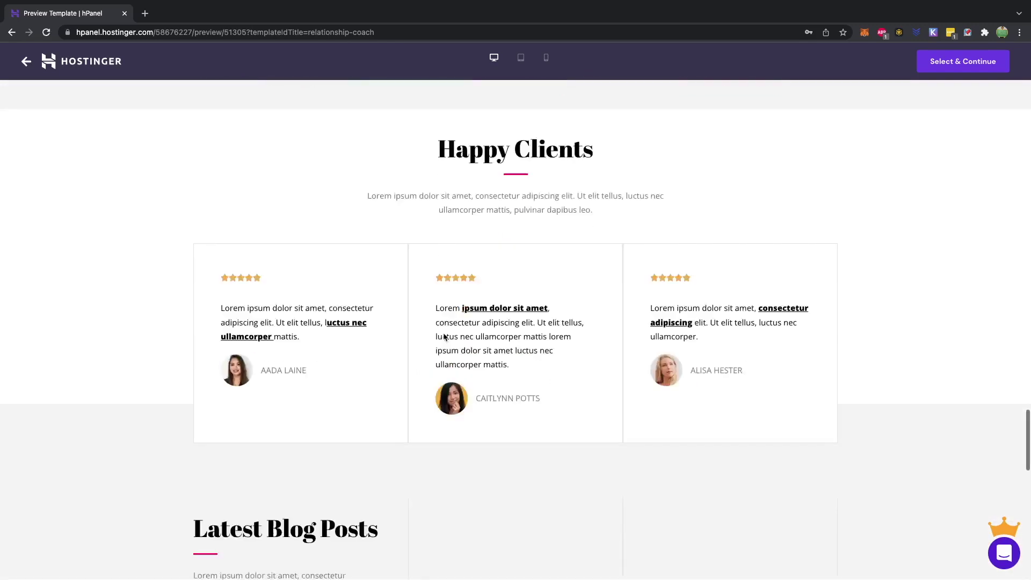
{"action": "scroll", "coordinate": [417, 338], "scroll_direction": "down", "scroll_amount": 5}
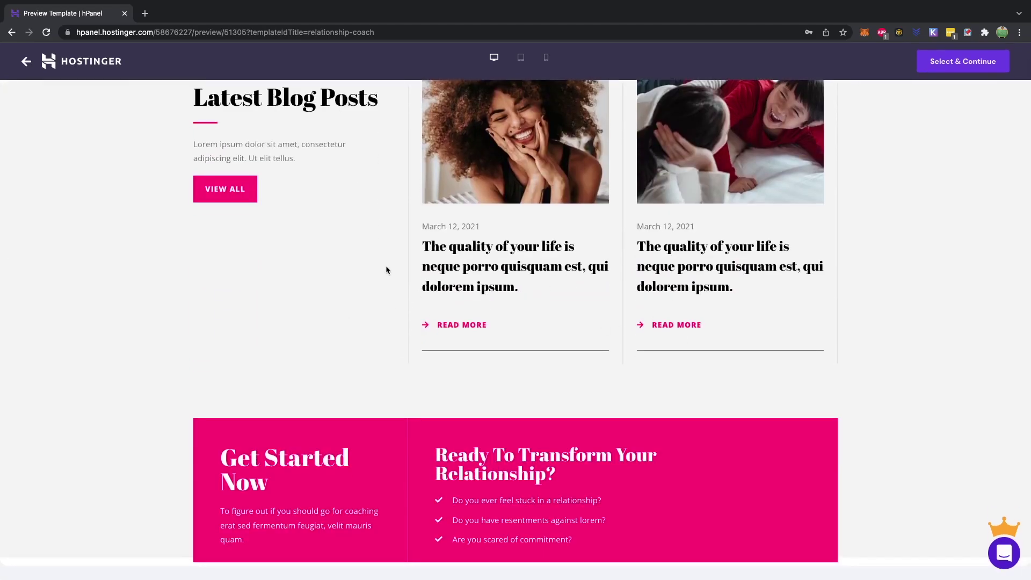
{"action": "scroll", "coordinate": [387, 257], "scroll_direction": "up", "scroll_amount": 20}
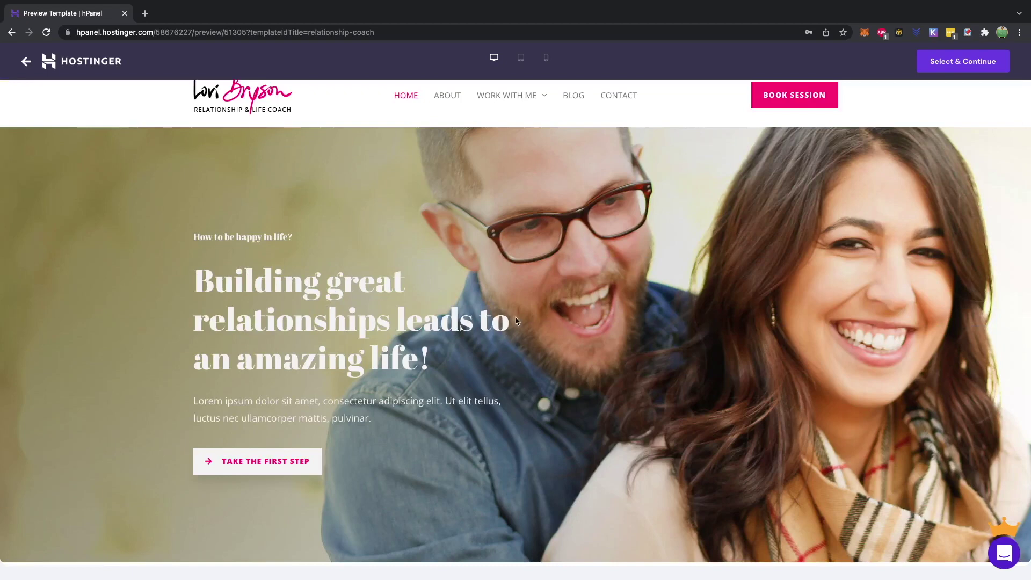
{"action": "scroll", "coordinate": [438, 375], "scroll_direction": "up", "scroll_amount": 1}
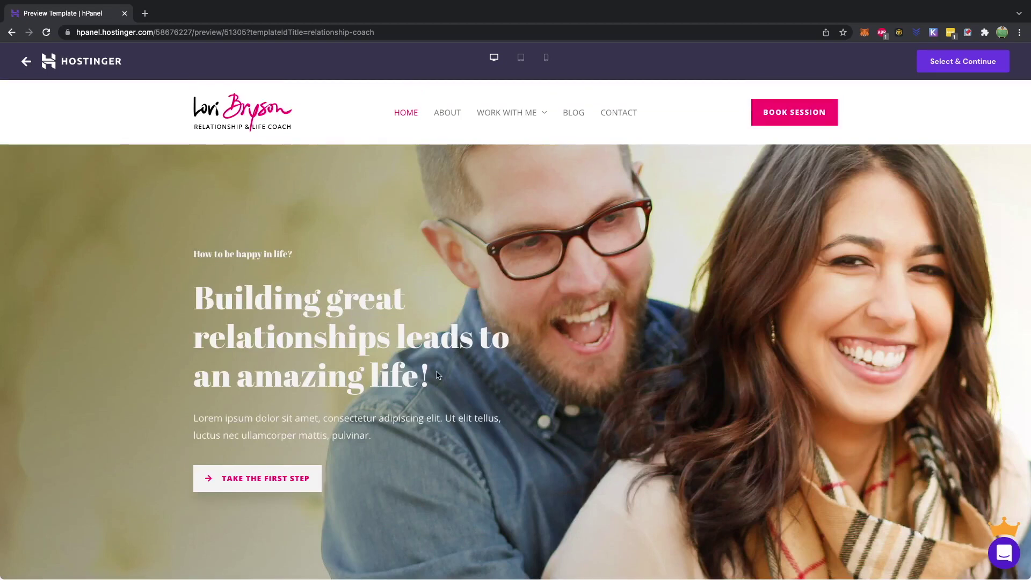
{"action": "scroll", "coordinate": [438, 375], "scroll_direction": "down", "scroll_amount": 15}
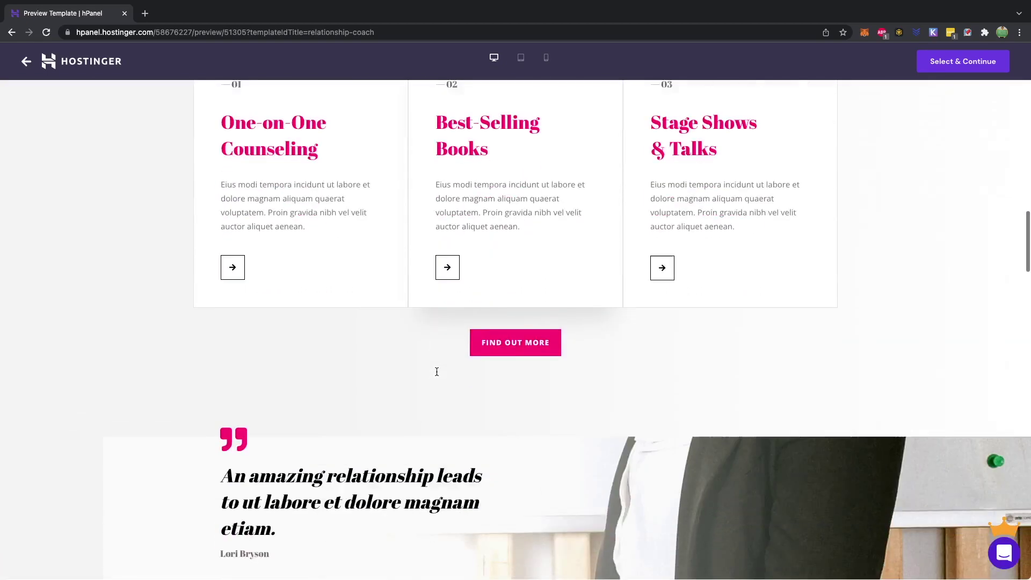
{"action": "scroll", "coordinate": [437, 372], "scroll_direction": "down", "scroll_amount": 5}
{"action": "scroll", "coordinate": [437, 376], "scroll_direction": "up", "scroll_amount": 20}
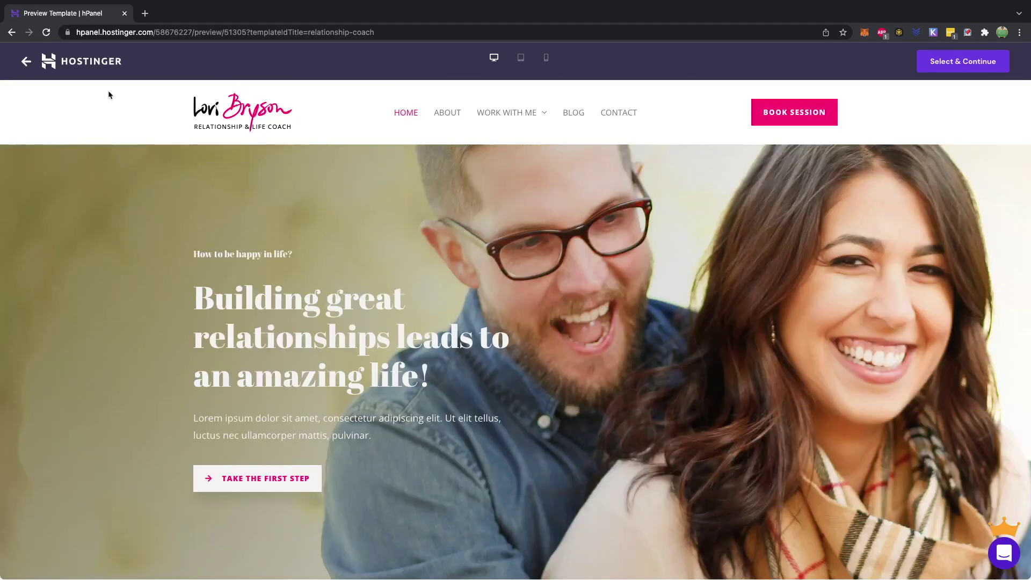
- Return to the gallery, preview the Vlogger template, and select it for the website
{"action": "left_click", "coordinate": [28, 63]}
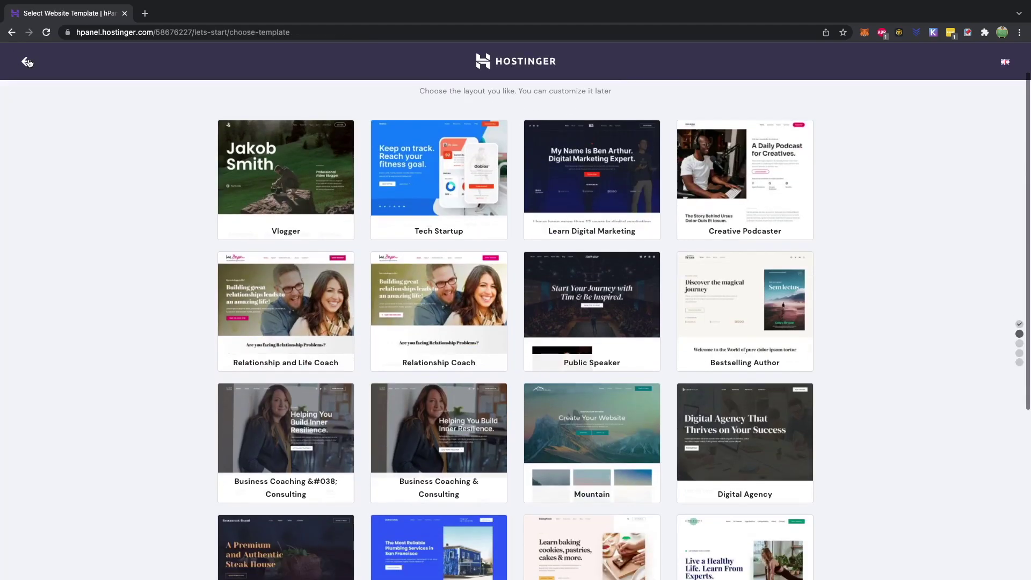
{"action": "left_click", "coordinate": [300, 200]}
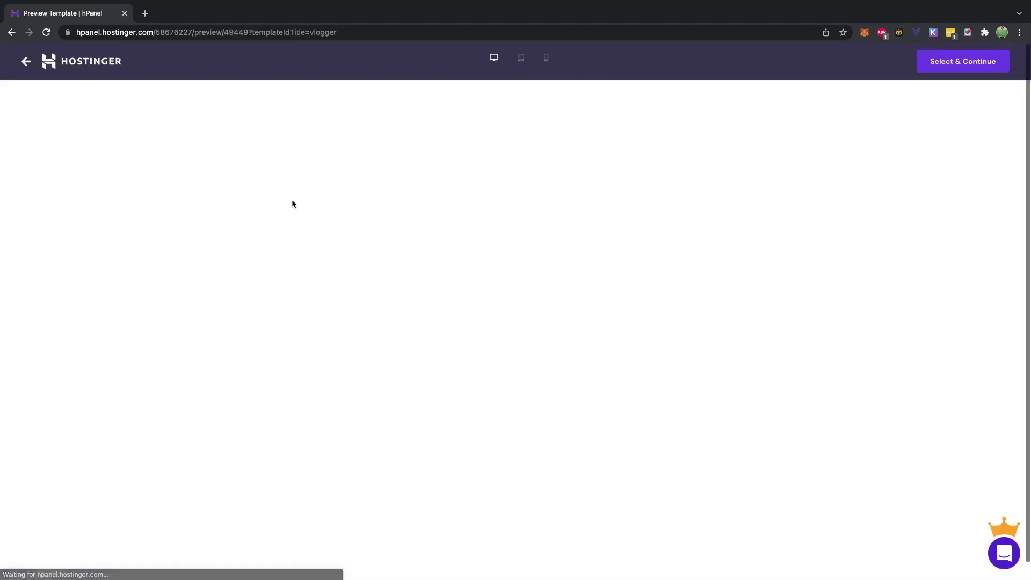
{"action": "scroll", "coordinate": [256, 347], "scroll_direction": "down", "scroll_amount": 14}
{"action": "scroll", "coordinate": [256, 347], "scroll_direction": "down", "scroll_amount": 5}
{"action": "scroll", "coordinate": [256, 346], "scroll_direction": "up", "scroll_amount": 4}
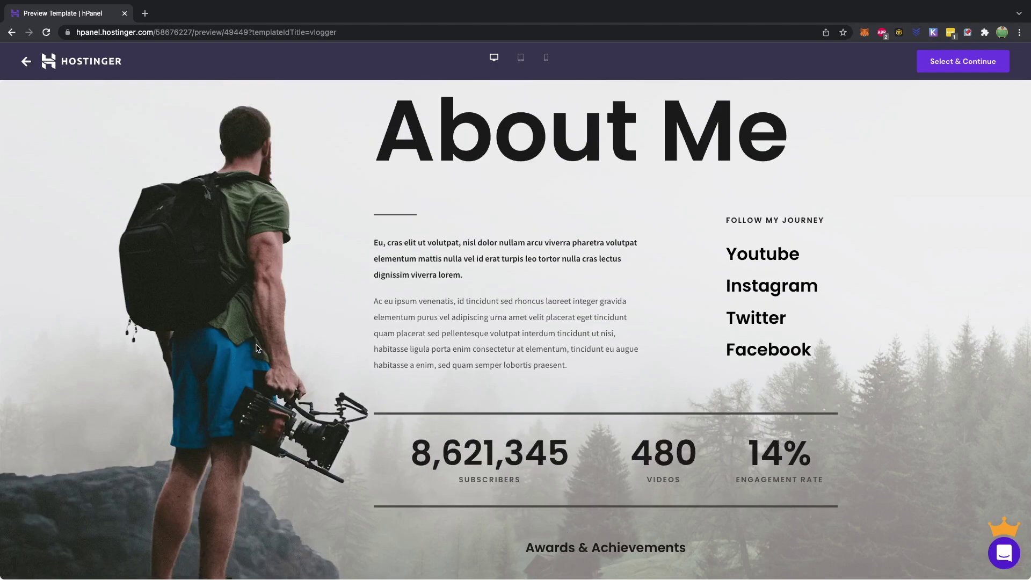
{"action": "scroll", "coordinate": [255, 348], "scroll_direction": "down", "scroll_amount": 15}
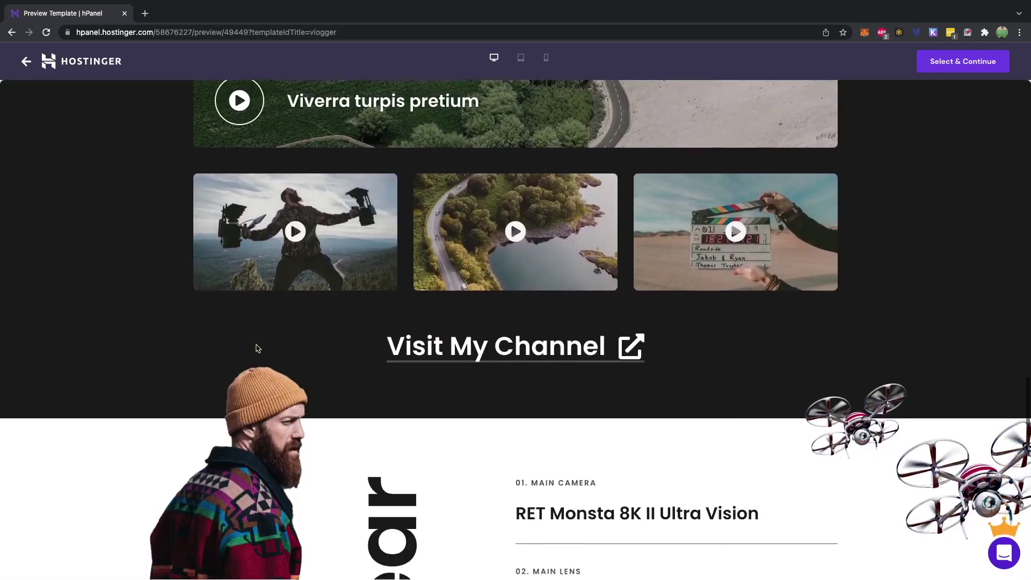
{"action": "scroll", "coordinate": [256, 348], "scroll_direction": "down", "scroll_amount": 12}
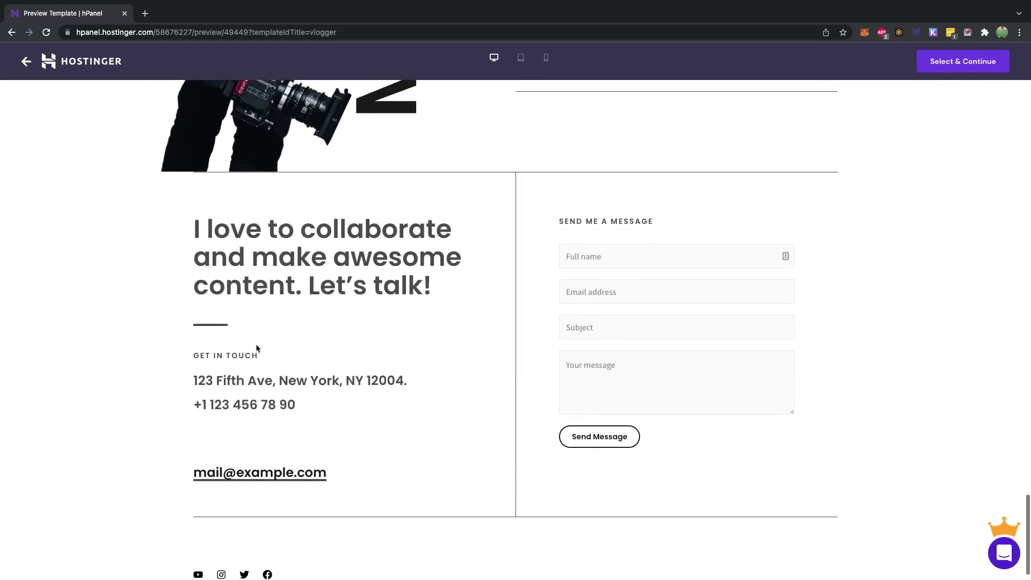
{"action": "scroll", "coordinate": [256, 348], "scroll_direction": "down", "scroll_amount": 1}
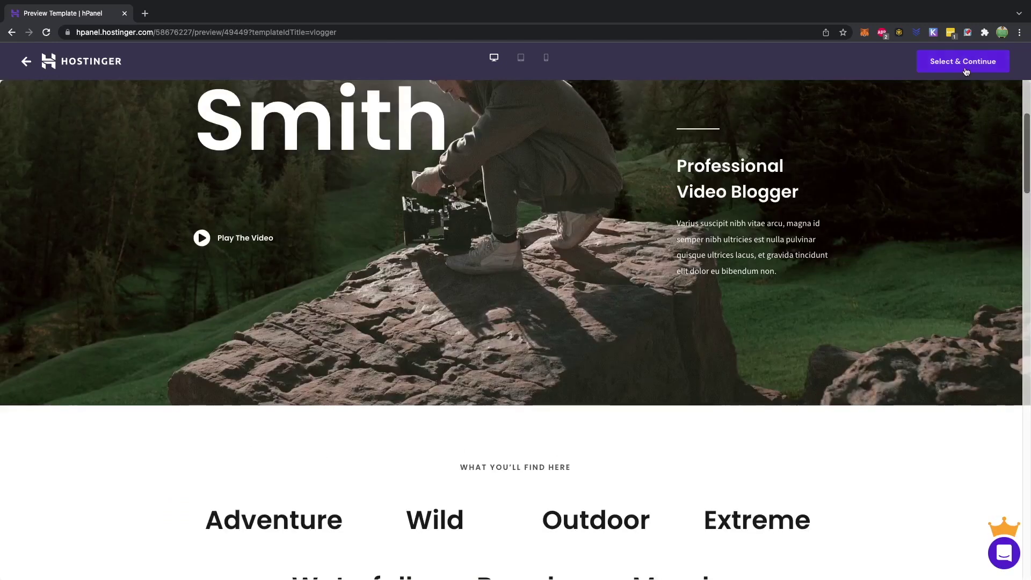
{"action": "left_click", "coordinate": [966, 72]}
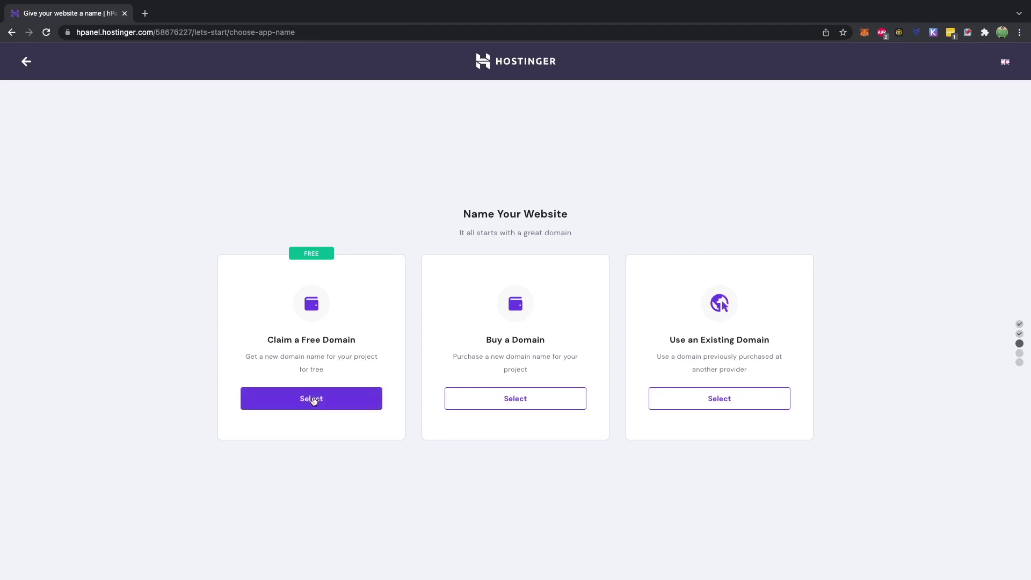
- Claim a free domain and browse the list of available domain extensions
{"action": "left_click", "coordinate": [313, 400]}
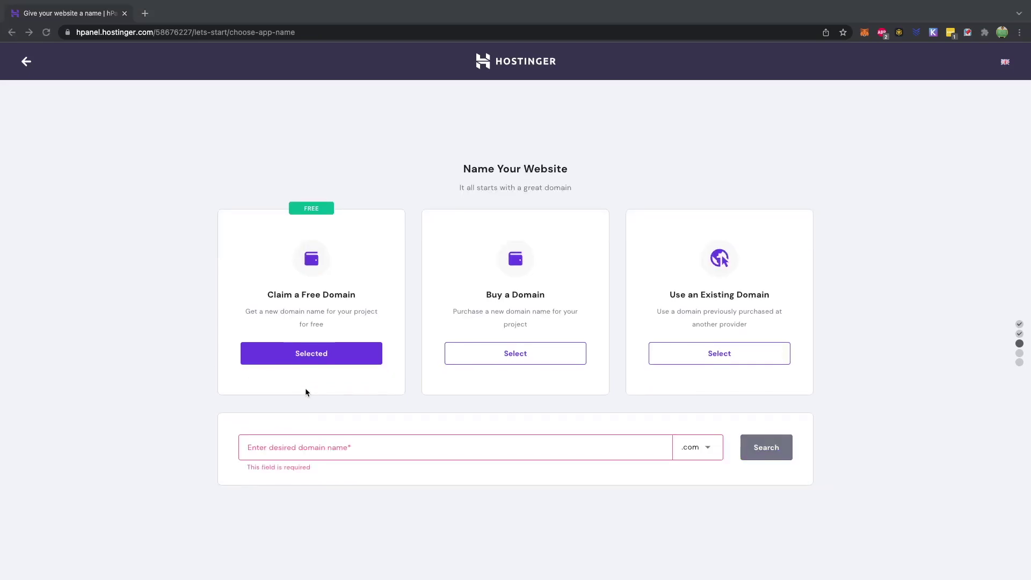
{"action": "left_click", "coordinate": [704, 448]}
{"action": "scroll", "coordinate": [705, 515], "scroll_direction": "down", "scroll_amount": 3}
{"action": "scroll", "coordinate": [704, 523], "scroll_direction": "down", "scroll_amount": 2}
{"action": "scroll", "coordinate": [768, 521], "scroll_direction": "down", "scroll_amount": 2}
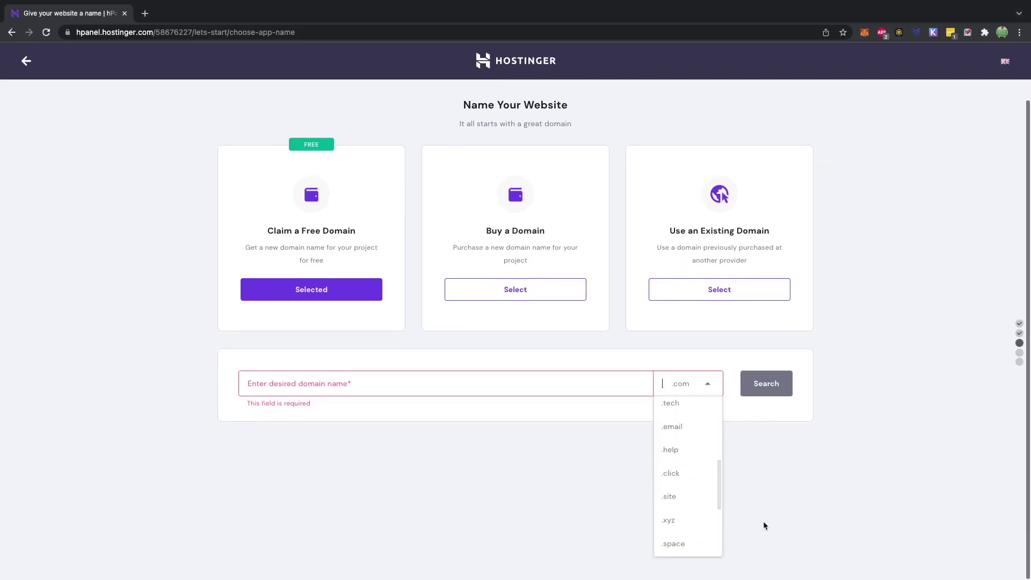
{"action": "scroll", "coordinate": [698, 483], "scroll_direction": "down", "scroll_amount": 3}
{"action": "scroll", "coordinate": [690, 512], "scroll_direction": "down", "scroll_amount": 1}
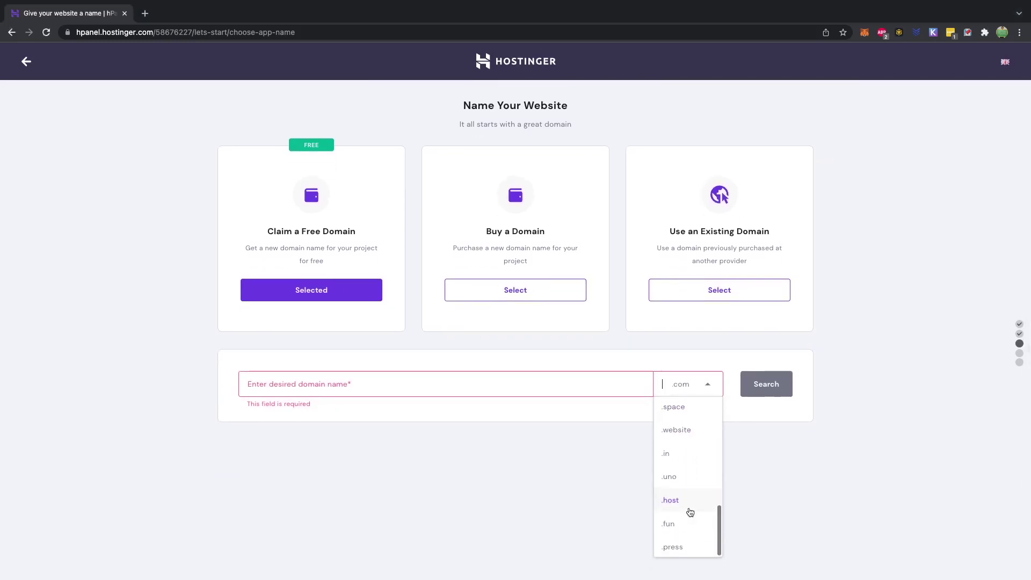
{"action": "scroll", "coordinate": [679, 489], "scroll_direction": "up", "scroll_amount": 5}
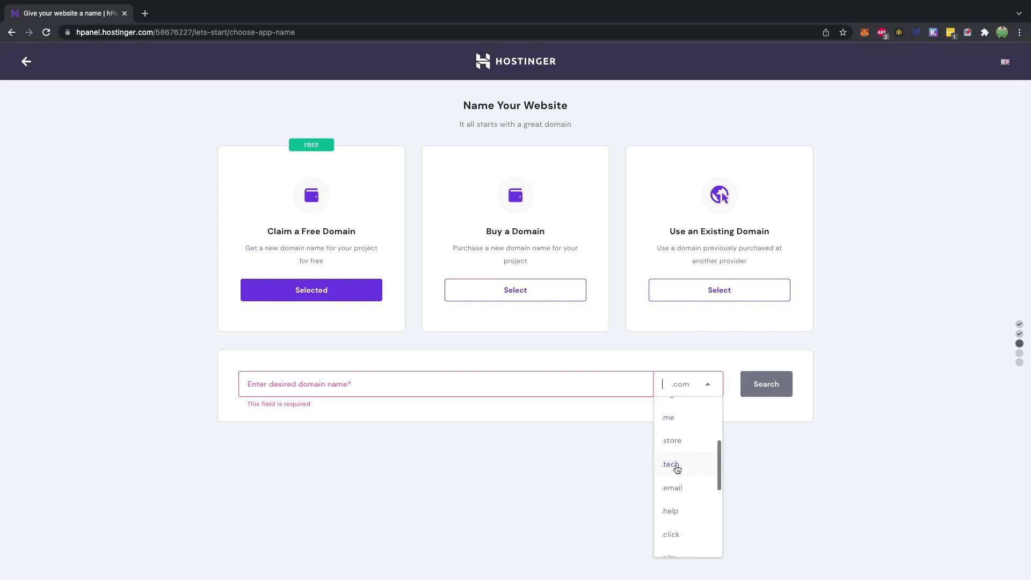
{"action": "scroll", "coordinate": [677, 469], "scroll_direction": "down", "scroll_amount": 5}
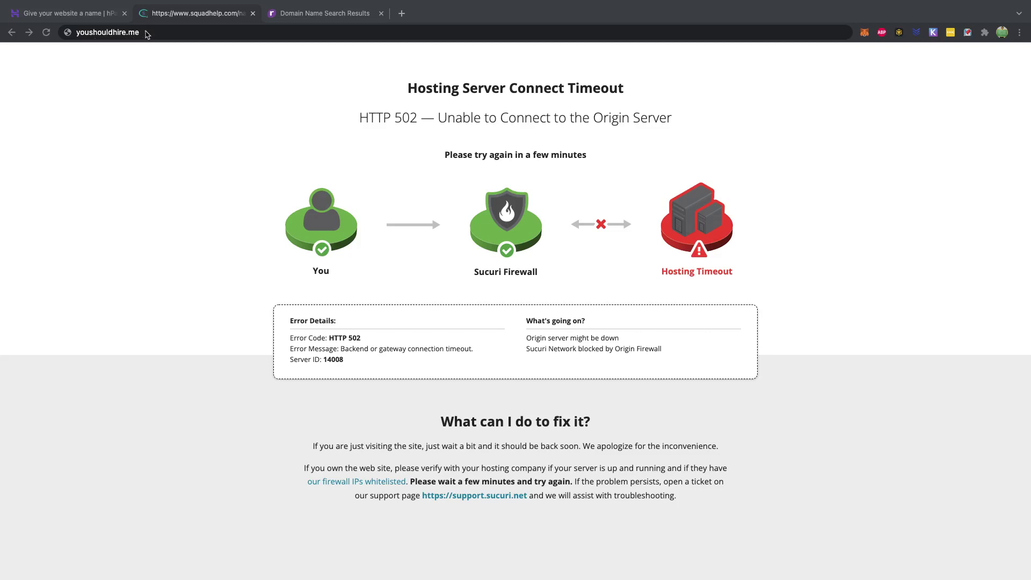
- View the register.com results for whyimaweso and look over the suggested domain names
{"action": "left_click", "coordinate": [360, 15]}
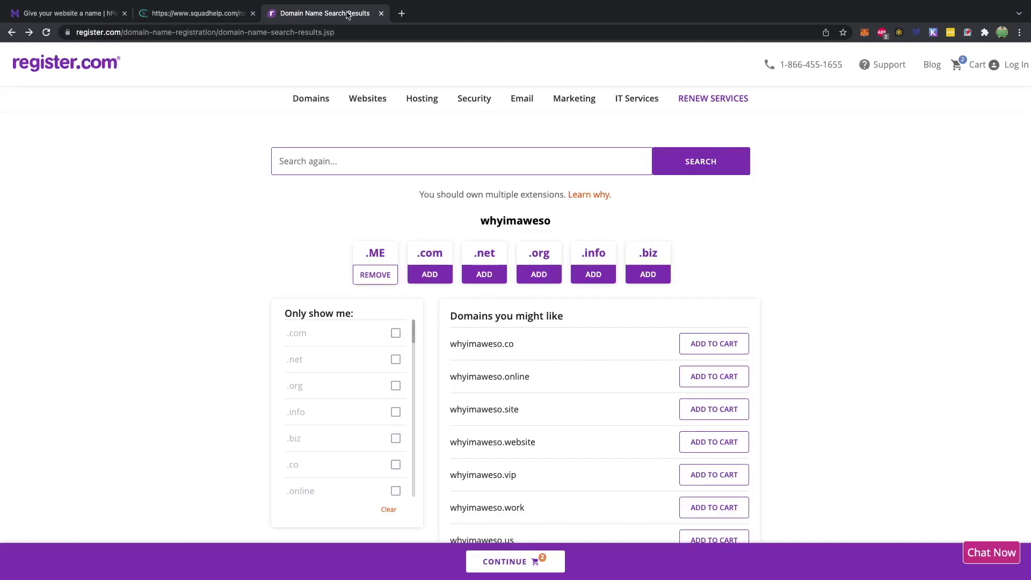
{"action": "scroll", "coordinate": [623, 368], "scroll_direction": "down", "scroll_amount": 14}
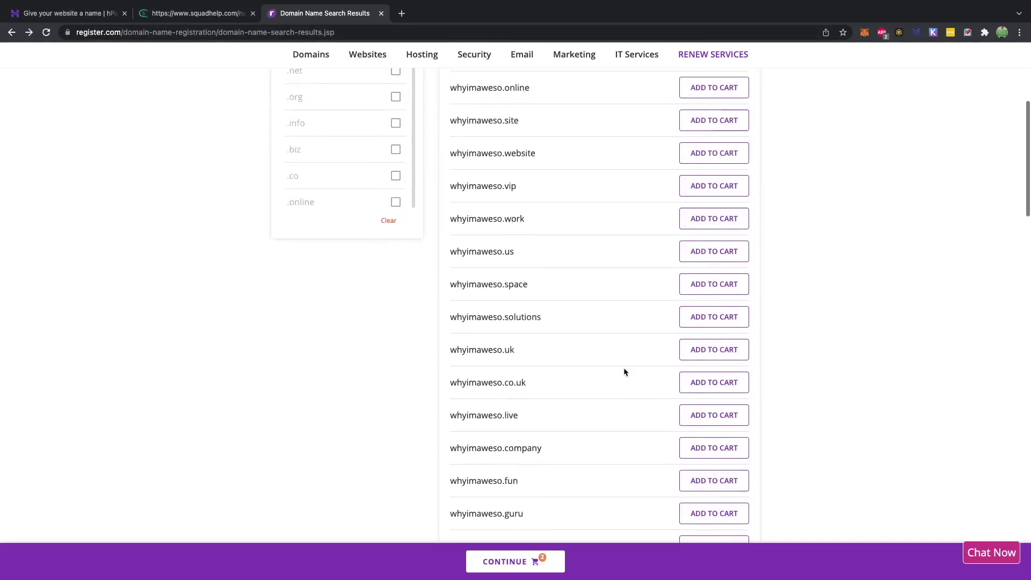
{"action": "scroll", "coordinate": [556, 413], "scroll_direction": "up", "scroll_amount": 14}
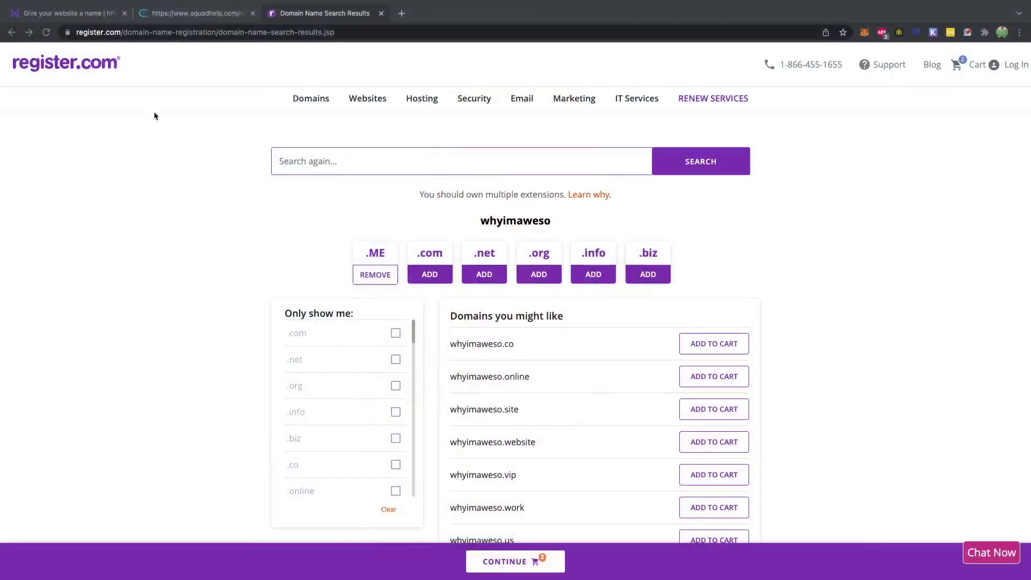
- Back in Hostinger, accept whyimaweso.me as the free domain and finish setup
{"action": "left_click", "coordinate": [160, 114]}
{"action": "key", "text": "super+1"}
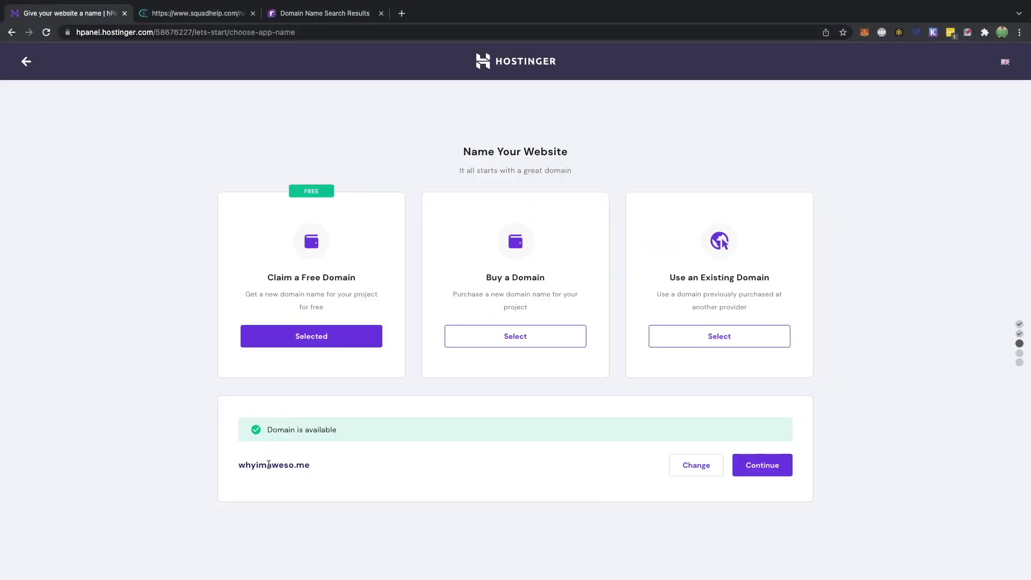
{"action": "left_click", "coordinate": [772, 465]}
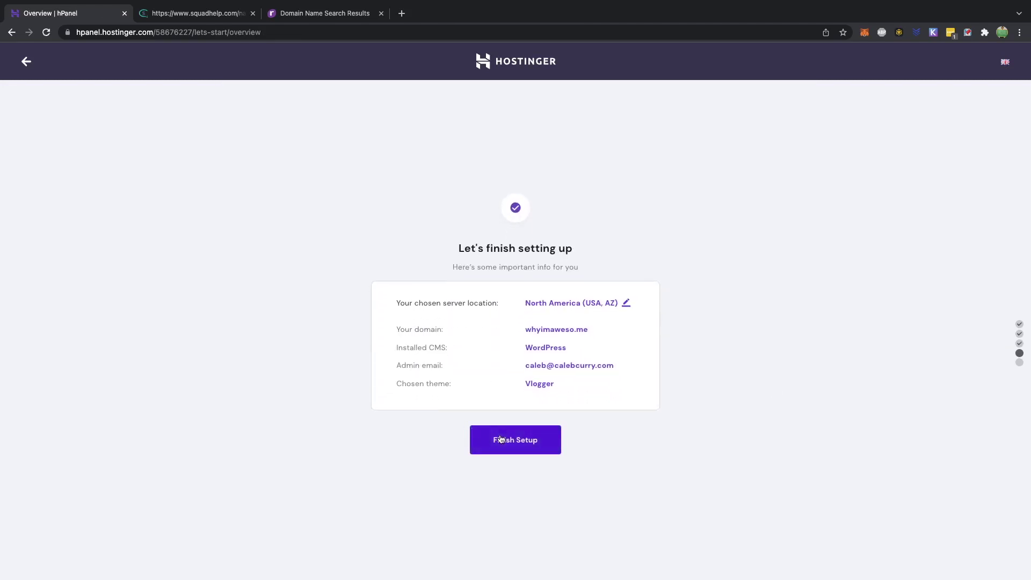
{"action": "left_click", "coordinate": [501, 439]}
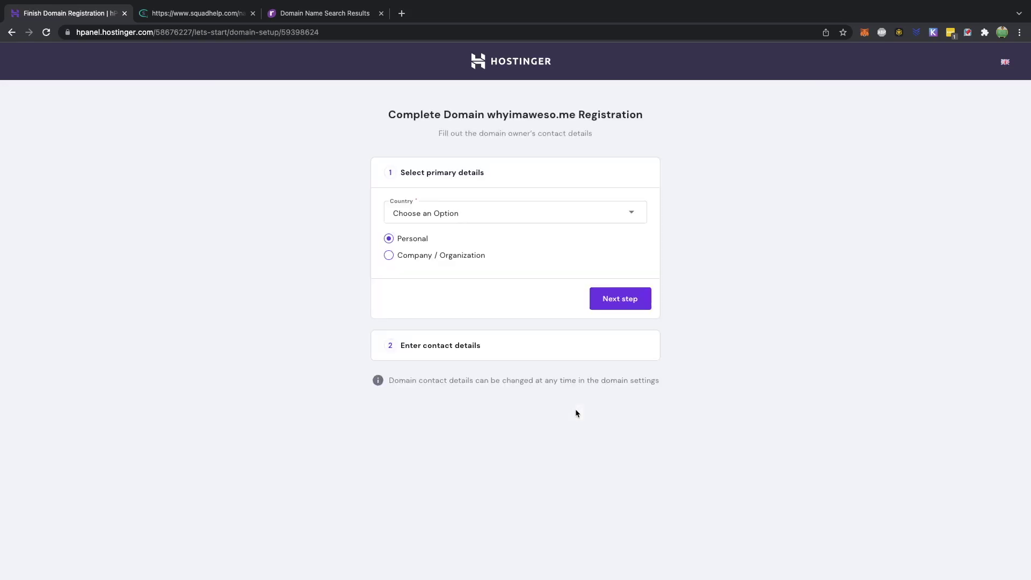
- Set the registrant country to United States of America
{"action": "left_click", "coordinate": [505, 213]}
{"action": "type", "text": "united"}
{"action": "left_click", "coordinate": [479, 282]}
- Submit the whyimaweso.me contact details and continue past the registration review notice
{"action": "left_click", "coordinate": [619, 299]}
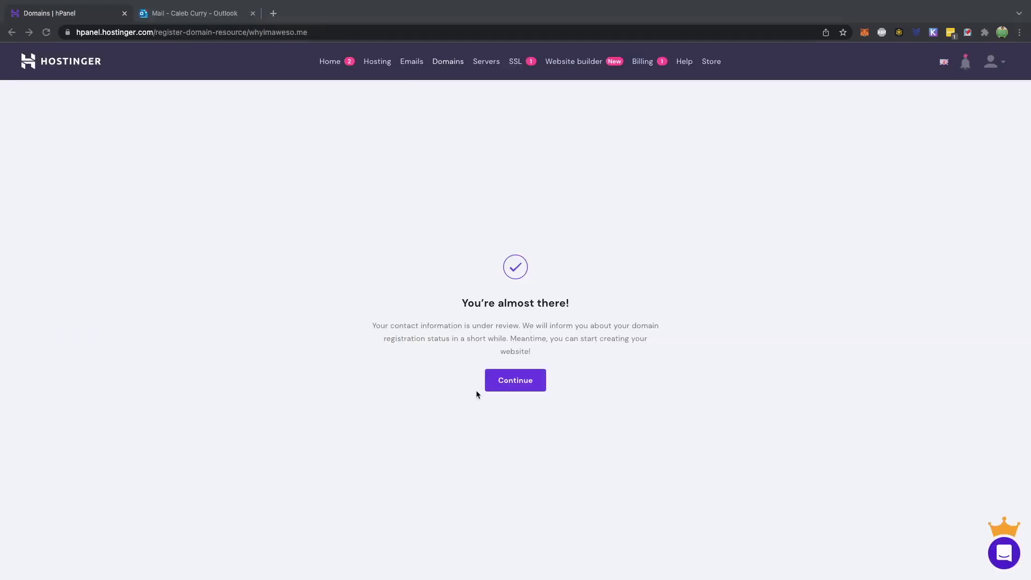
{"action": "left_click", "coordinate": [534, 386]}
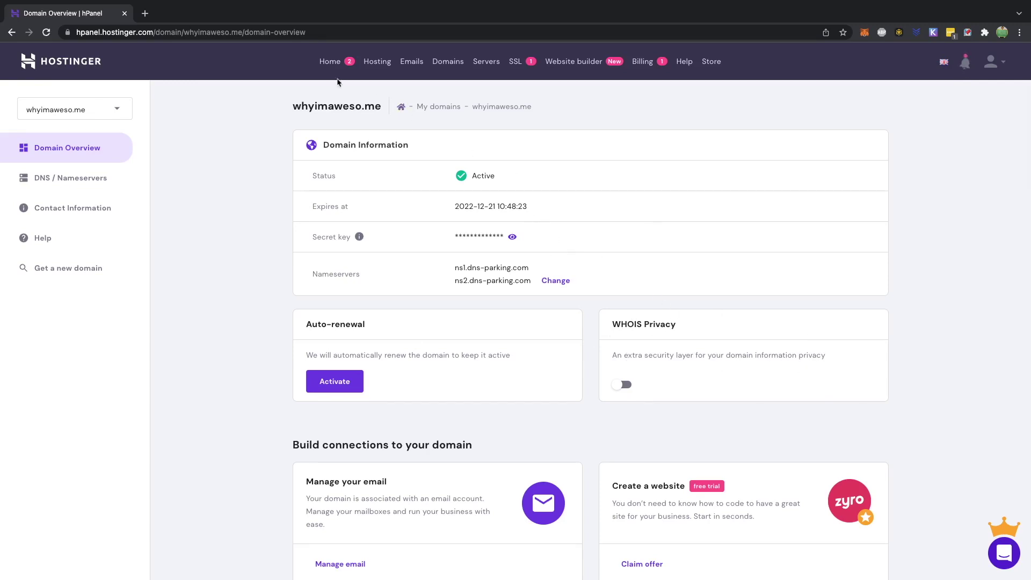
- From the hPanel home, open the whyimaweso.me hosting account's WordPress admin dashboard
{"action": "left_click", "coordinate": [330, 62]}
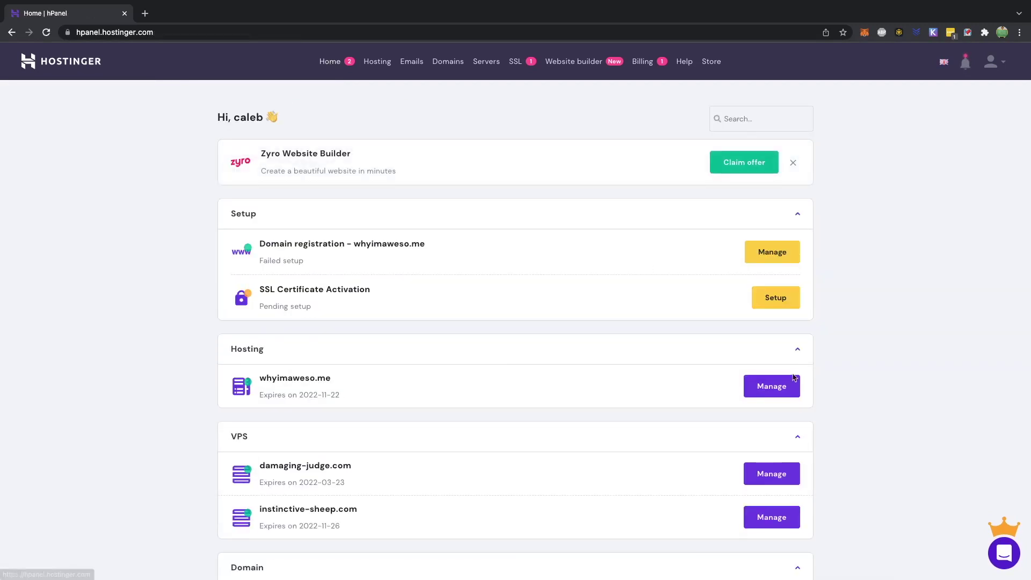
{"action": "left_click", "coordinate": [775, 387]}
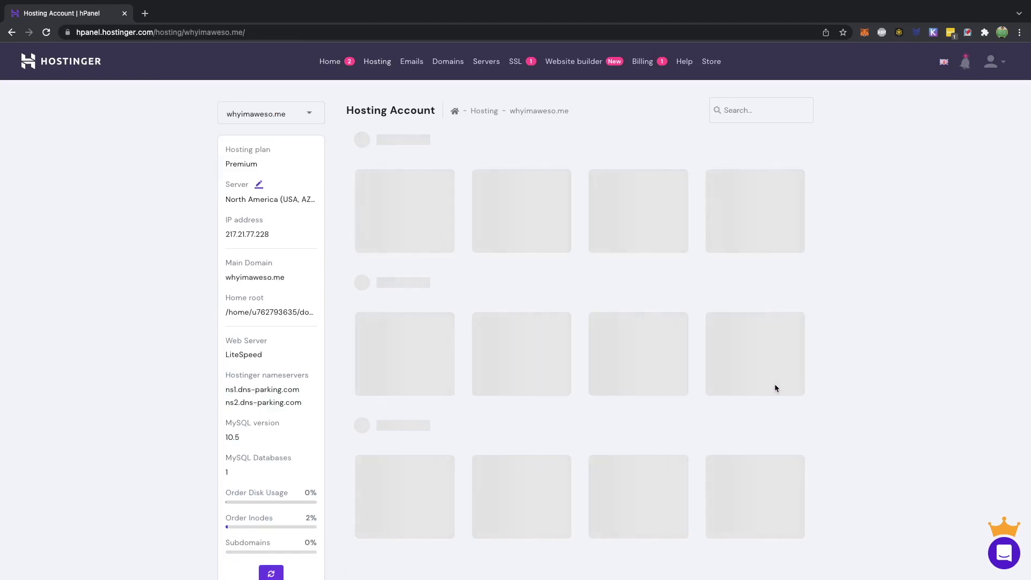
{"action": "left_click", "coordinate": [401, 331]}
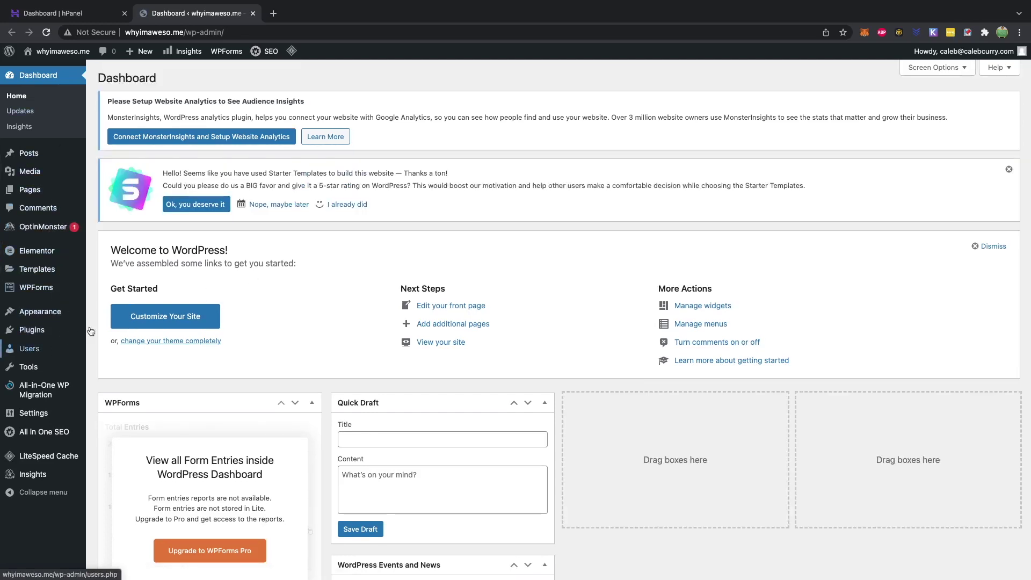
- Visit the live whyimaweso.me home page and look over its hero, stats and Featured Vlog sections
{"action": "left_click", "coordinate": [53, 69]}
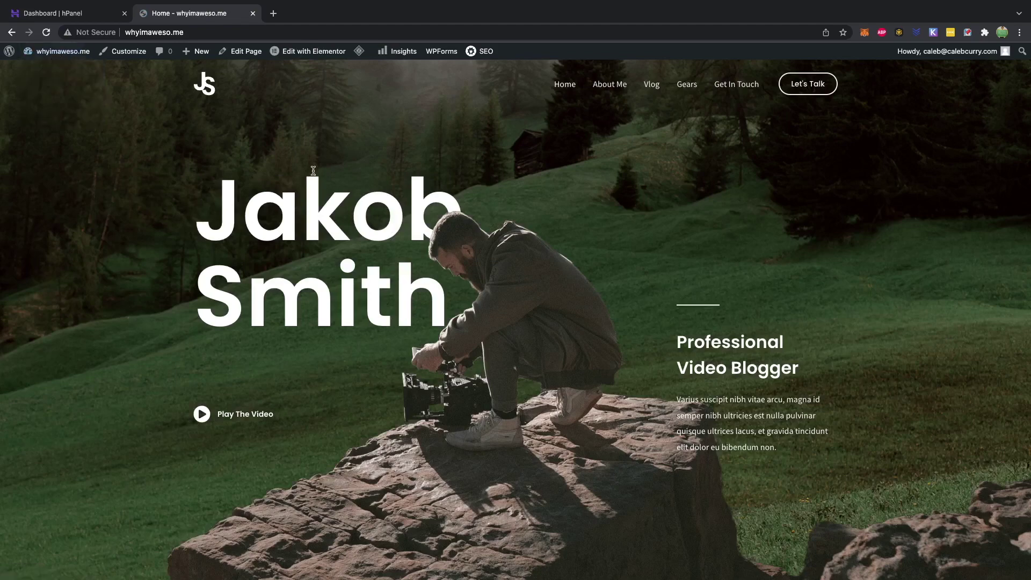
{"action": "scroll", "coordinate": [384, 273], "scroll_direction": "down", "scroll_amount": 1}
{"action": "scroll", "coordinate": [344, 236], "scroll_direction": "up", "scroll_amount": 1}
{"action": "scroll", "coordinate": [419, 363], "scroll_direction": "down", "scroll_amount": 20}
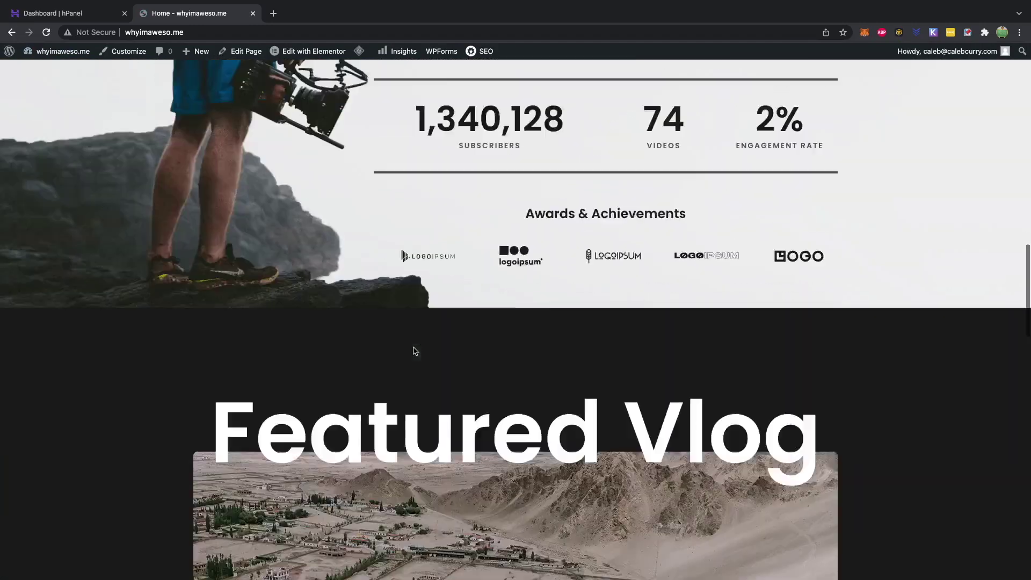
{"action": "scroll", "coordinate": [413, 349], "scroll_direction": "down", "scroll_amount": 5}
{"action": "scroll", "coordinate": [413, 349], "scroll_direction": "up", "scroll_amount": 20}
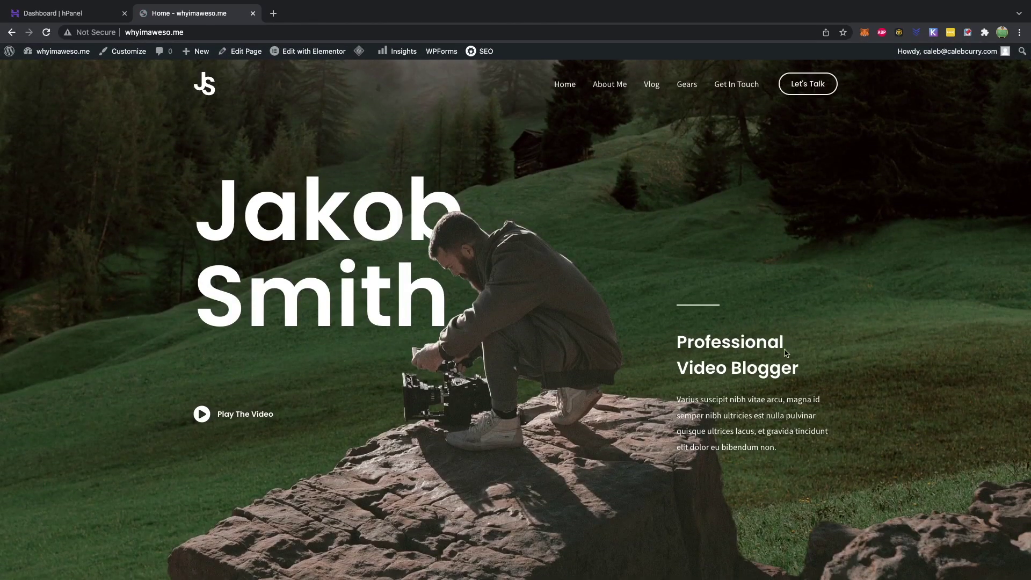
{"action": "mouse_move", "coordinate": [44, 51]}
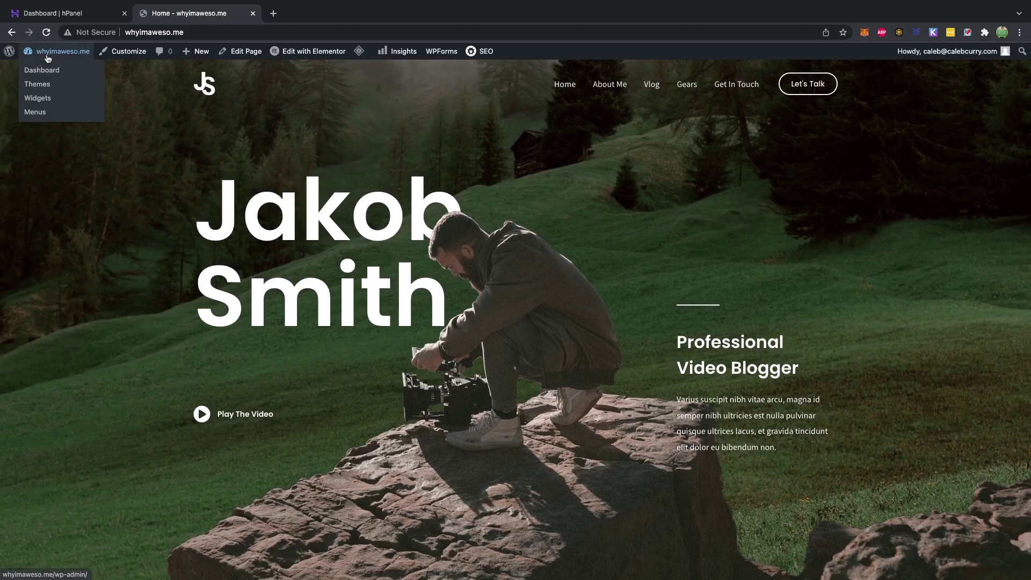
- Return to the admin dashboard, review Appearance > Themes and launch the Astra Customizer
{"action": "left_click", "coordinate": [46, 71]}
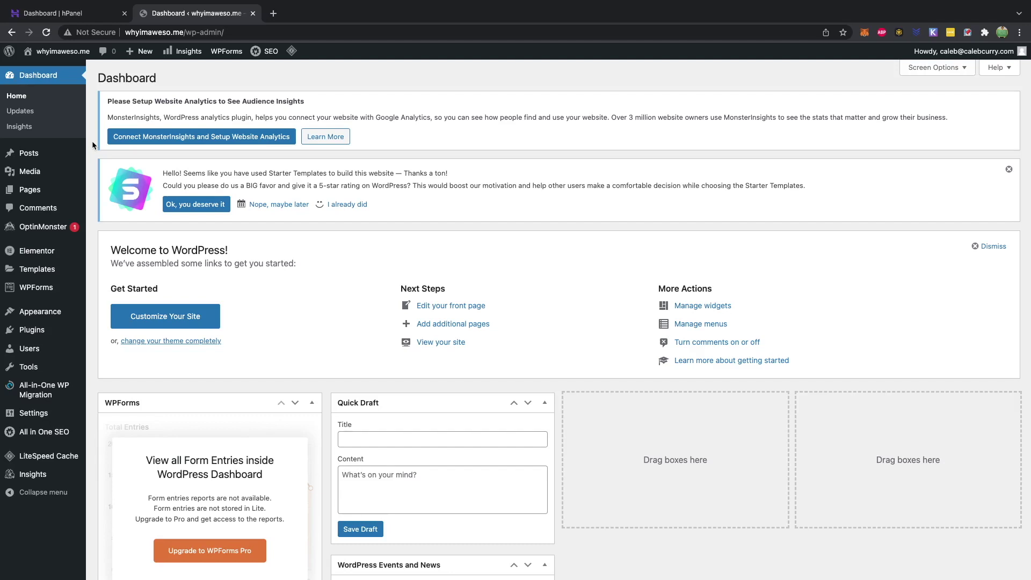
{"action": "mouse_move", "coordinate": [39, 316]}
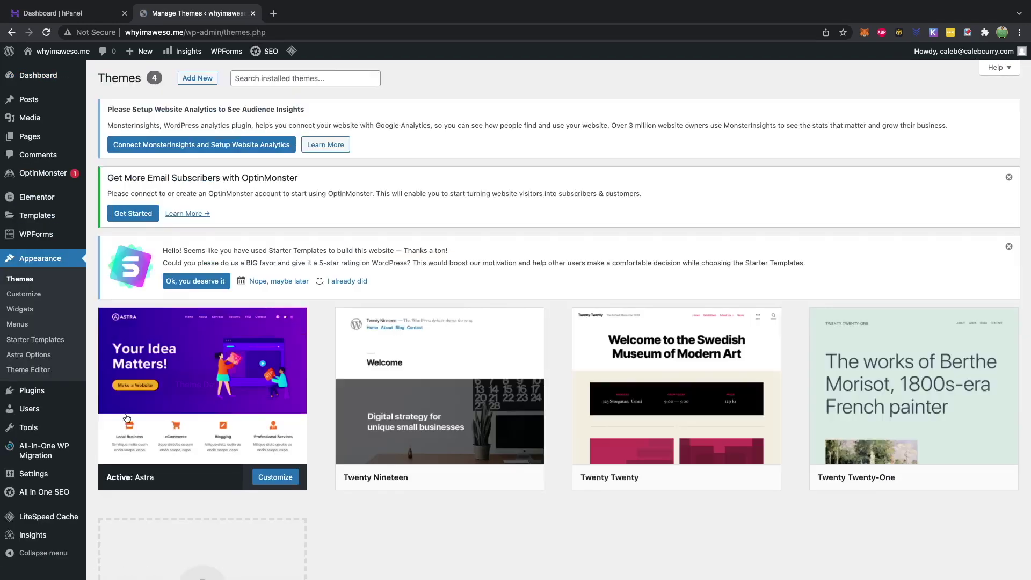
{"action": "scroll", "coordinate": [311, 491], "scroll_direction": "down", "scroll_amount": 3}
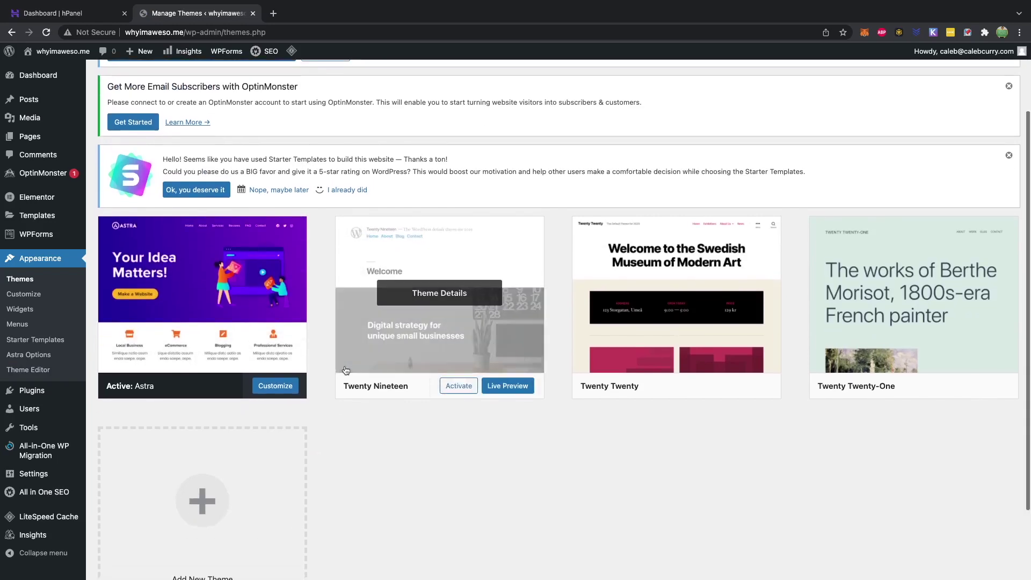
{"action": "scroll", "coordinate": [383, 365], "scroll_direction": "up", "scroll_amount": 2}
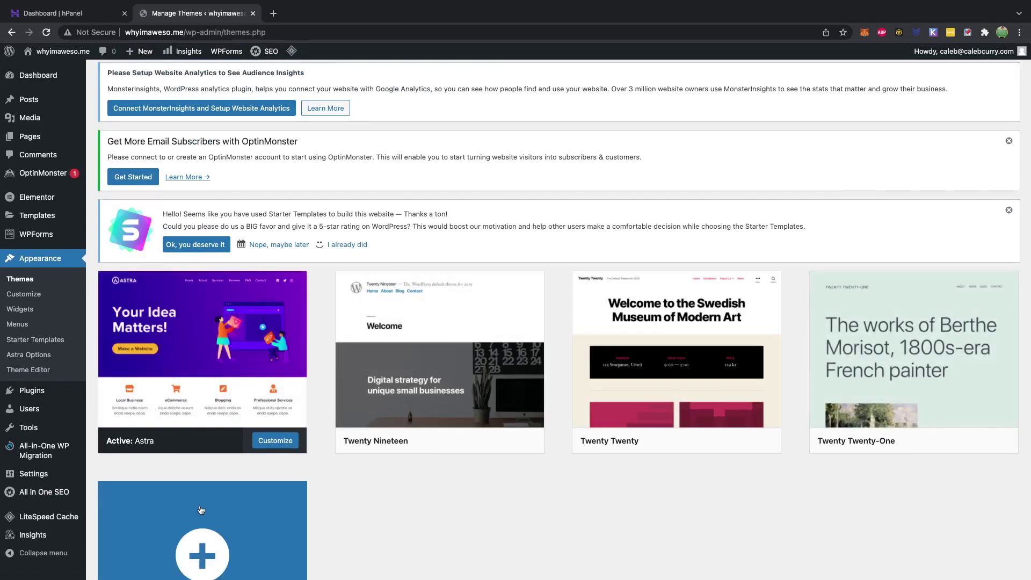
{"action": "left_click", "coordinate": [277, 444]}
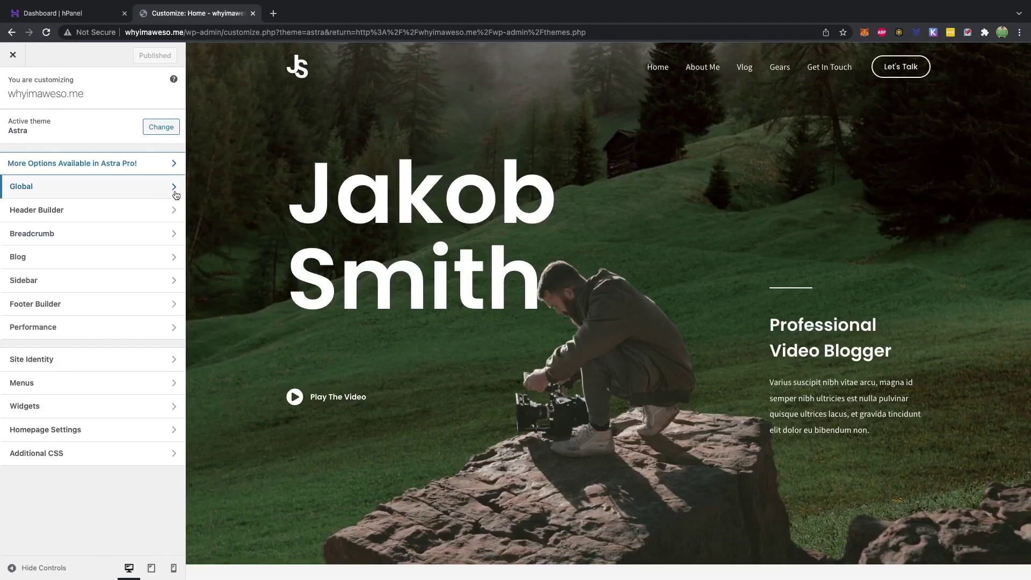
- Look over Astra's Global colour settings in the Customizer
{"action": "left_click", "coordinate": [175, 195]}
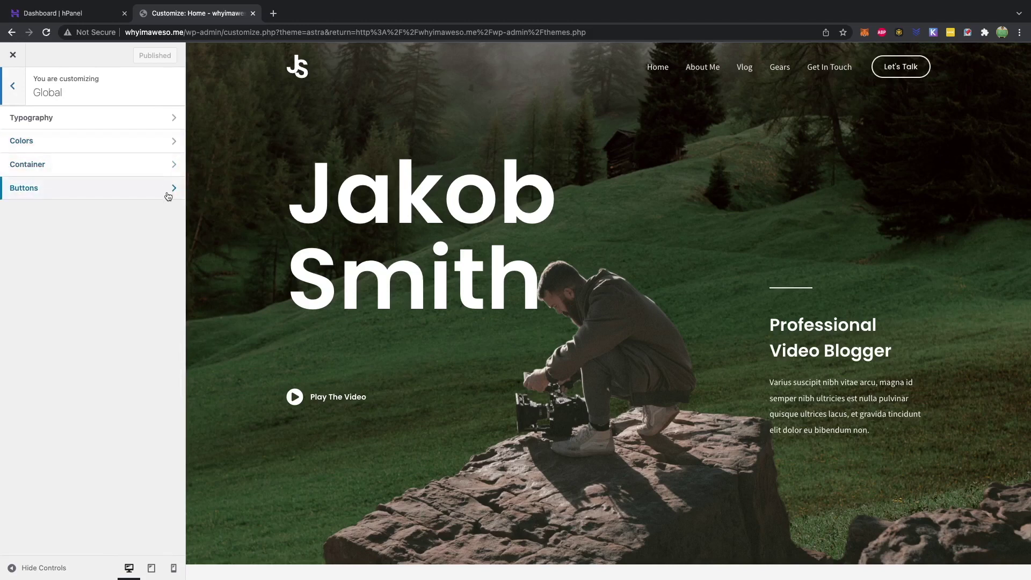
{"action": "left_click", "coordinate": [168, 141]}
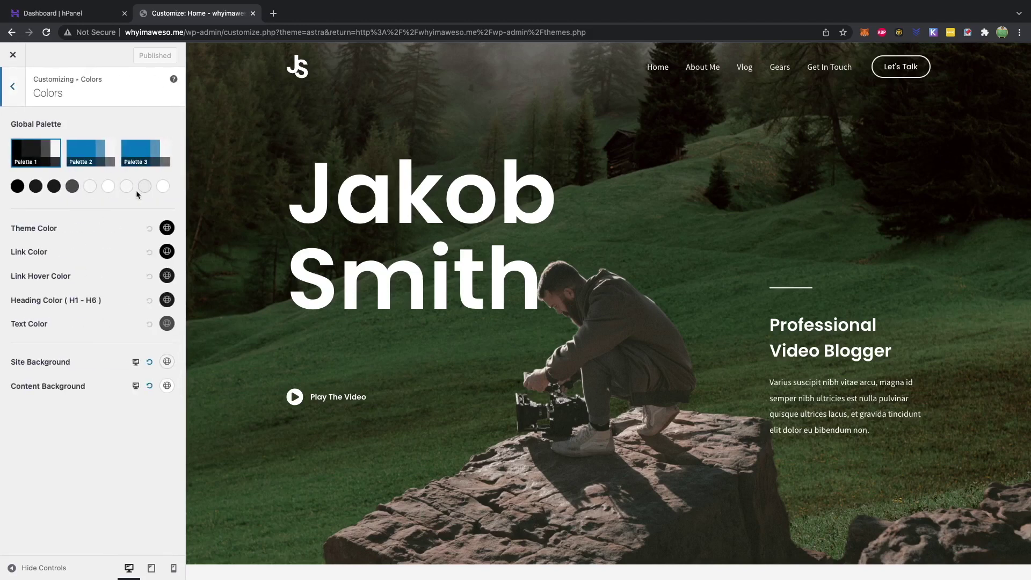
{"action": "left_click", "coordinate": [14, 82]}
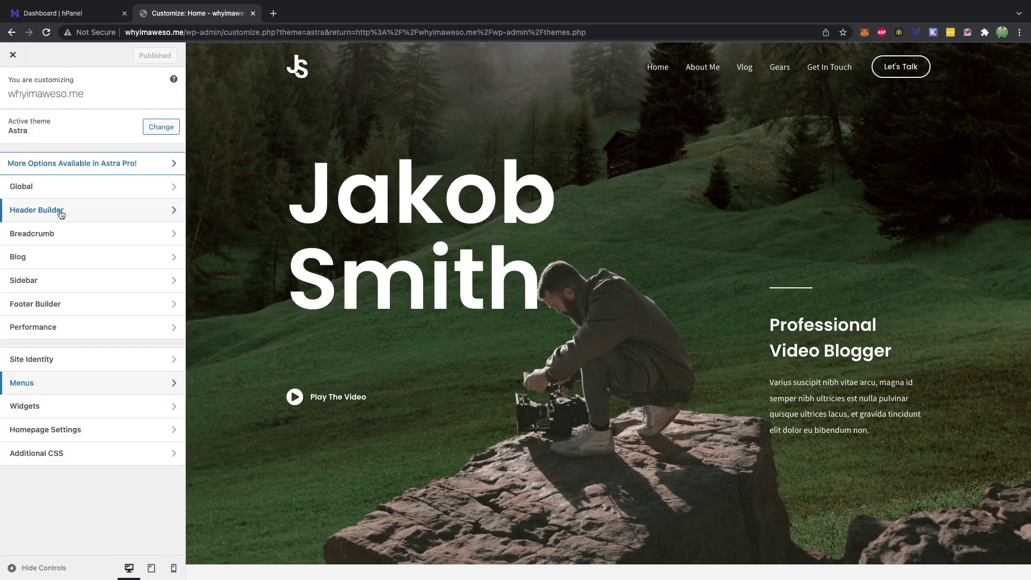
- Open Header Builder's Site Title & Logo settings to find the logo option
{"action": "left_click", "coordinate": [27, 214]}
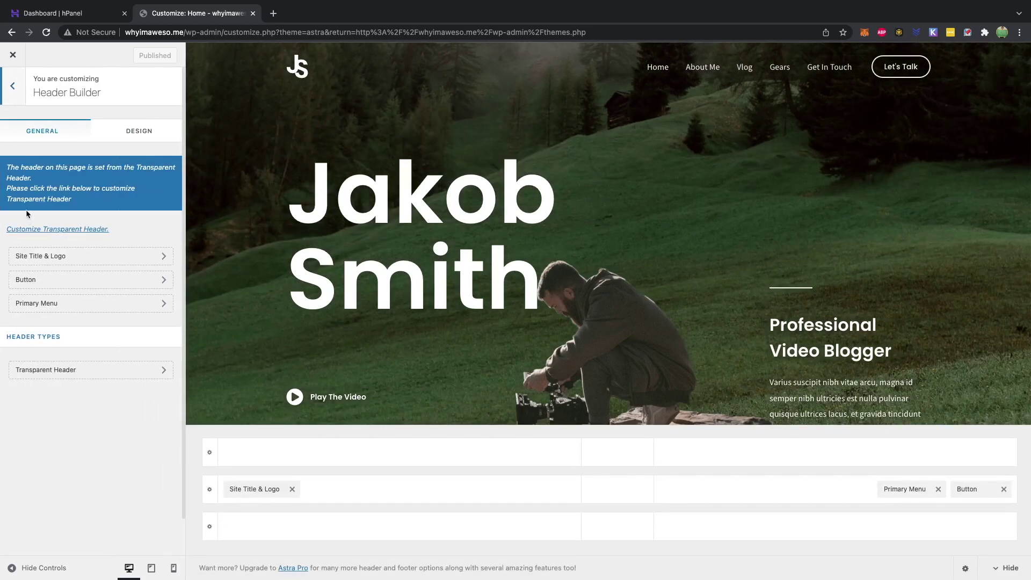
{"action": "left_click", "coordinate": [88, 256]}
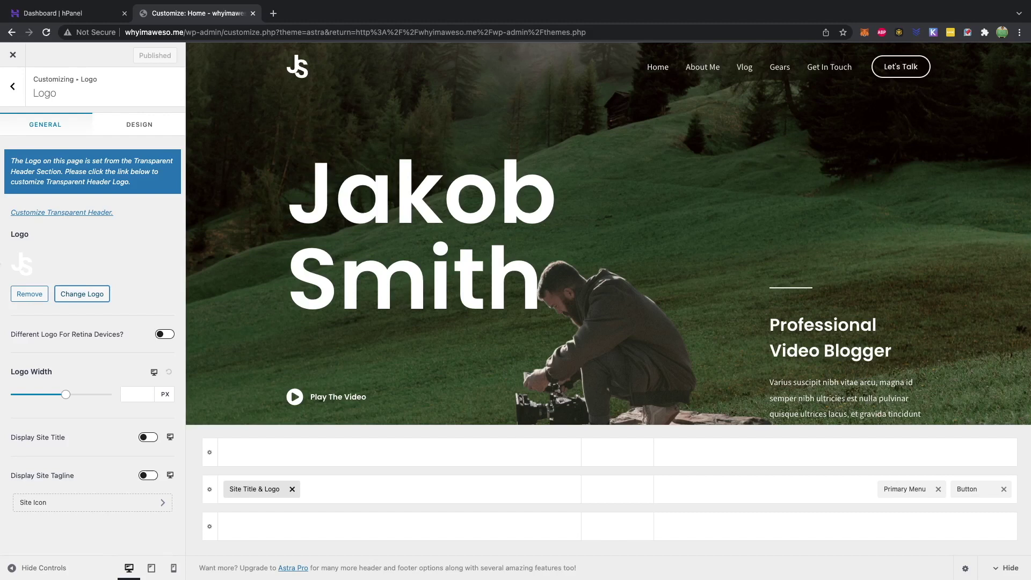
{"action": "scroll", "coordinate": [11, 268], "scroll_direction": "up", "scroll_amount": 5}
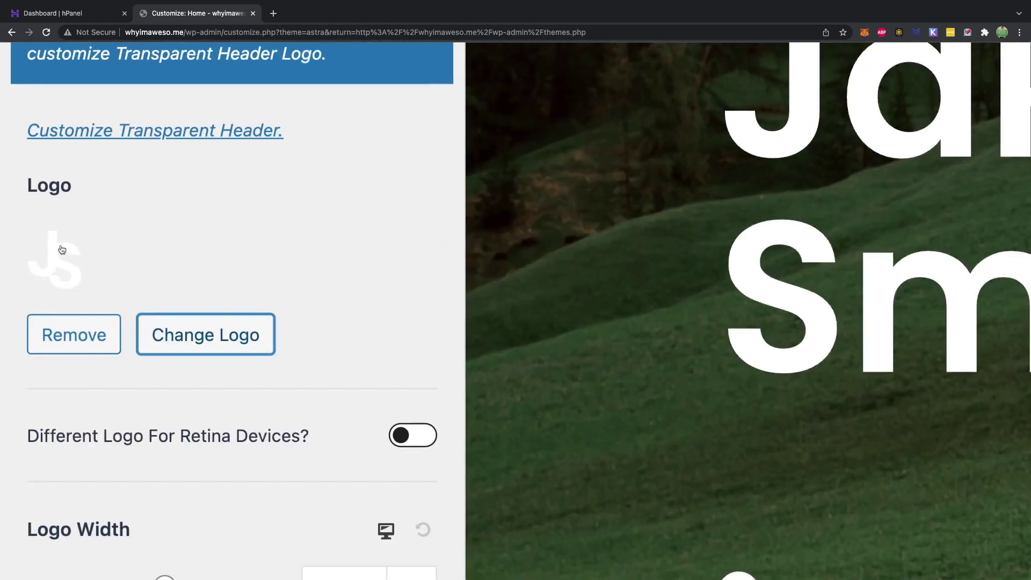
{"action": "scroll", "coordinate": [111, 272], "scroll_direction": "down", "scroll_amount": 5}
{"action": "scroll", "coordinate": [132, 269], "scroll_direction": "up", "scroll_amount": 2}
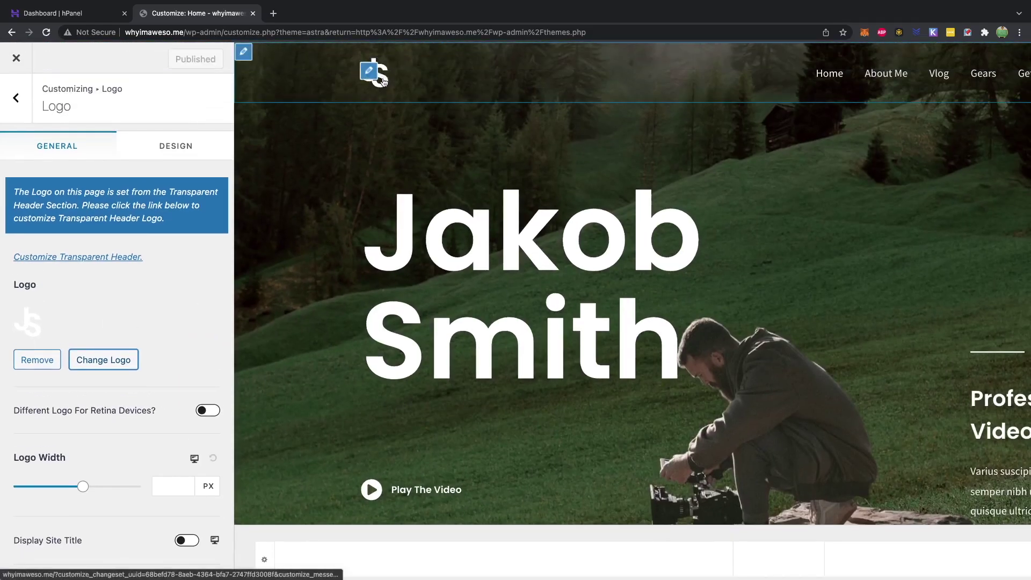
{"action": "scroll", "coordinate": [100, 241], "scroll_direction": "down", "scroll_amount": 4}
- Start uploading a new header logo and create a 250×250 px Photoshop document
{"action": "left_click", "coordinate": [98, 240]}
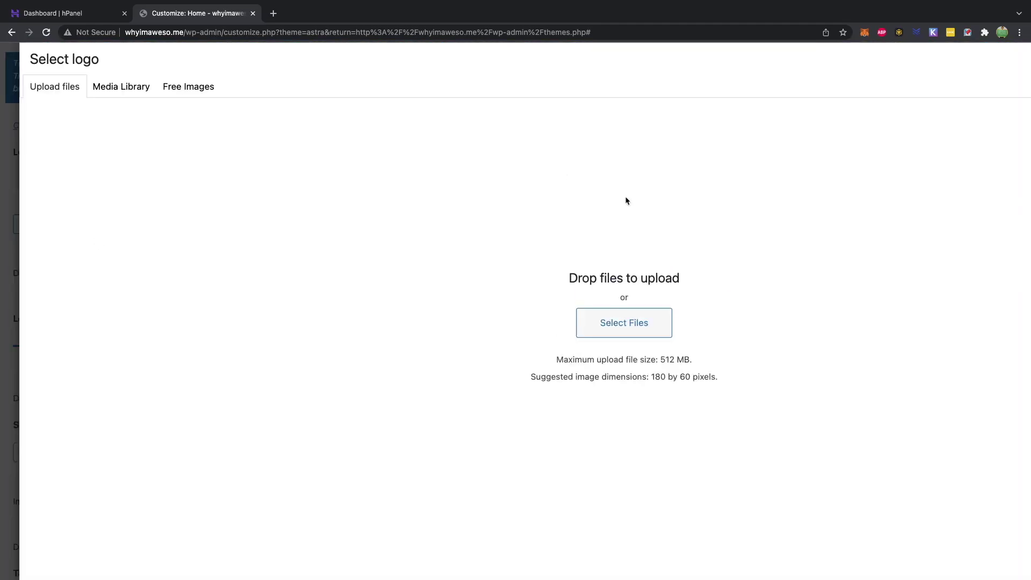
{"action": "left_click", "coordinate": [616, 322]}
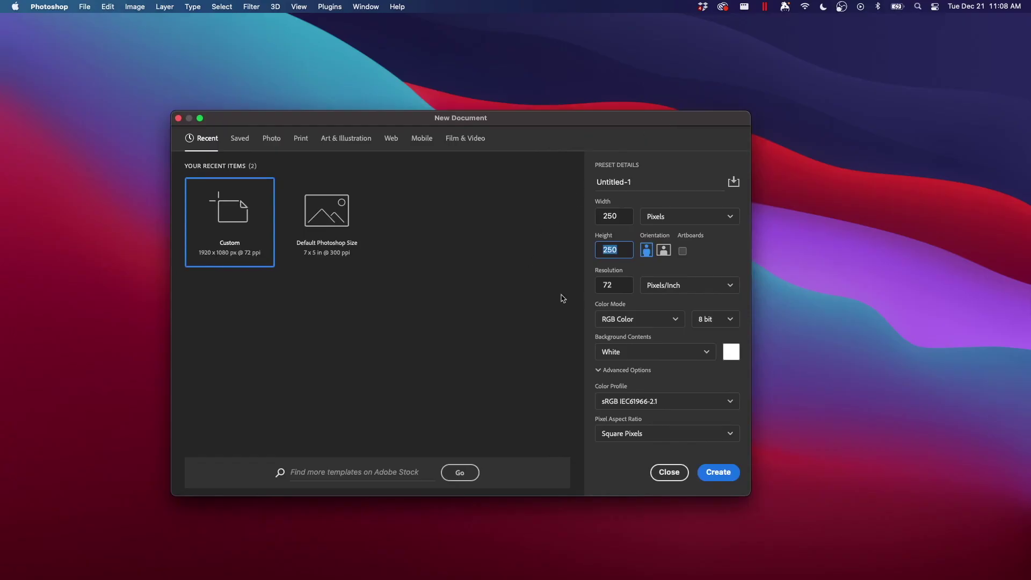
{"action": "left_click", "coordinate": [573, 253]}
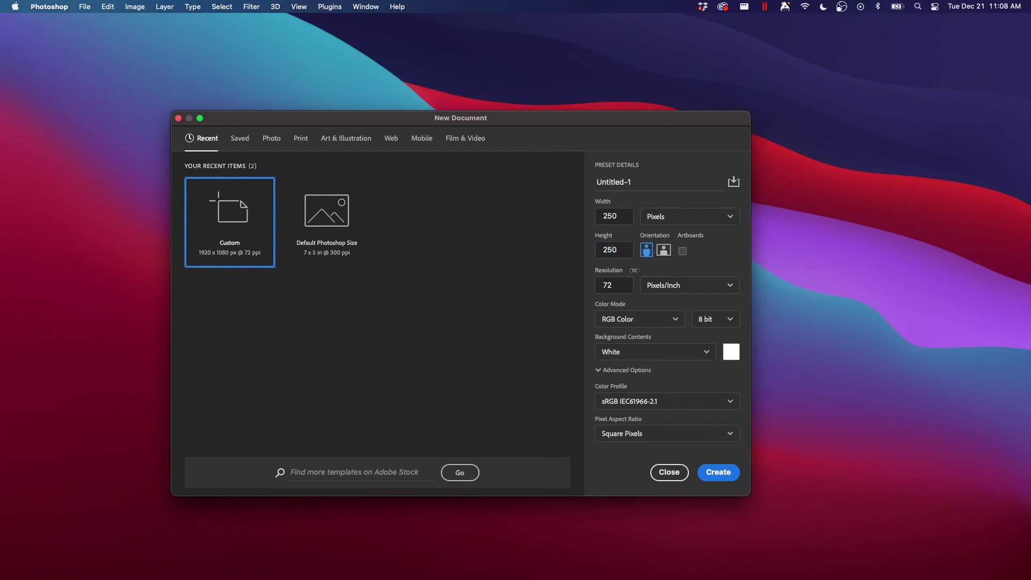
{"action": "left_click", "coordinate": [719, 471]}
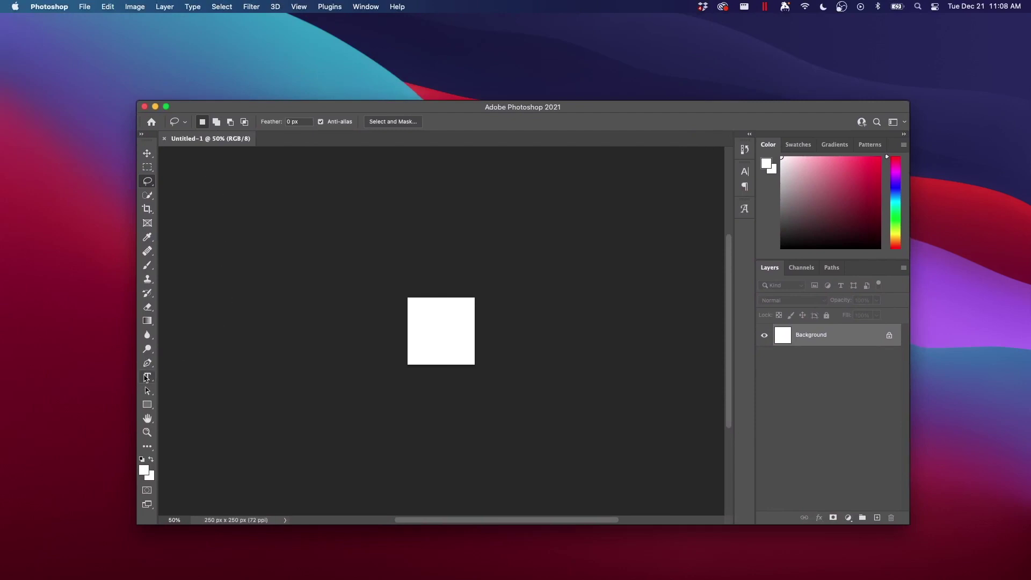
- Add white 'CC' text on a transparent background and move it to the right
{"action": "left_click", "coordinate": [413, 325]}
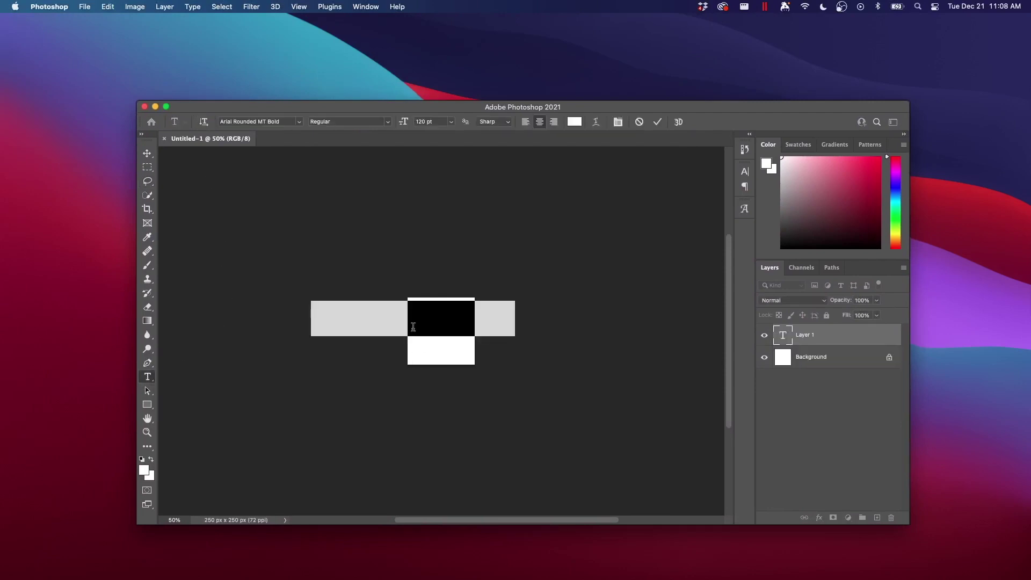
{"action": "key", "text": "BackSpace"}
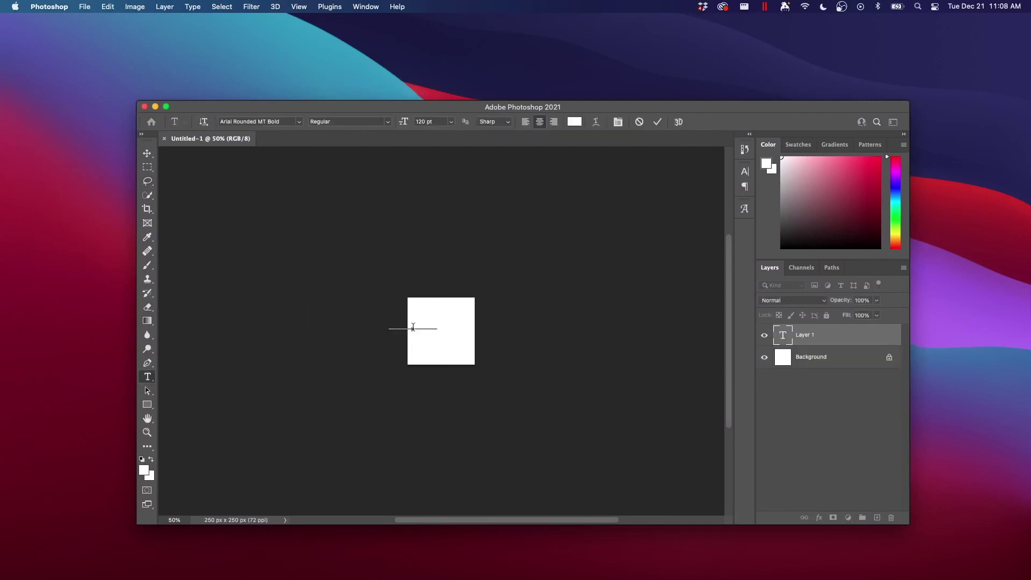
{"action": "left_click", "coordinate": [765, 358]}
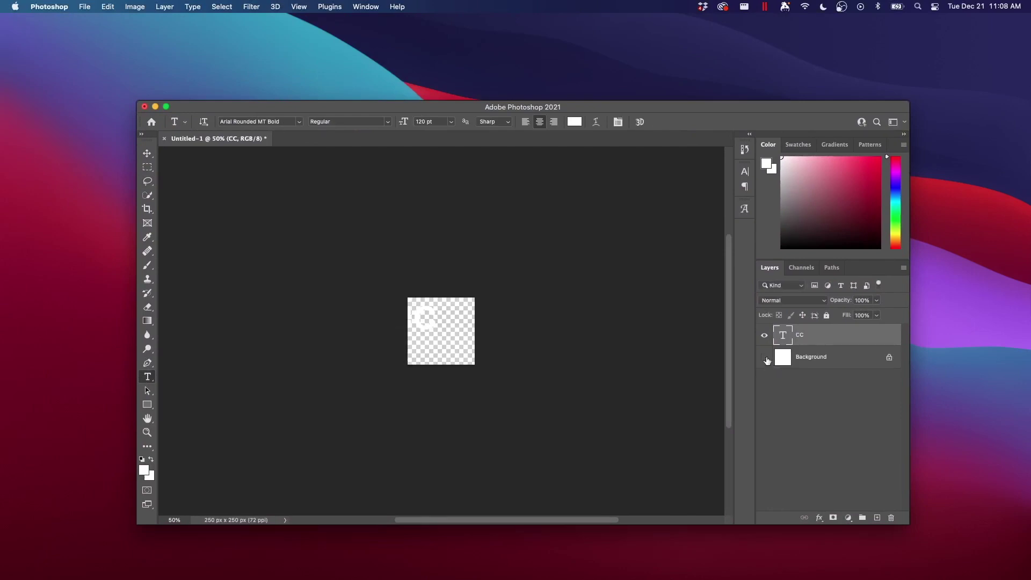
{"action": "scroll", "coordinate": [454, 345], "scroll_direction": "up", "scroll_amount": 3}
{"action": "key", "text": "v"}
{"action": "scroll", "coordinate": [472, 339], "scroll_direction": "up", "scroll_amount": 2}
{"action": "left_click_drag", "start_coordinate": [491, 321], "coordinate": [558, 353]}
- Enlarge the CC text to span the canvas and crop the empty top away
{"action": "key", "text": "super+t"}
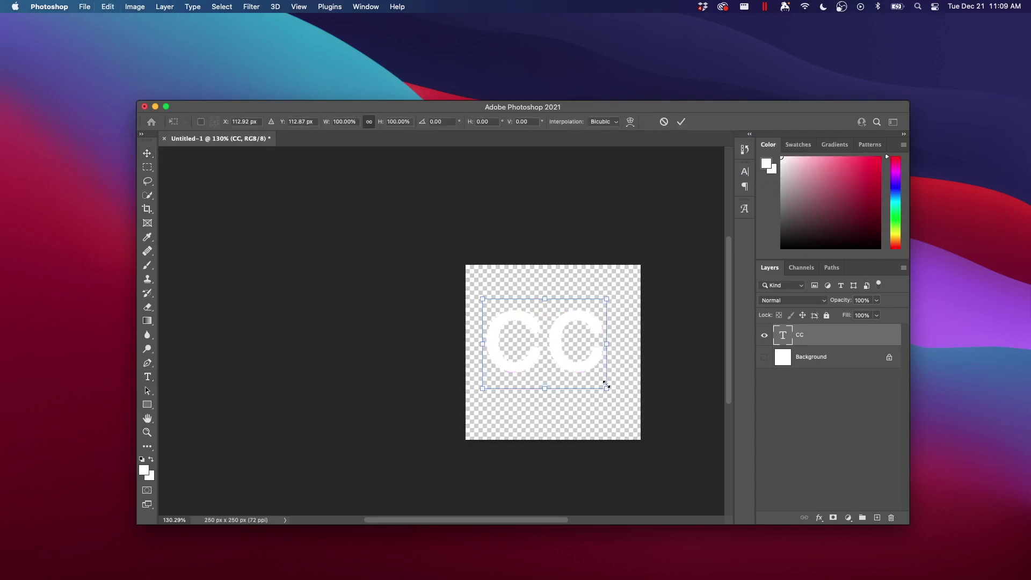
{"action": "left_click_drag", "start_coordinate": [606, 384], "coordinate": [561, 354]}
{"action": "key", "text": "Return"}
{"action": "key", "text": "c"}
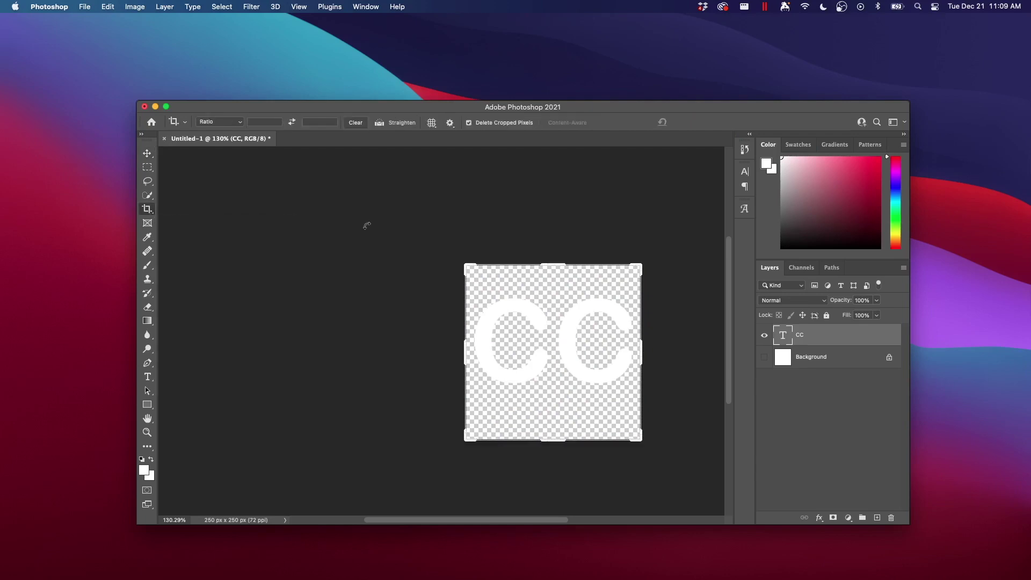
{"action": "left_click_drag", "start_coordinate": [481, 275], "coordinate": [480, 314]}
{"action": "key", "text": "Return"}
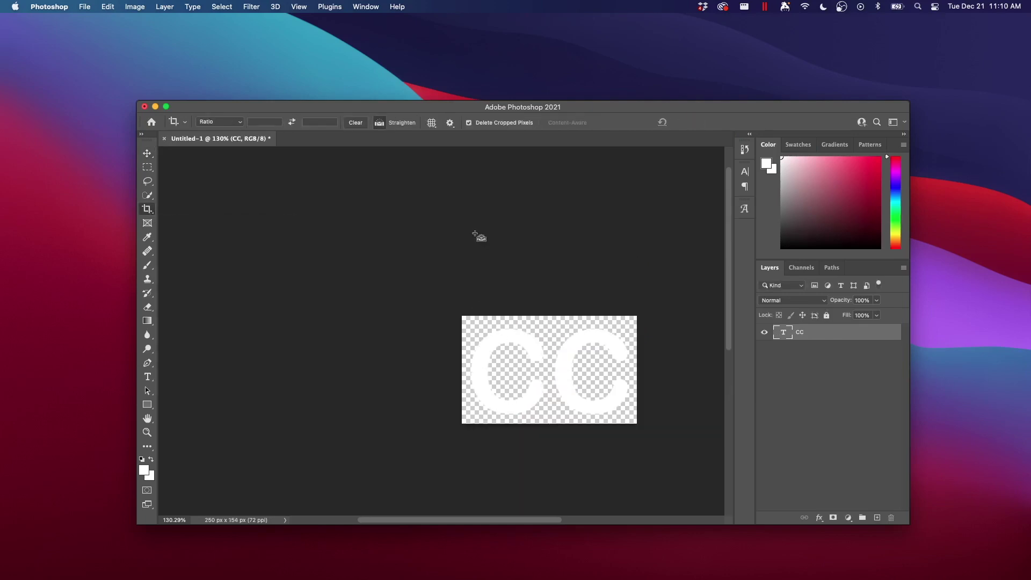
- Bring up the Export As settings for the CC image
{"action": "left_click", "coordinate": [85, 6]}
{"action": "mouse_move", "coordinate": [107, 139]}
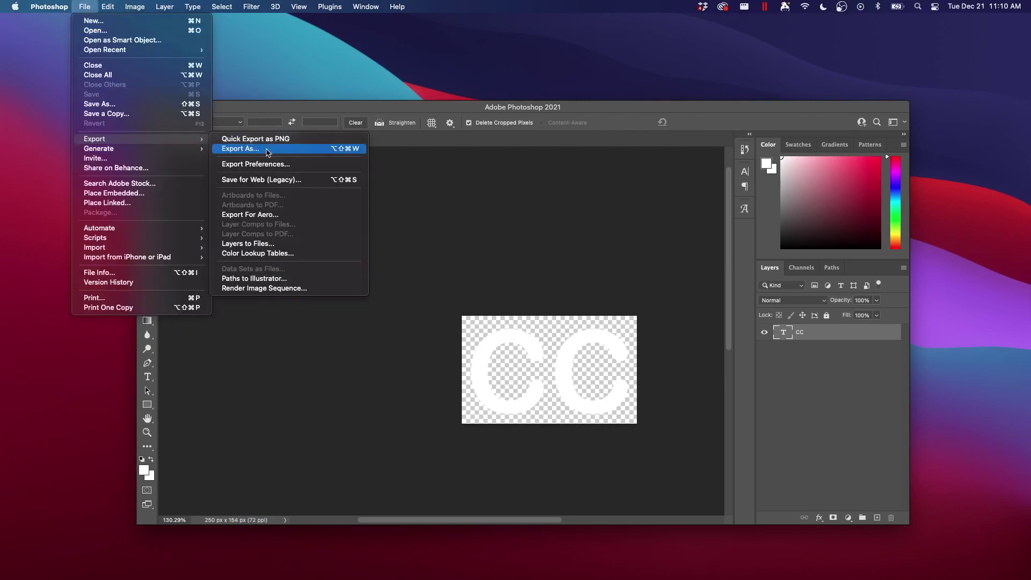
{"action": "left_click", "coordinate": [267, 153]}
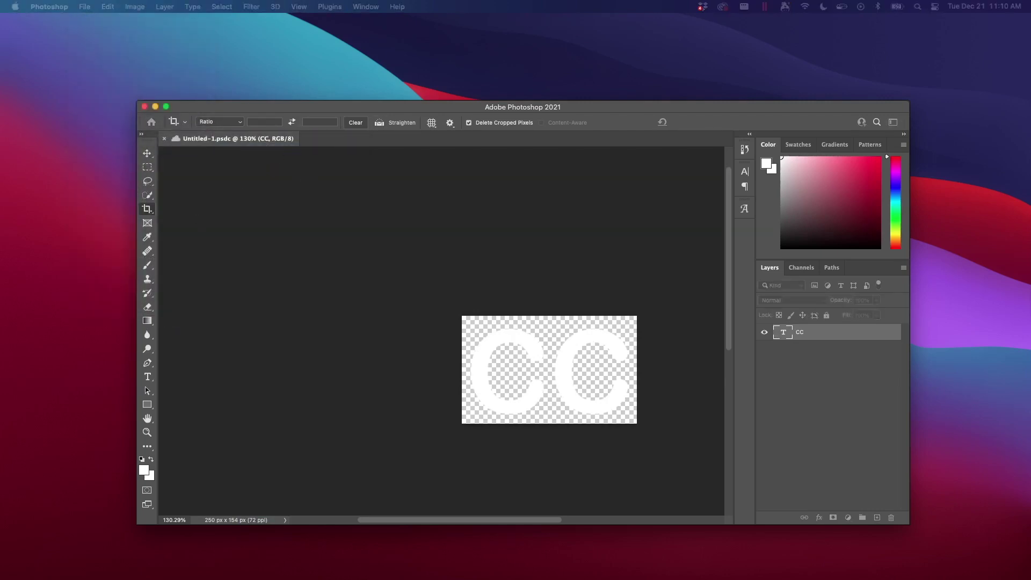
- Export cc.png, set it uncropped as the site logo, and shrink it to 99 px wide
{"action": "left_click", "coordinate": [771, 413]}
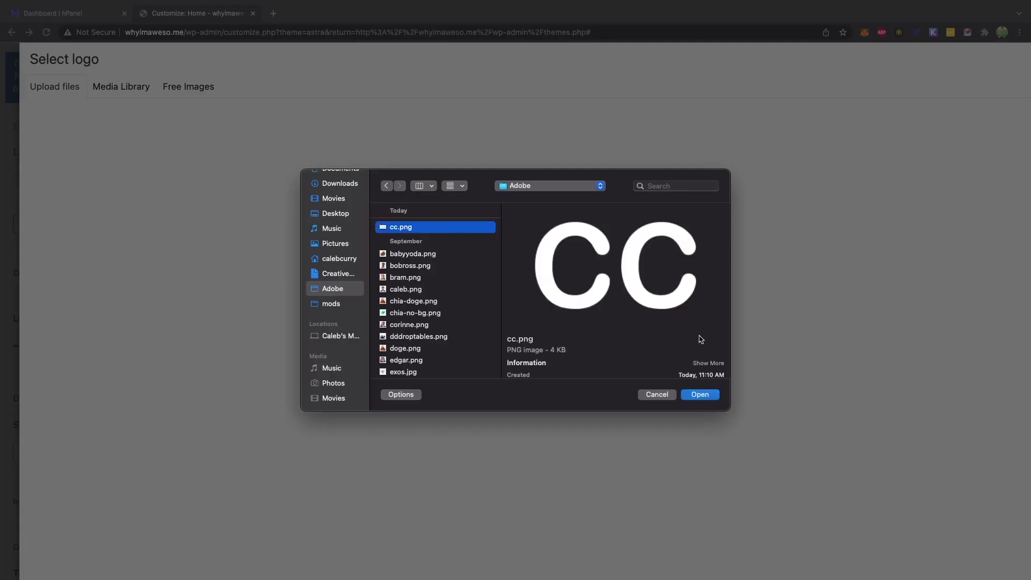
{"action": "left_click", "coordinate": [699, 395]}
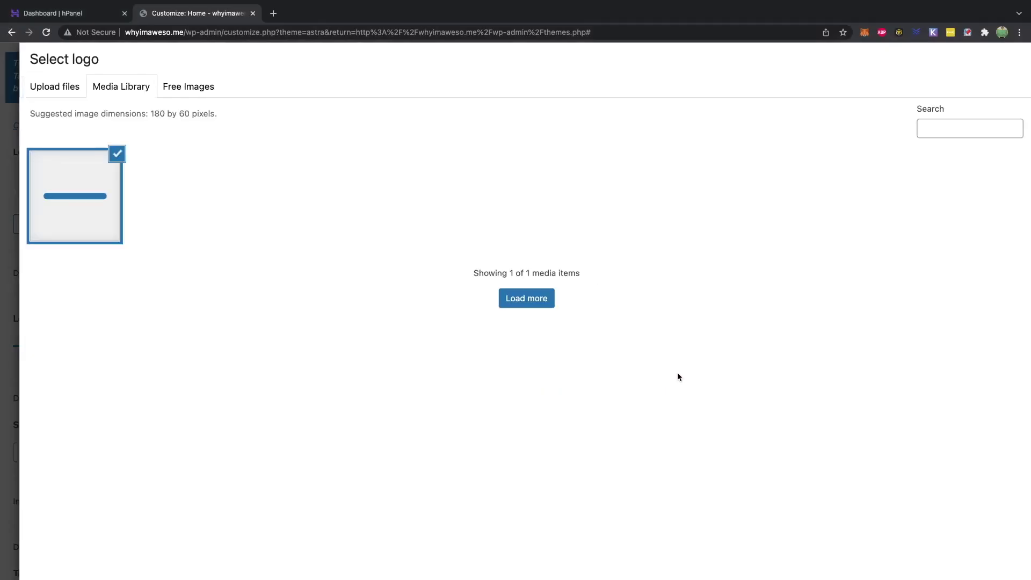
{"action": "left_click", "coordinate": [993, 548]}
{"action": "left_click", "coordinate": [905, 548]}
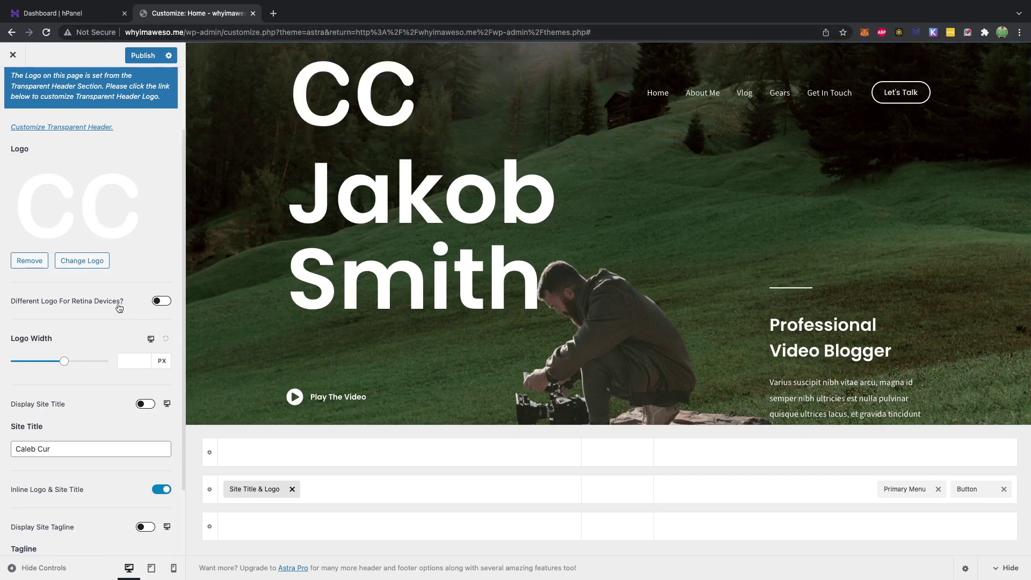
{"action": "left_click_drag", "start_coordinate": [64, 360], "coordinate": [27, 364]}
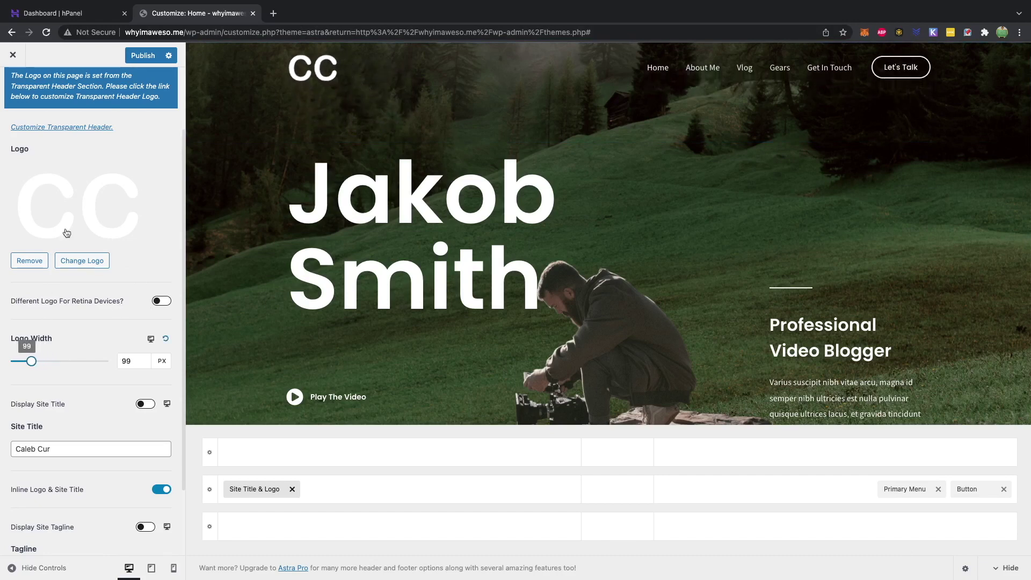
- Change the site title to the owner's name followed by 's Portfolio'
{"action": "scroll", "coordinate": [99, 140], "scroll_direction": "down", "scroll_amount": 2}
{"action": "triple_click", "coordinate": [99, 496]}
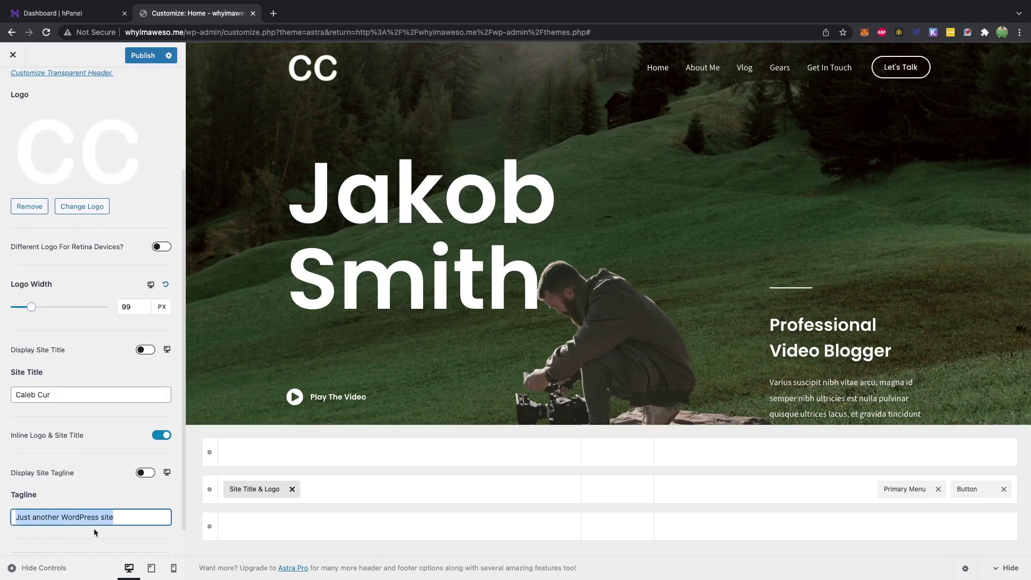
{"action": "key", "text": "BackSpace"}
{"action": "type", "text": "Caleb's Portfolio"}
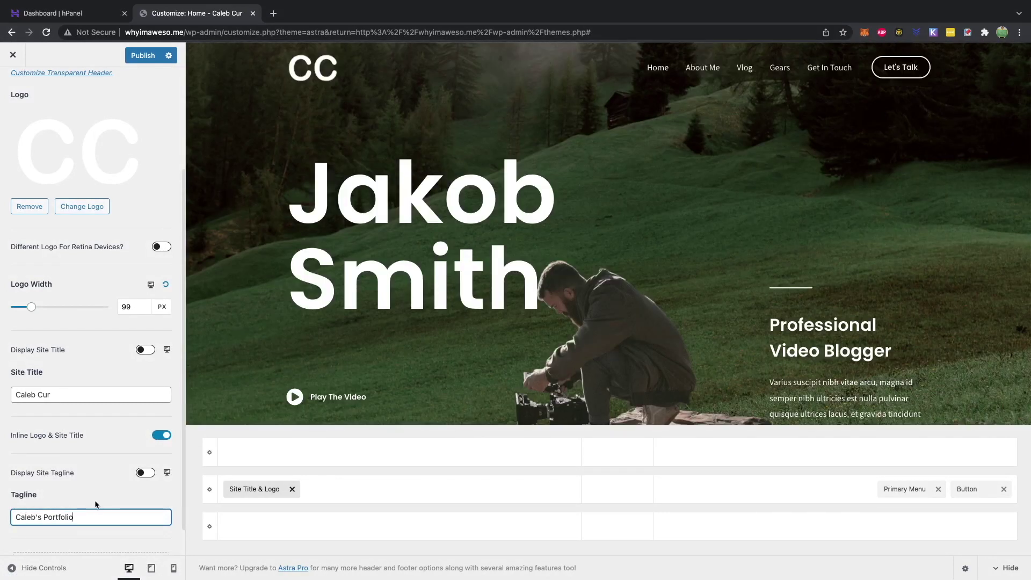
{"action": "left_click", "coordinate": [57, 392]}
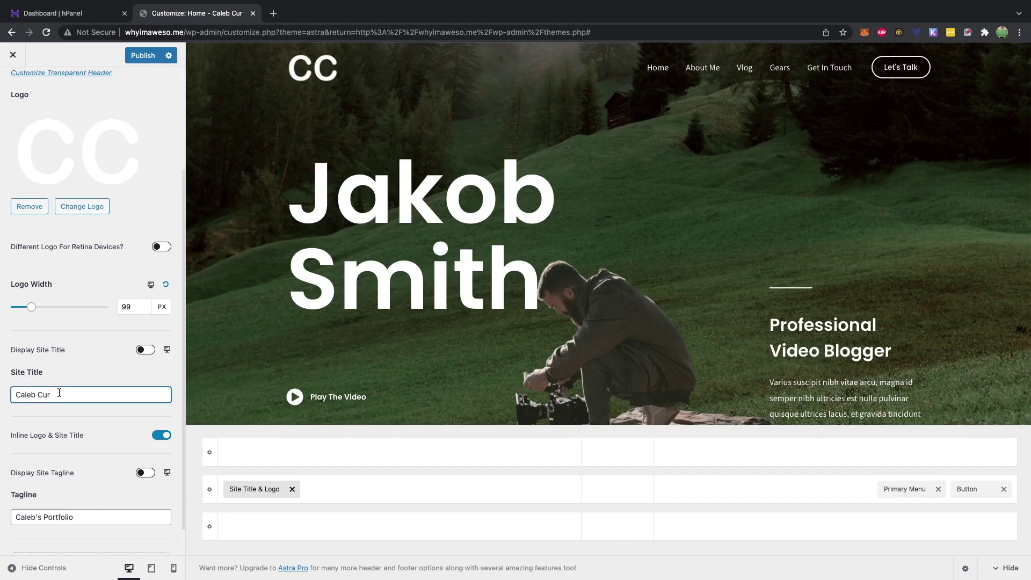
{"action": "key", "text": "BackSpace"}
{"action": "key", "text": "BackSpace"}
{"action": "key", "text": "BackSpace"}
{"action": "key", "text": "BackSpace"}
{"action": "key", "text": "BackSpace"}
{"action": "type", "text": "'s P"}
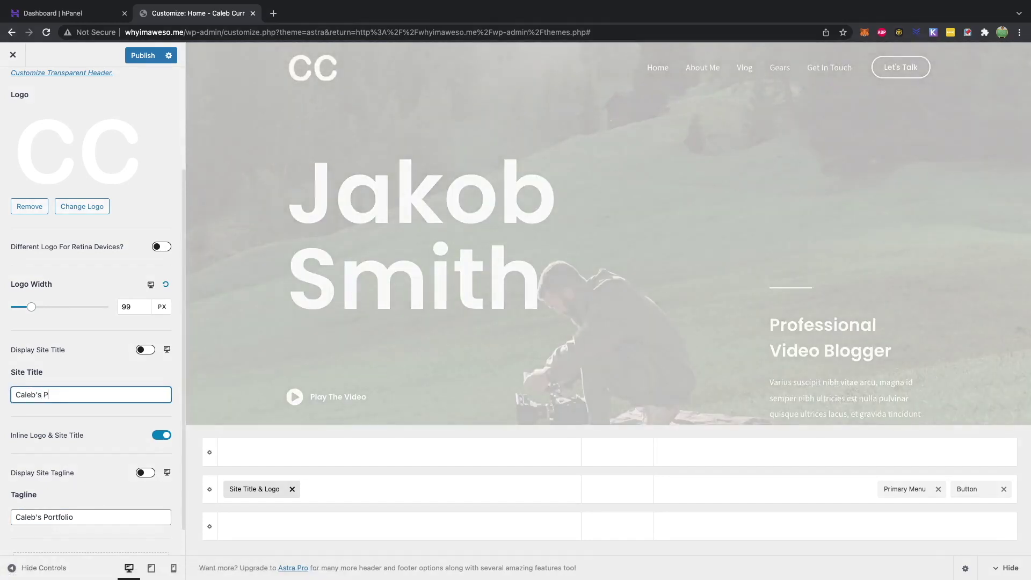
{"action": "type", "text": "ortfolio"}
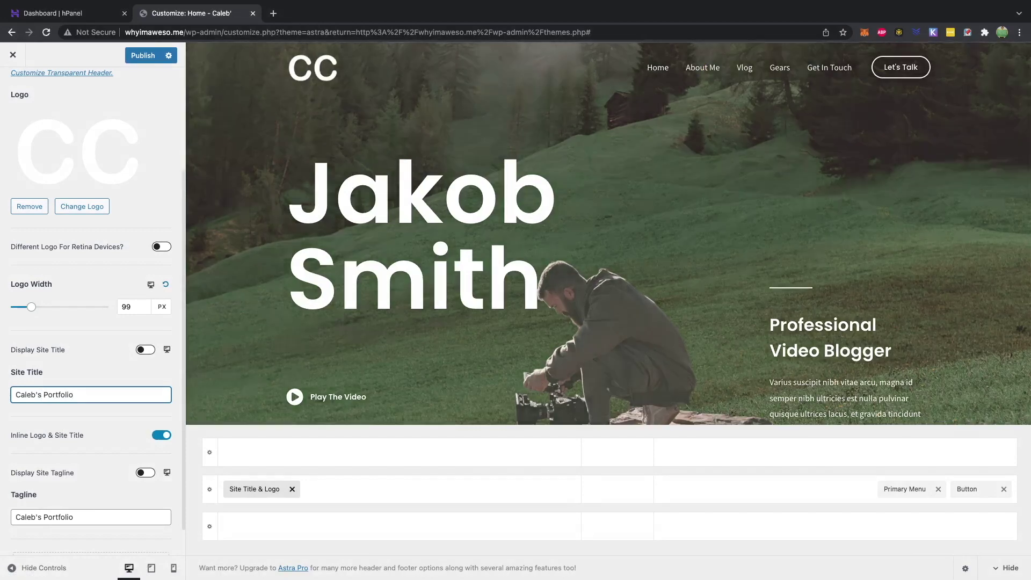
- Set the tagline to 'See all my projects'
{"action": "triple_click", "coordinate": [69, 516]}
{"action": "type", "text": "See all my coding projects"}
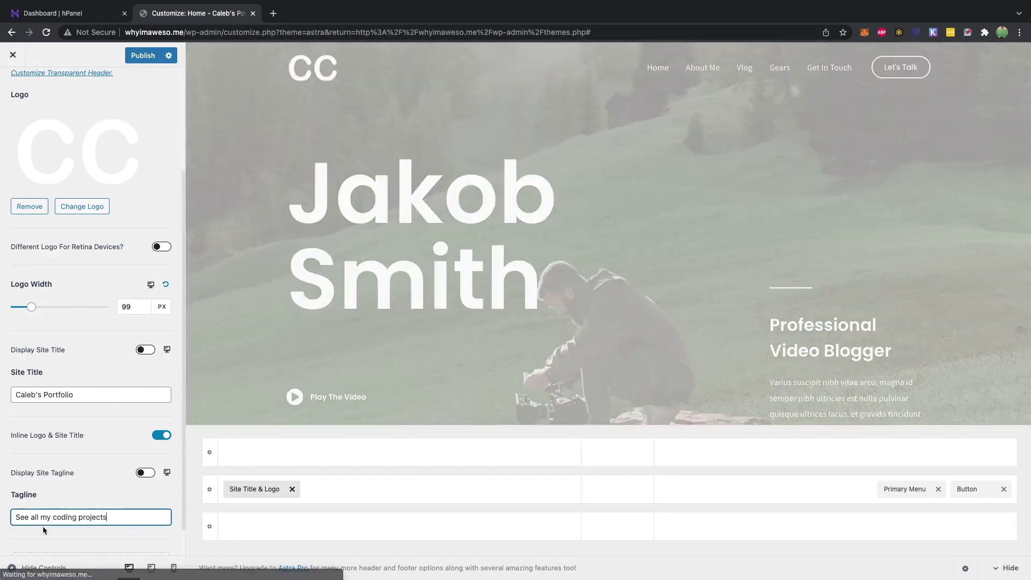
{"action": "left_click_drag", "start_coordinate": [53, 516], "coordinate": [80, 516]}
{"action": "key", "text": "BackSpace"}
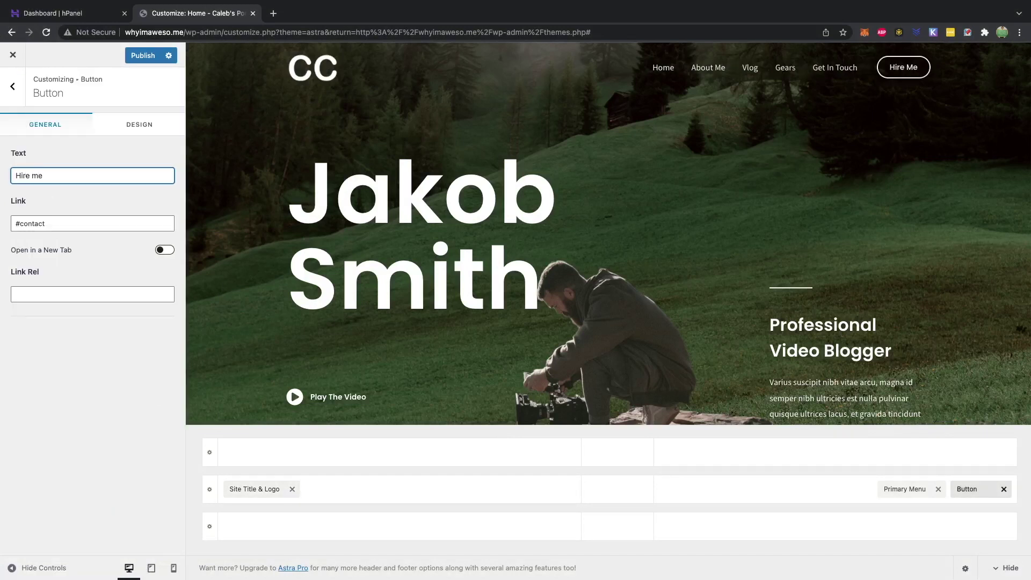
- Open the Primary Menu's items in the Customizer's Menus section
{"action": "left_click", "coordinate": [13, 86]}
{"action": "left_click", "coordinate": [58, 301]}
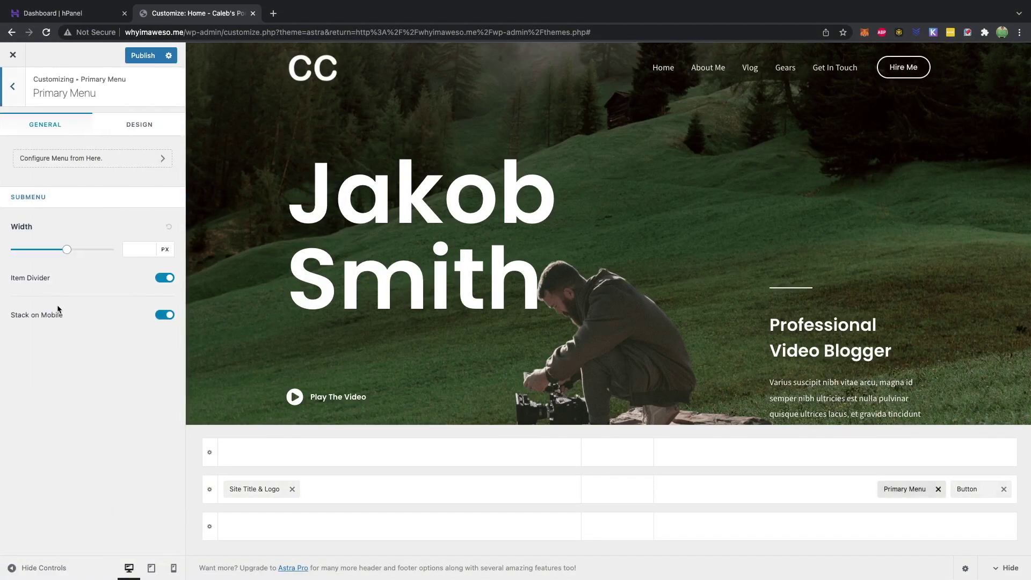
{"action": "left_click", "coordinate": [105, 164]}
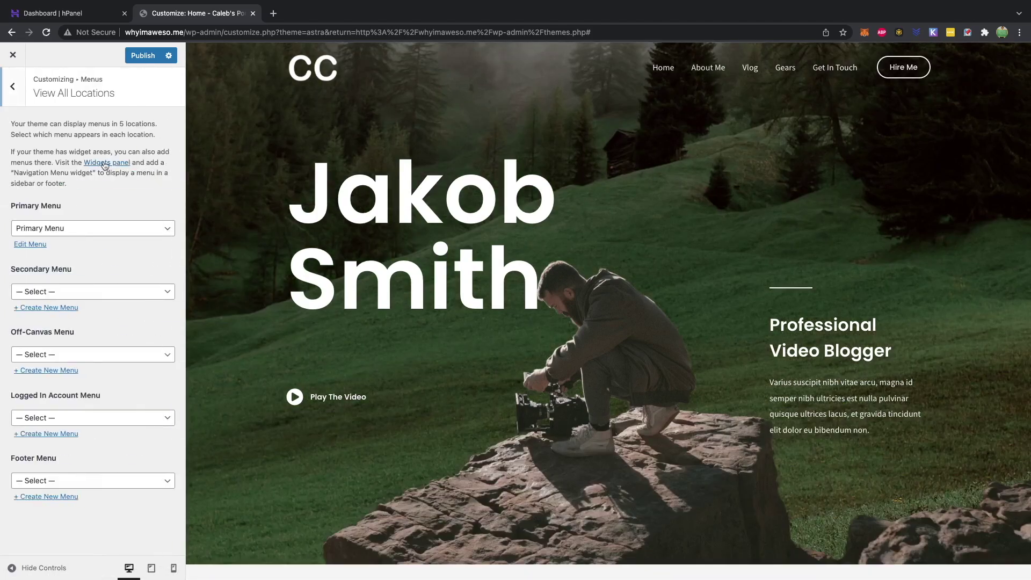
{"action": "left_click", "coordinate": [31, 244]}
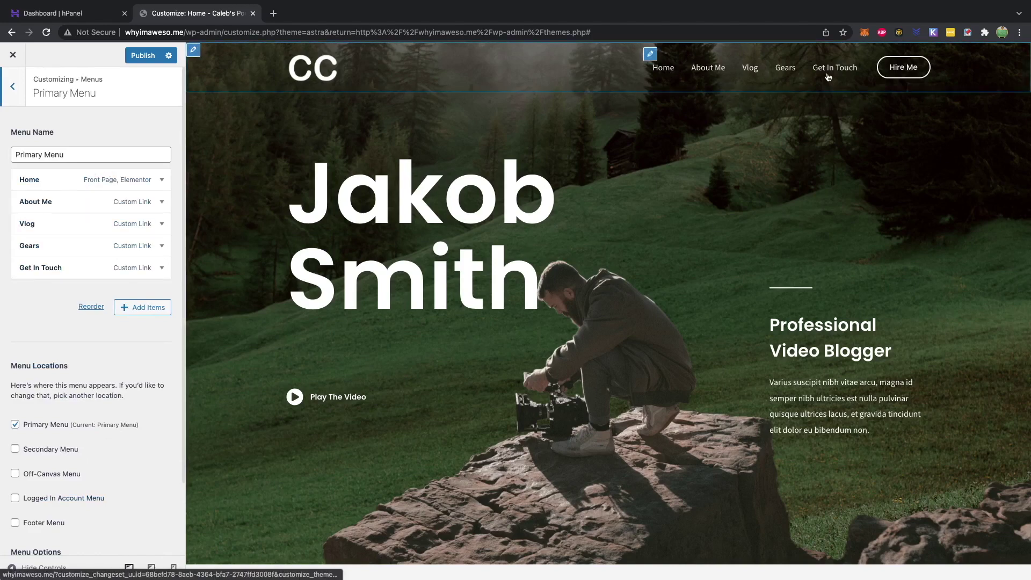
- Follow the About Me nav link in the preview and scroll through where it leads
{"action": "scroll", "coordinate": [407, 328], "scroll_direction": "down", "scroll_amount": 15}
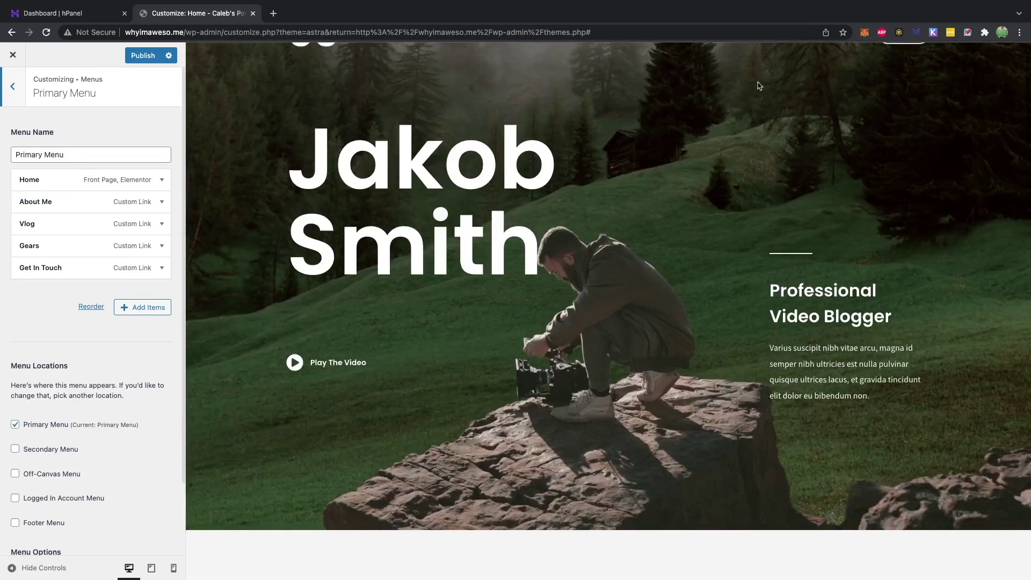
{"action": "left_click", "coordinate": [723, 70]}
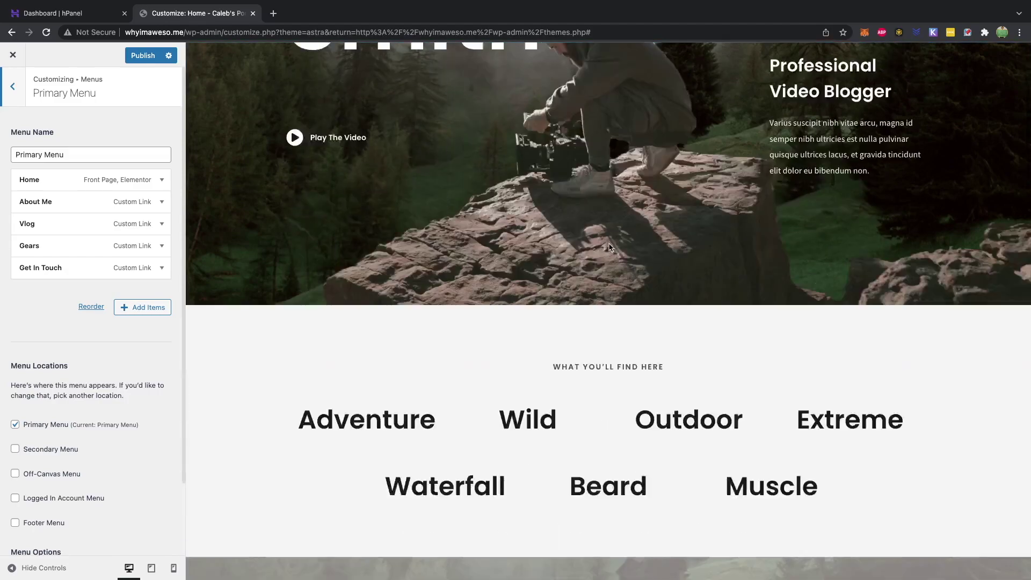
{"action": "scroll", "coordinate": [624, 385], "scroll_direction": "down", "scroll_amount": 10}
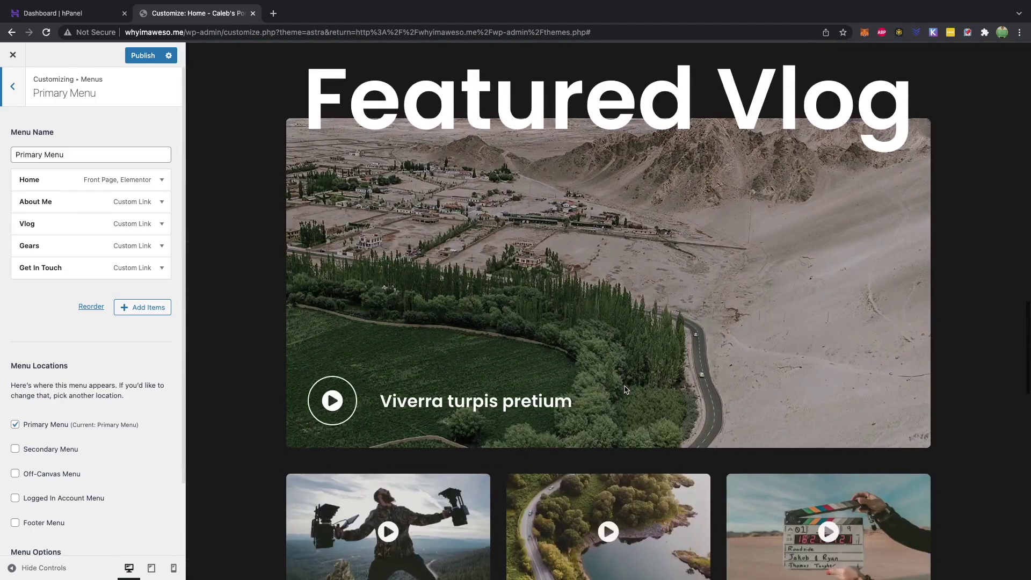
{"action": "scroll", "coordinate": [625, 389], "scroll_direction": "down", "scroll_amount": 15}
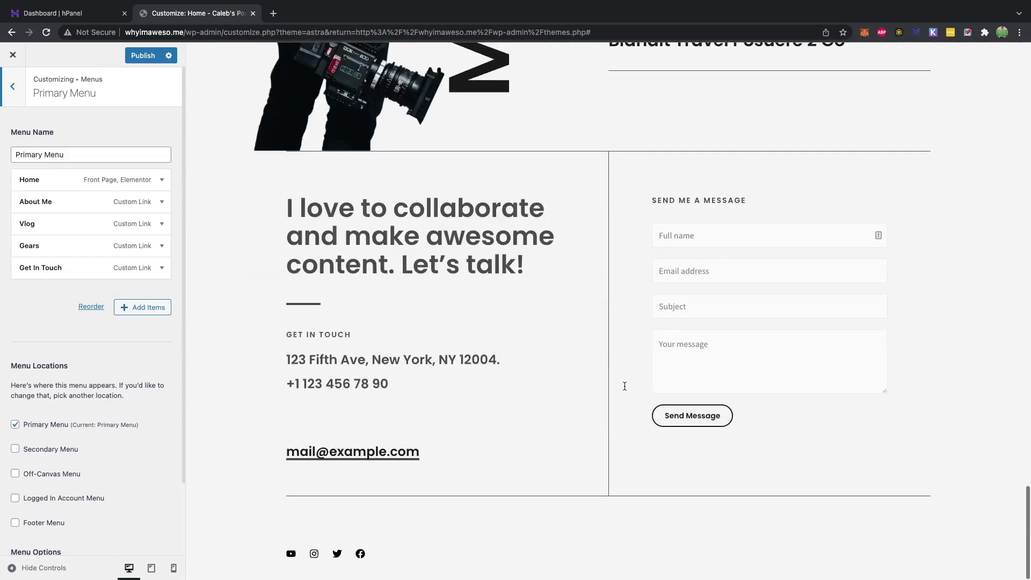
{"action": "scroll", "coordinate": [623, 385], "scroll_direction": "up", "scroll_amount": 20}
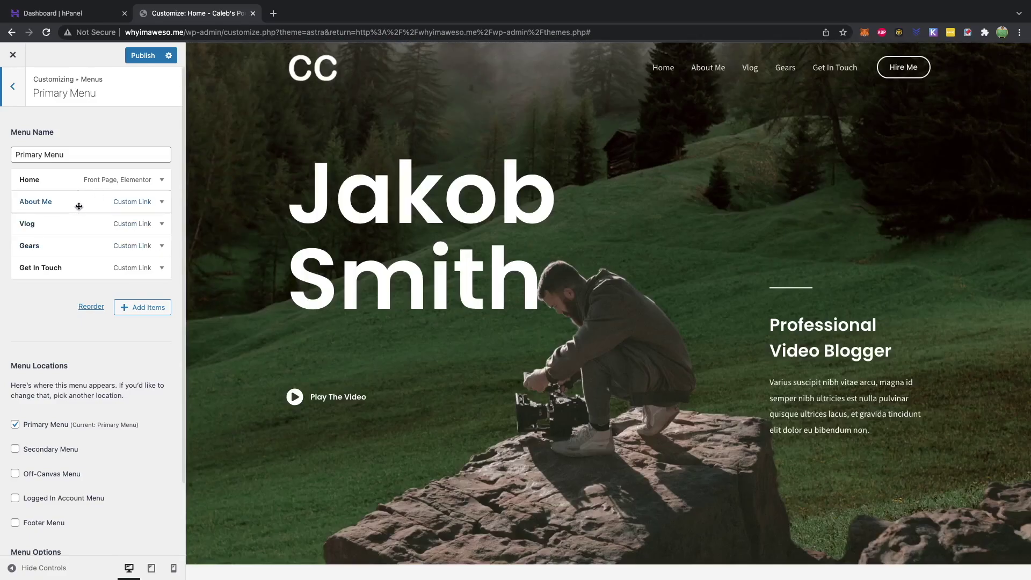
- Rename the Vlog and Gears menu items to 'My Work' and 'My Goals'
{"action": "left_click", "coordinate": [26, 222]}
{"action": "left_click_drag", "start_coordinate": [45, 258], "coordinate": [19, 259]}
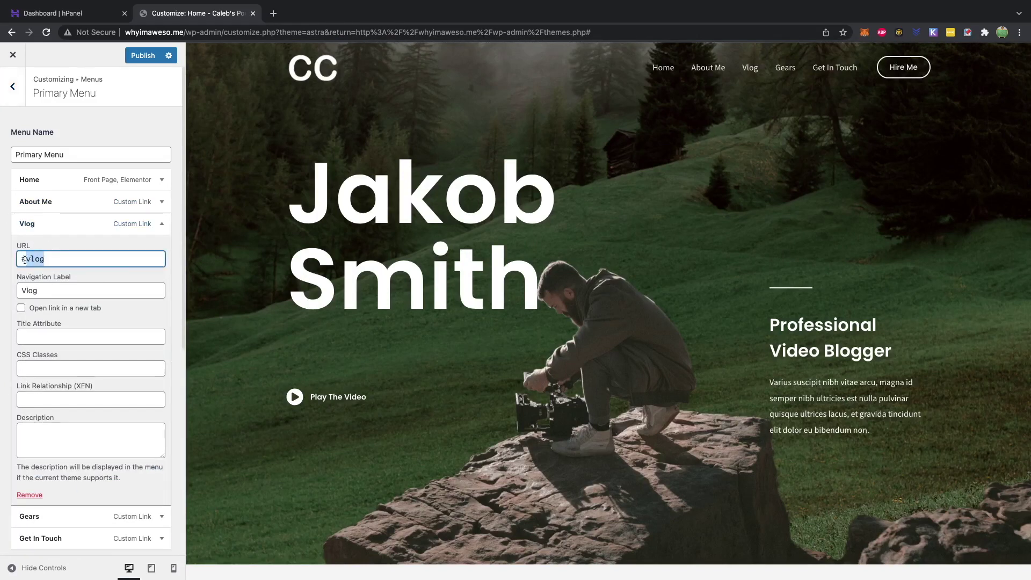
{"action": "key", "text": "Tab"}
{"action": "type", "text": "My Work"}
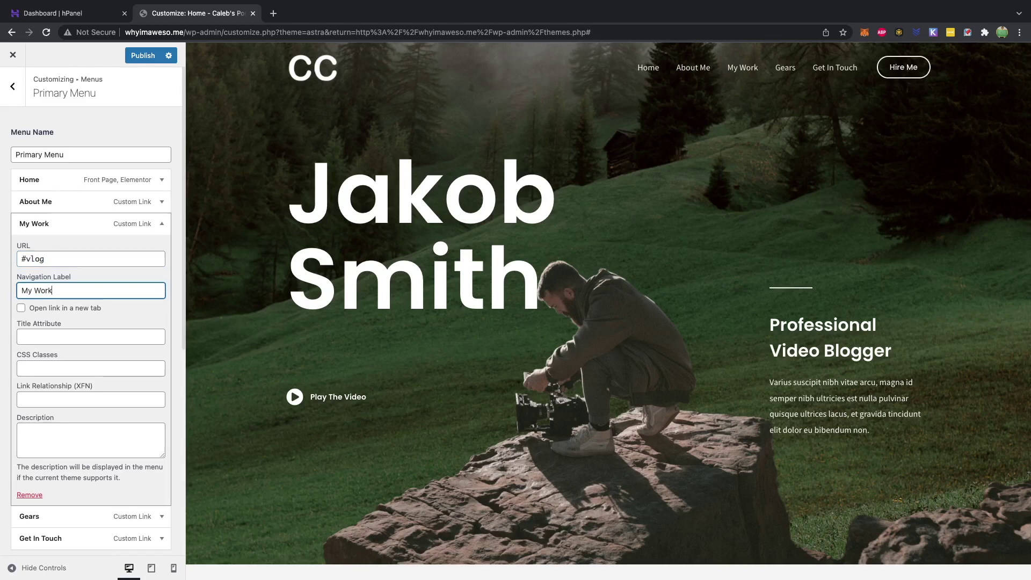
{"action": "left_click", "coordinate": [53, 516]}
{"action": "left_click_drag", "start_coordinate": [46, 313], "coordinate": [21, 308]}
{"action": "key", "text": "BackSpace"}
{"action": "type", "text": "My Goals"}
{"action": "left_click", "coordinate": [75, 246]}
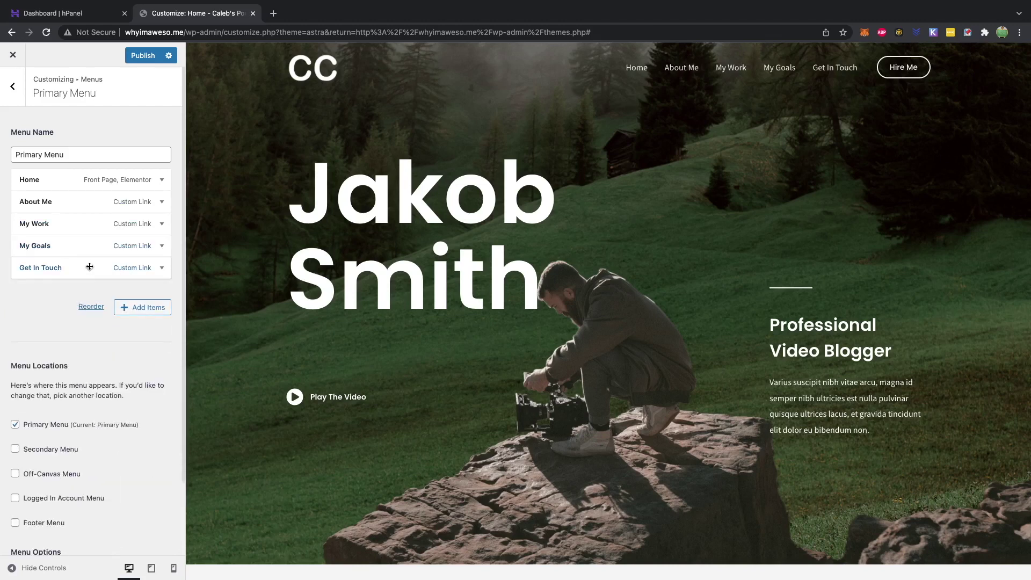
- Remove Get In Touch from the menu, publish the changes and exit to the dashboard
{"action": "left_click", "coordinate": [96, 267]}
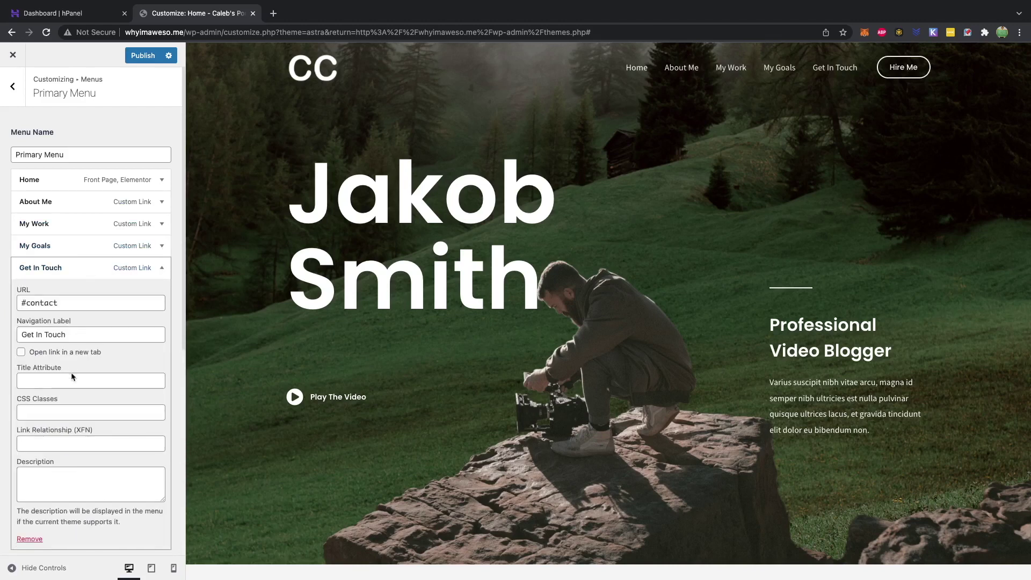
{"action": "scroll", "coordinate": [71, 379], "scroll_direction": "down", "scroll_amount": 3}
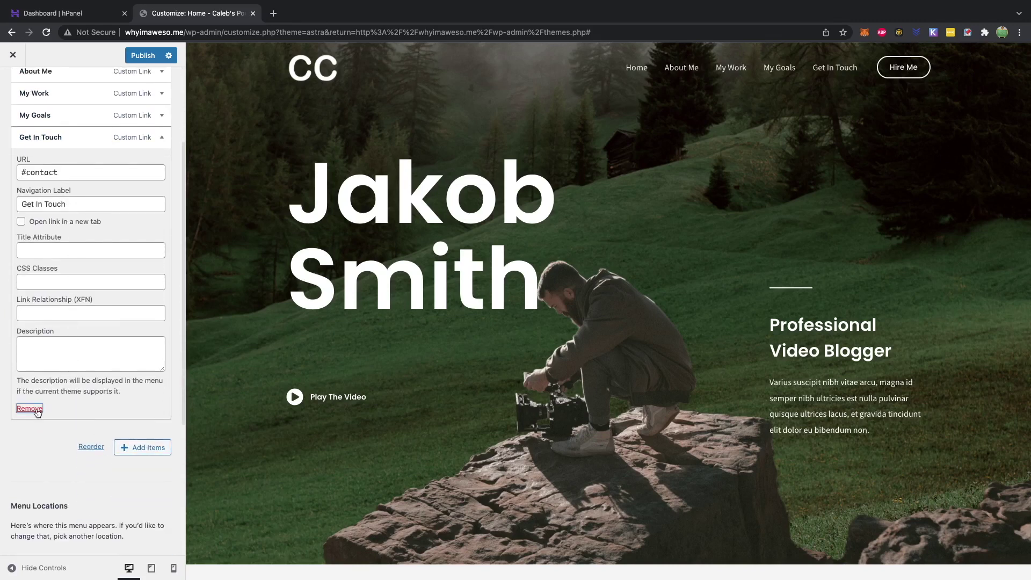
{"action": "left_click", "coordinate": [30, 408]}
{"action": "key", "text": "Escape"}
{"action": "key", "text": "Escape"}
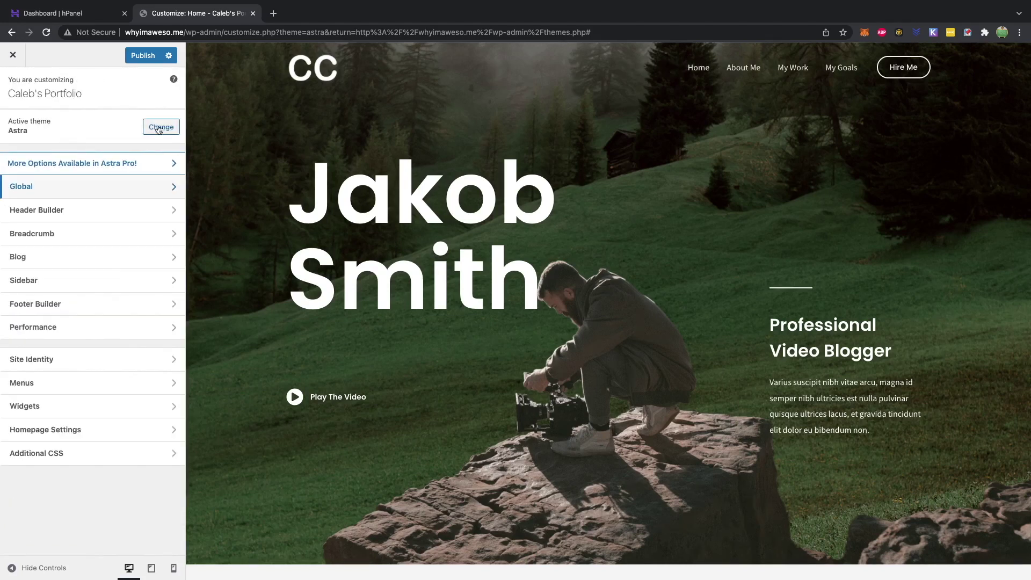
{"action": "left_click", "coordinate": [141, 56]}
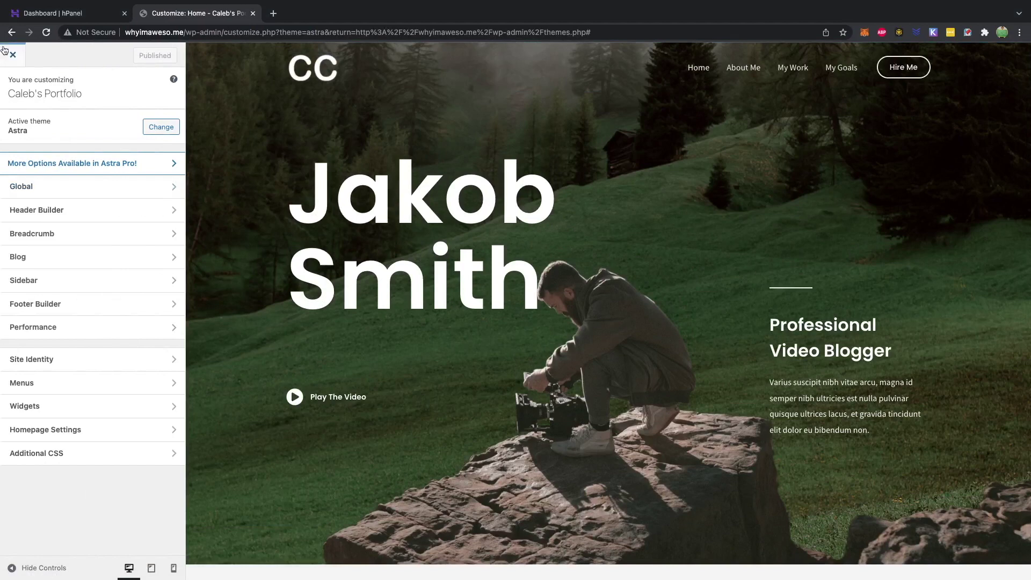
{"action": "left_click", "coordinate": [13, 55]}
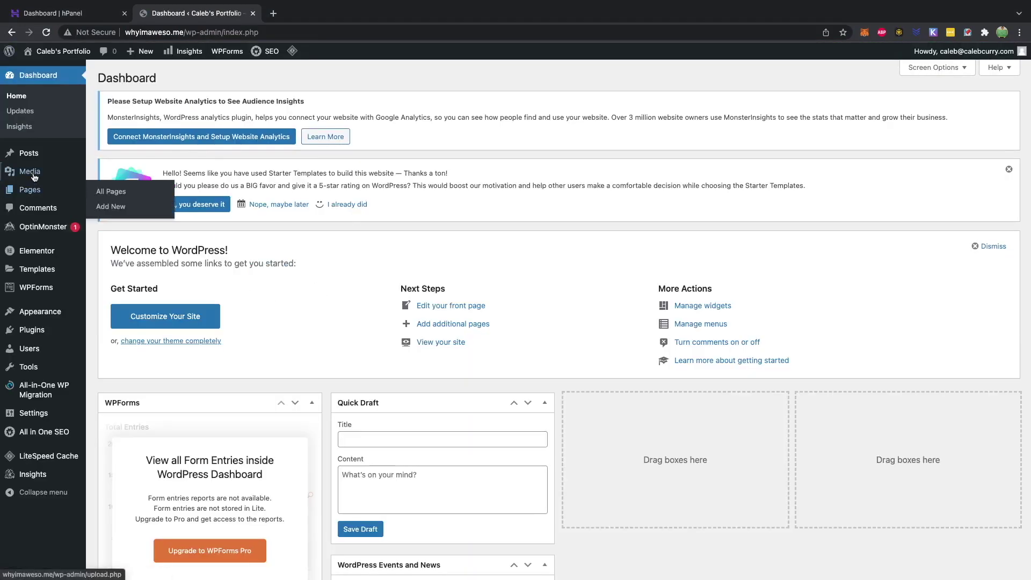
- Open the Home page from All Pages in the Elementor editor
{"action": "left_click", "coordinate": [25, 190]}
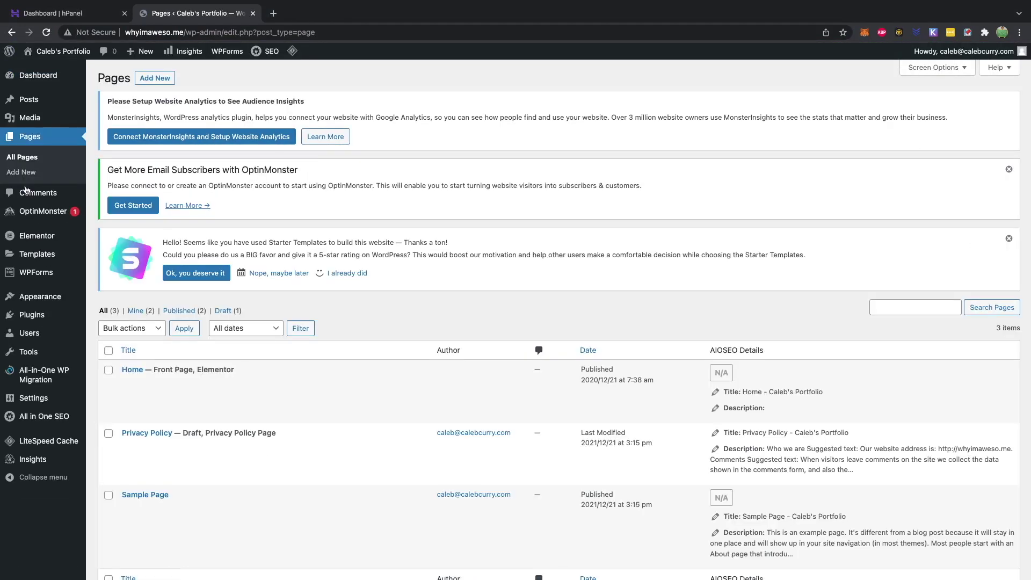
{"action": "left_click", "coordinate": [128, 383]}
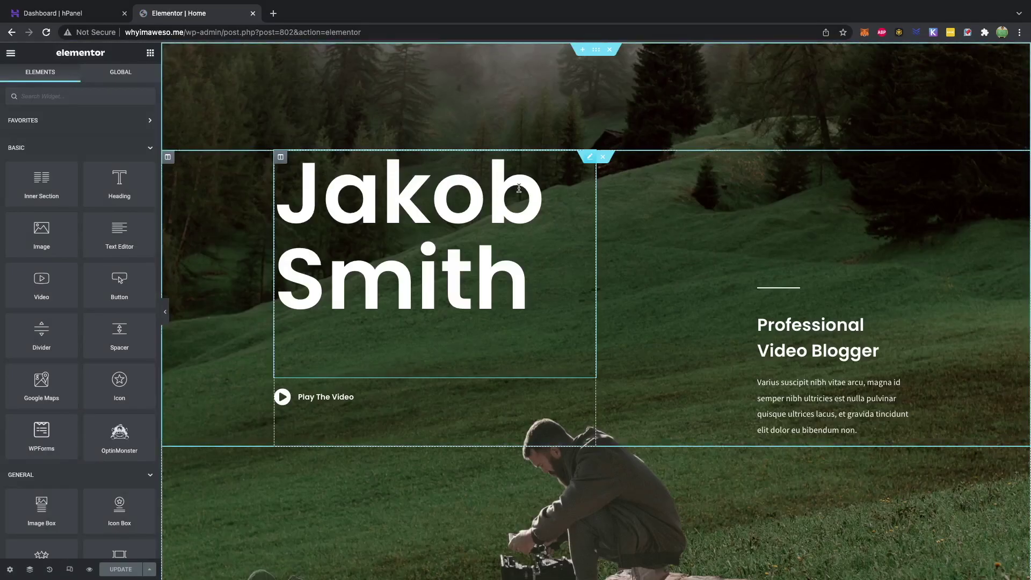
- Rename the hero heading to Caleb Curry, reword the experience blurb, and delete the Play The Video link
{"action": "left_click", "coordinate": [519, 188]}
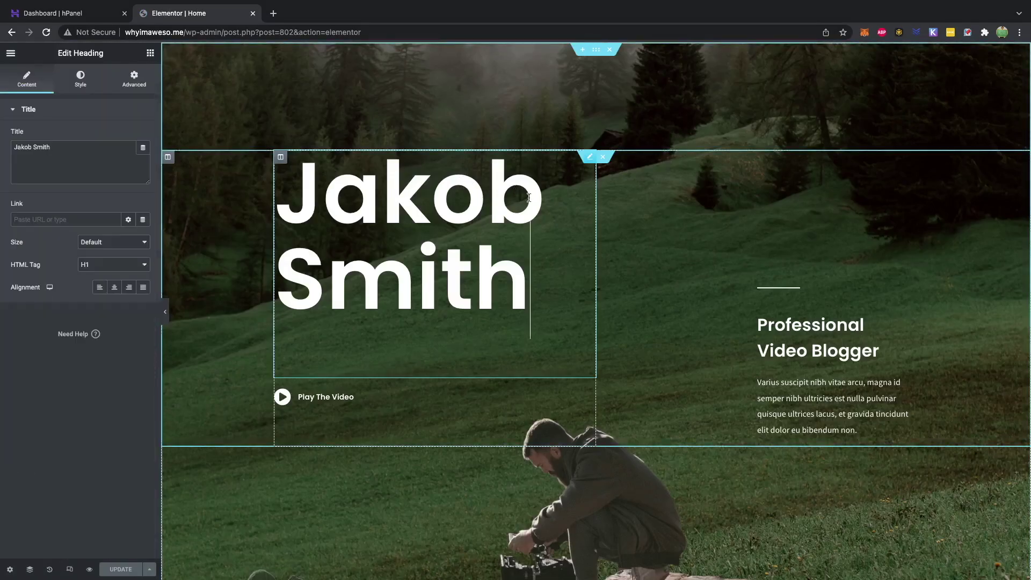
{"action": "left_click_drag", "start_coordinate": [529, 269], "coordinate": [279, 182]}
{"action": "key", "text": "BackSpace"}
{"action": "type", "text": "Caleb Curry"}
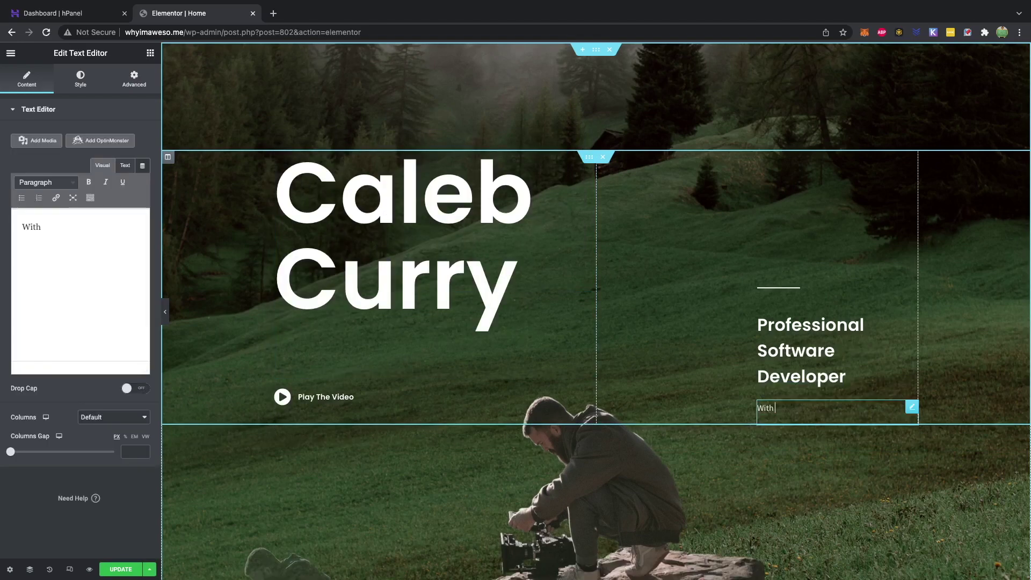
{"action": "type", "text": "over 1 month of experience, I offer skills that can help you achieve what you need."}
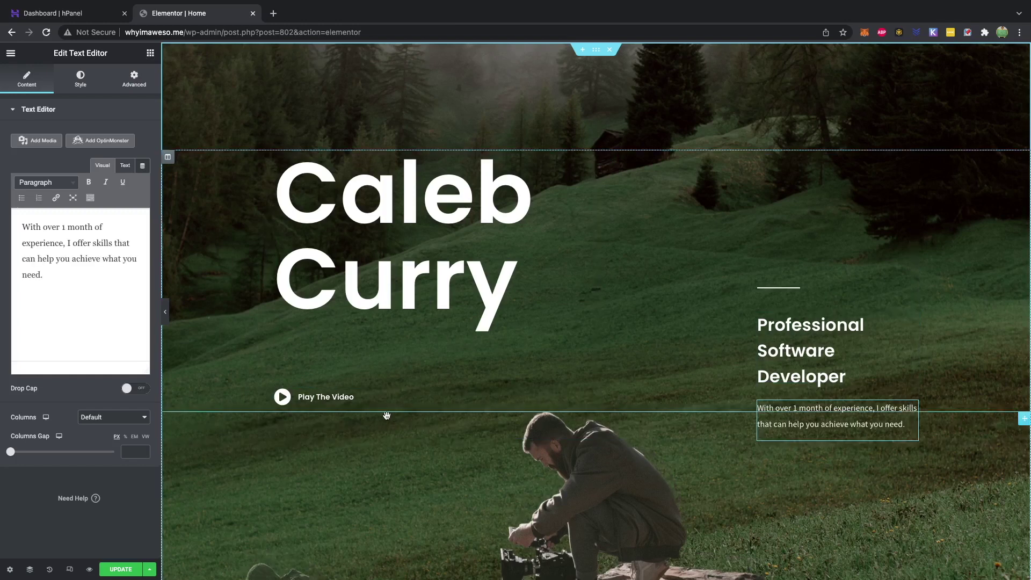
{"action": "right_click", "coordinate": [375, 403]}
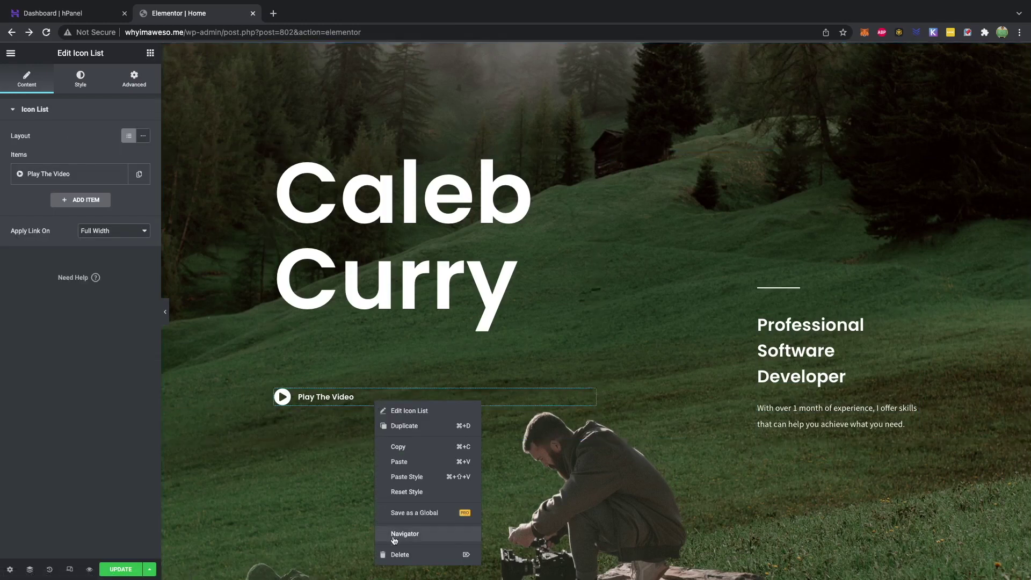
{"action": "left_click", "coordinate": [400, 554]}
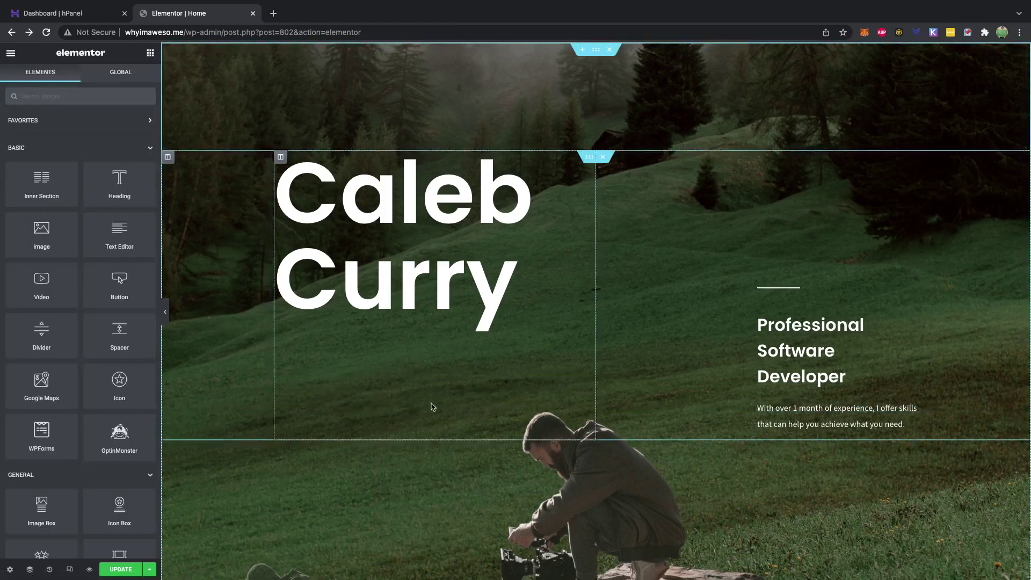
- Retitle the section 'My Favorite Tools' and retype the word headings as tool names, fixing the Python typo
{"action": "scroll", "coordinate": [433, 430], "scroll_direction": "down", "scroll_amount": 9}
{"action": "type", "text": "My Favorite"}
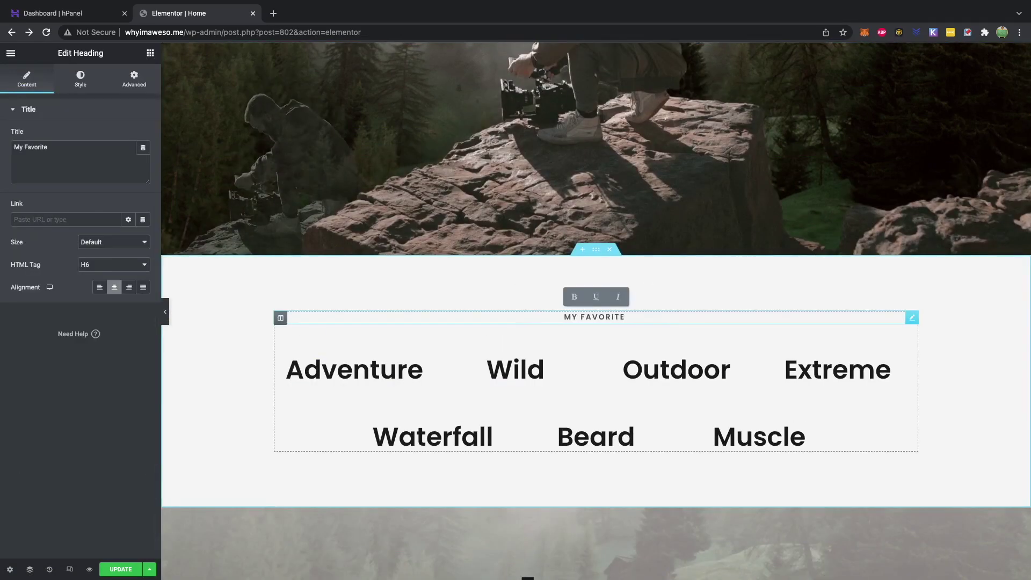
{"action": "type", "text": " Tools"}
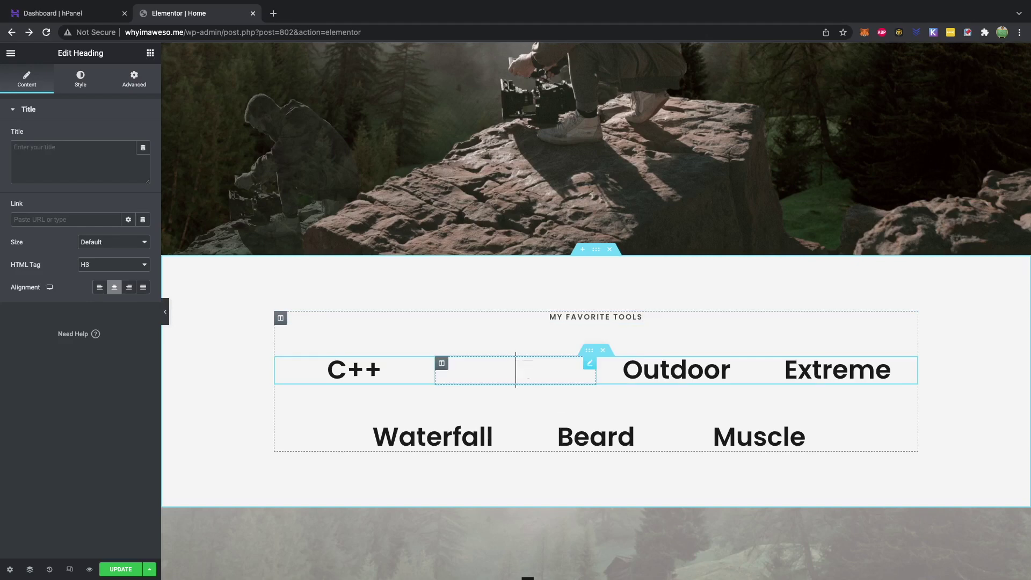
{"action": "type", "text": "Pythno"}
{"action": "key", "text": "BackSpace"}
{"action": "key", "text": "BackSpace"}
{"action": "type", "text": "on"}
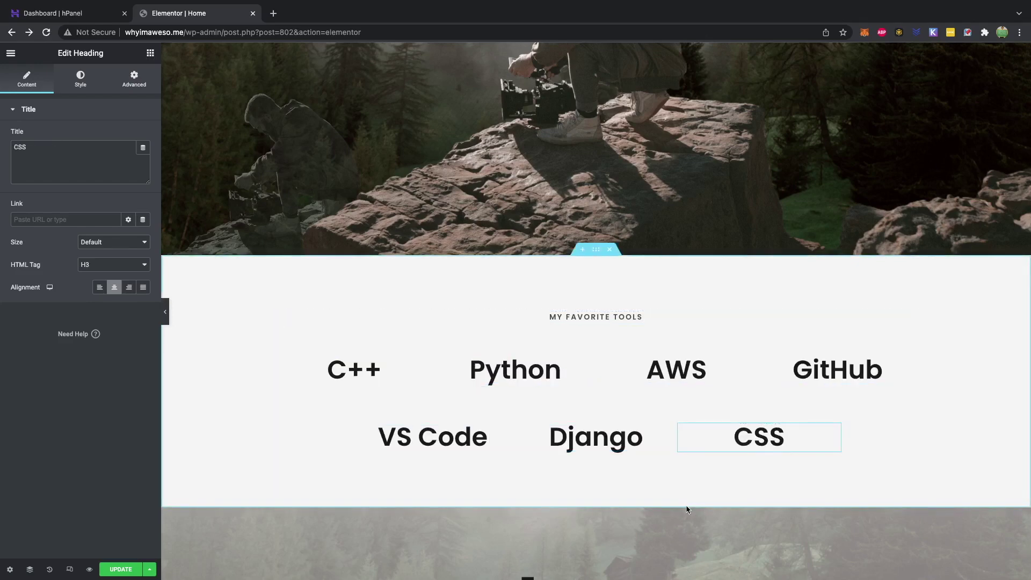
{"action": "scroll", "coordinate": [687, 509], "scroll_direction": "down", "scroll_amount": 5}
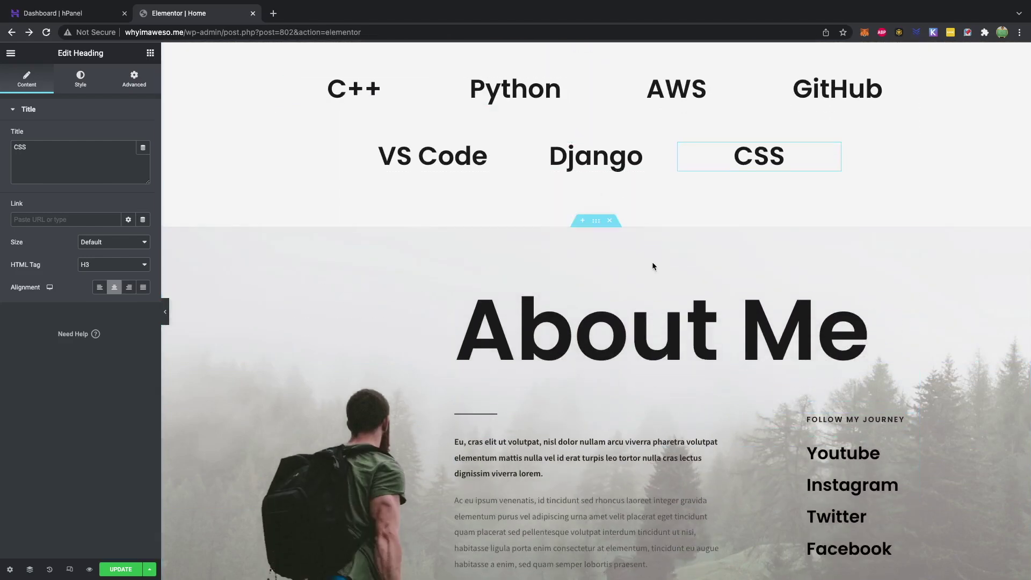
{"action": "scroll", "coordinate": [675, 357], "scroll_direction": "down", "scroll_amount": 1}
{"action": "scroll", "coordinate": [675, 346], "scroll_direction": "up", "scroll_amount": 3}
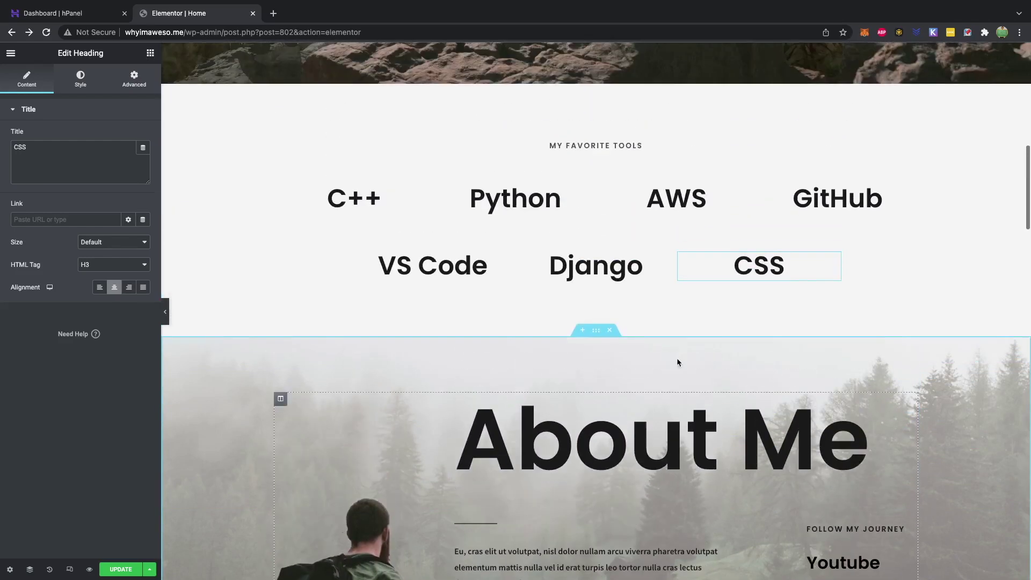
{"action": "scroll", "coordinate": [682, 387], "scroll_direction": "down", "scroll_amount": 3}
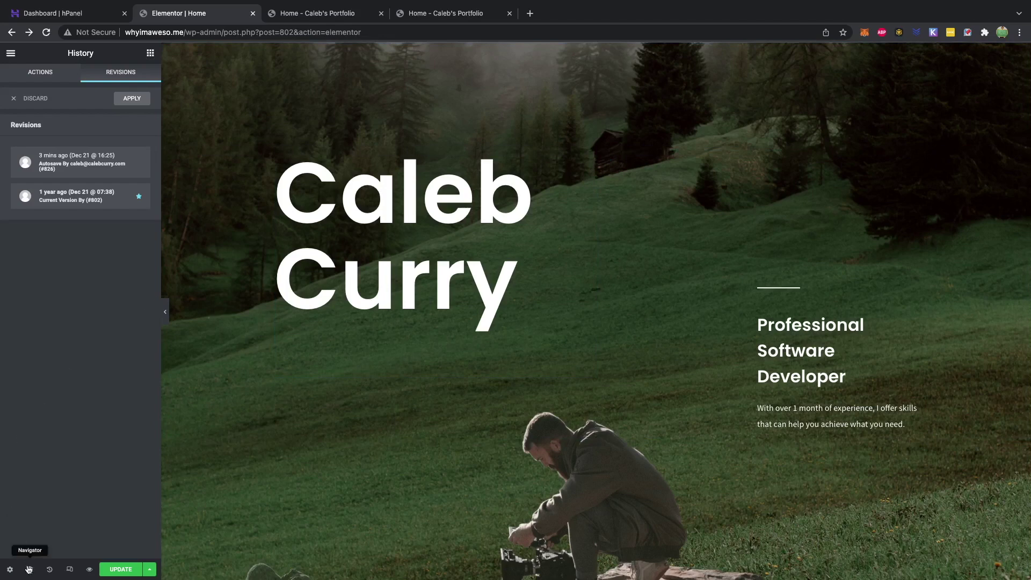
- Expand the page sections in the Navigator and select the hero photo of the man on the rock
{"action": "left_click", "coordinate": [29, 569]}
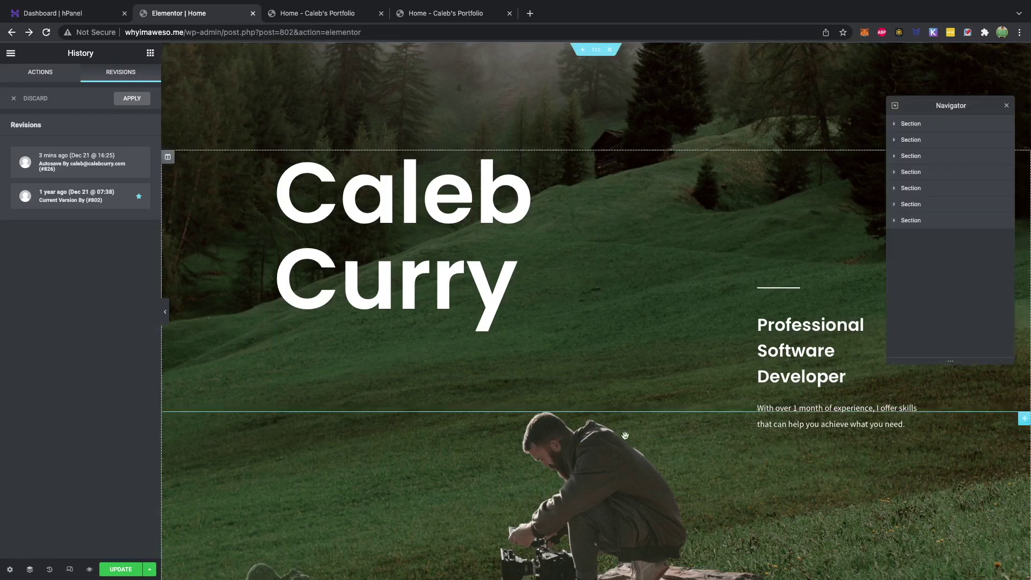
{"action": "left_click", "coordinate": [893, 139]}
{"action": "left_click", "coordinate": [903, 157]}
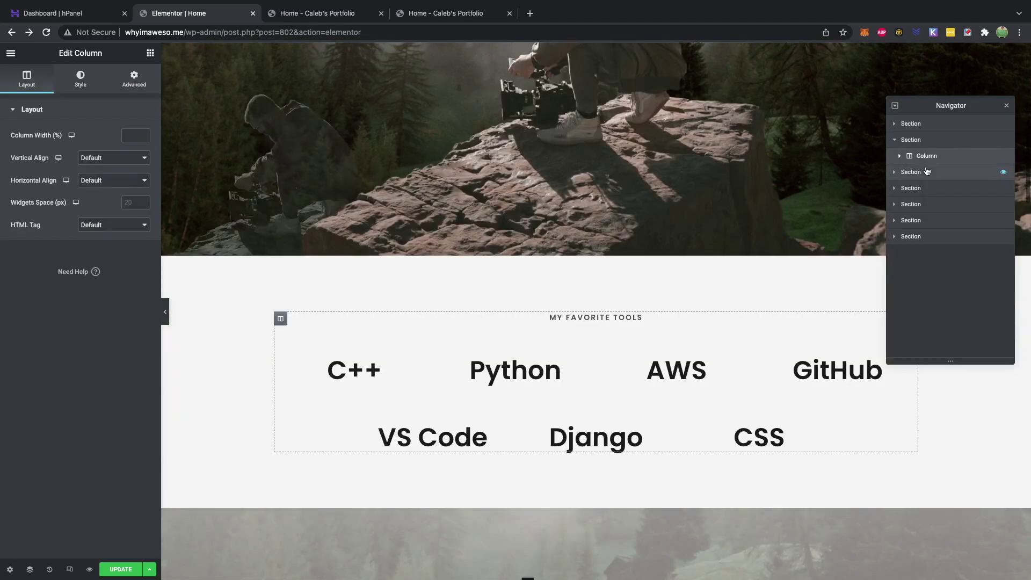
{"action": "left_click", "coordinate": [895, 171]}
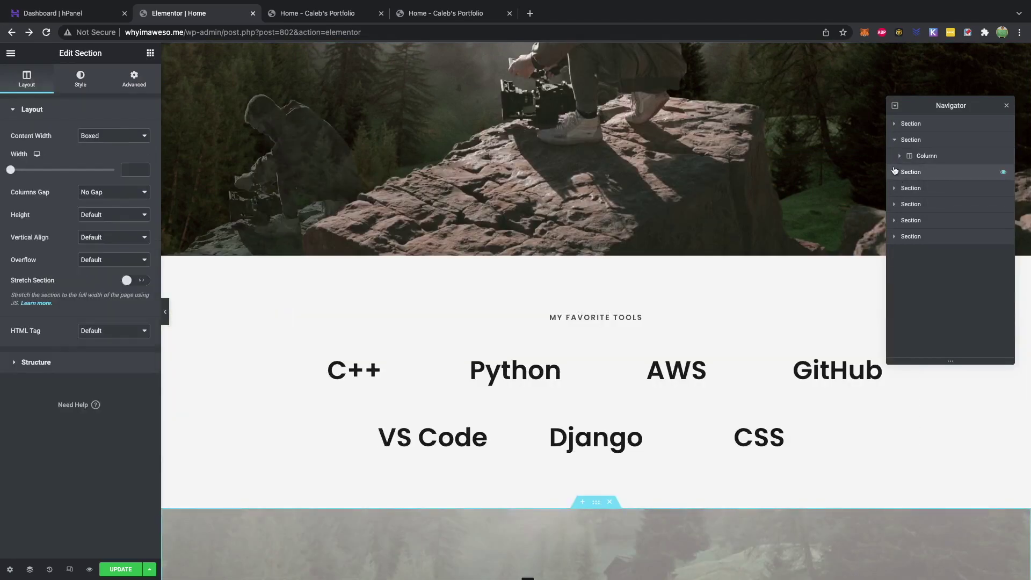
{"action": "left_click", "coordinate": [894, 171]}
{"action": "left_click", "coordinate": [931, 187]}
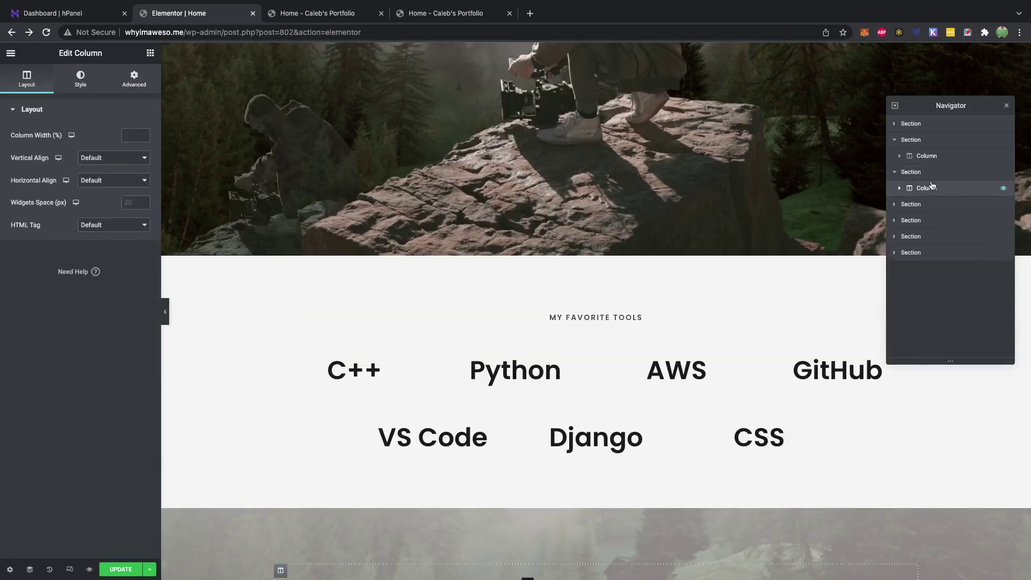
{"action": "left_click", "coordinate": [671, 183]}
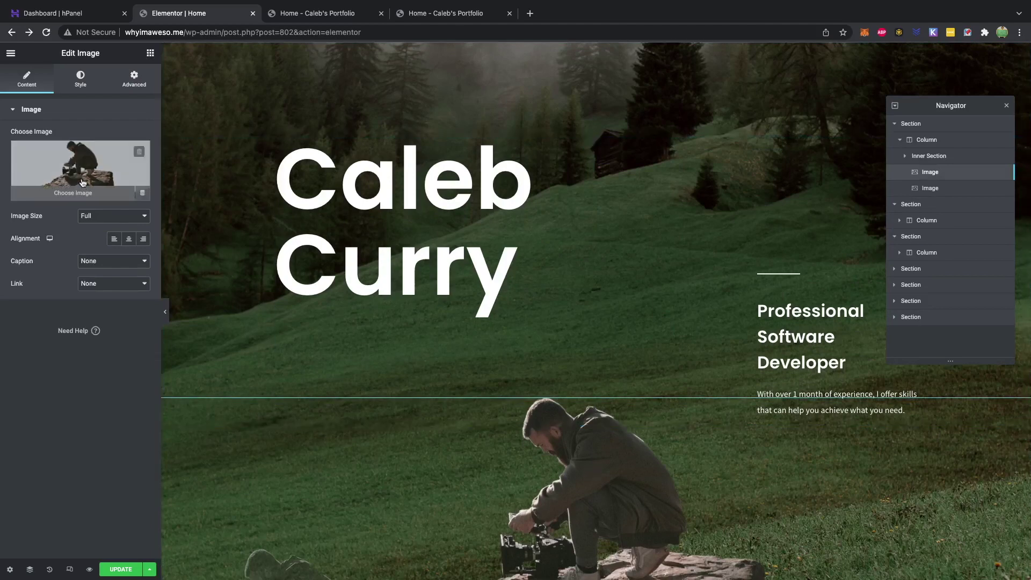
{"action": "scroll", "coordinate": [453, 413], "scroll_direction": "down", "scroll_amount": 4}
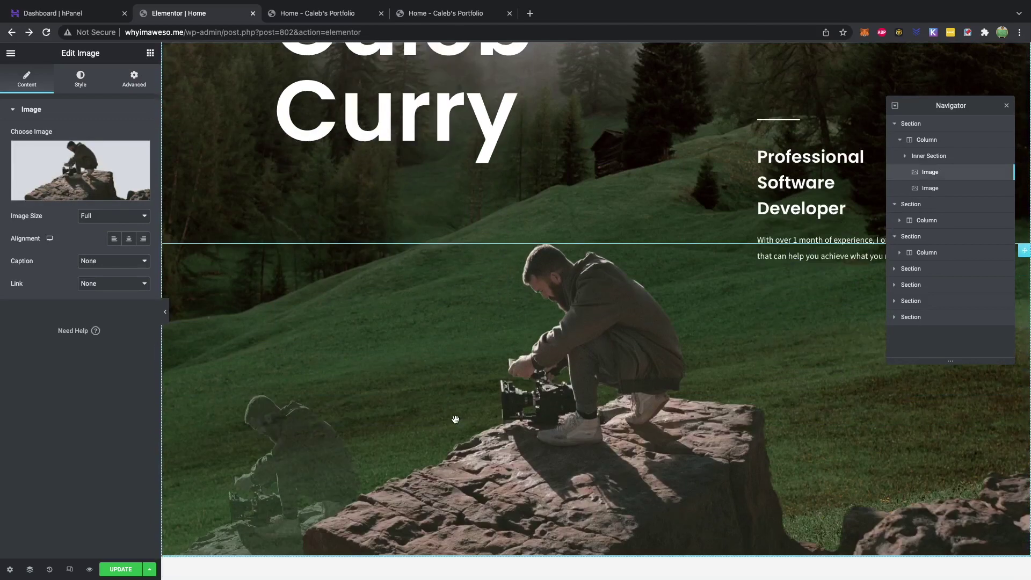
{"action": "scroll", "coordinate": [461, 427], "scroll_direction": "up", "scroll_amount": 4}
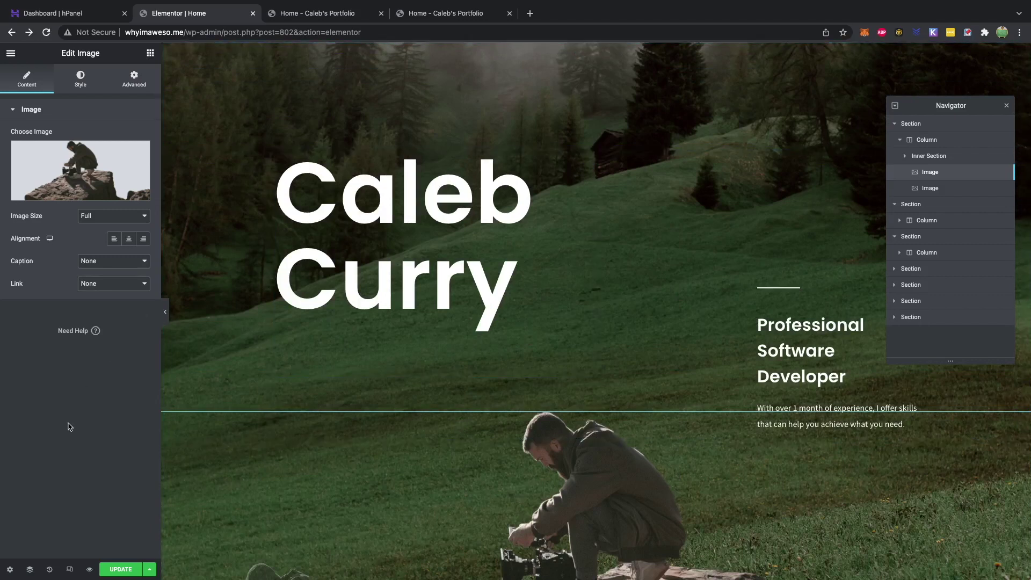
- Save the page with UPDATE, reload the live home page to check the new hero, and return to Elementor
{"action": "left_click", "coordinate": [118, 572]}
{"action": "left_click", "coordinate": [464, 14]}
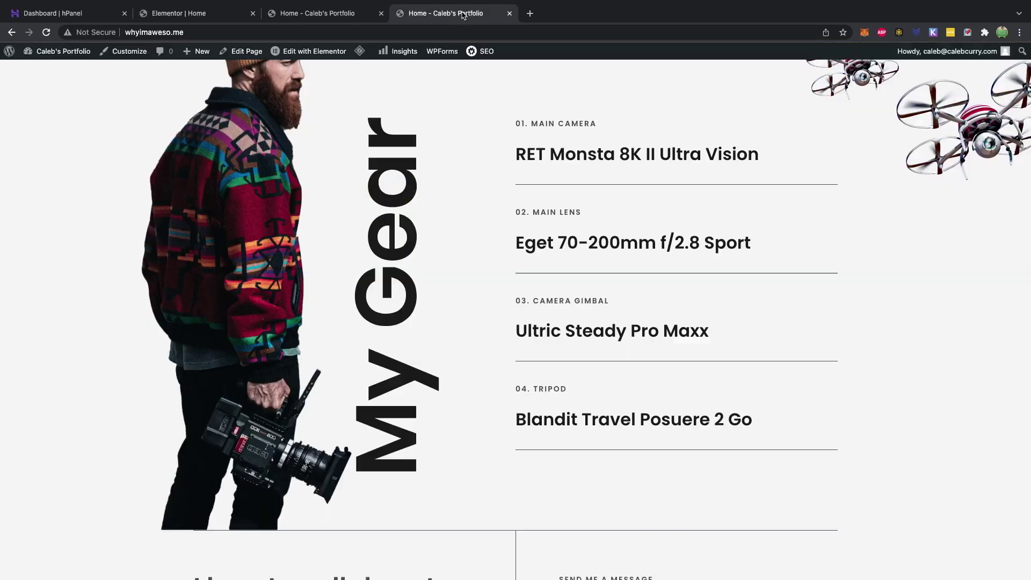
{"action": "left_click", "coordinate": [47, 33]}
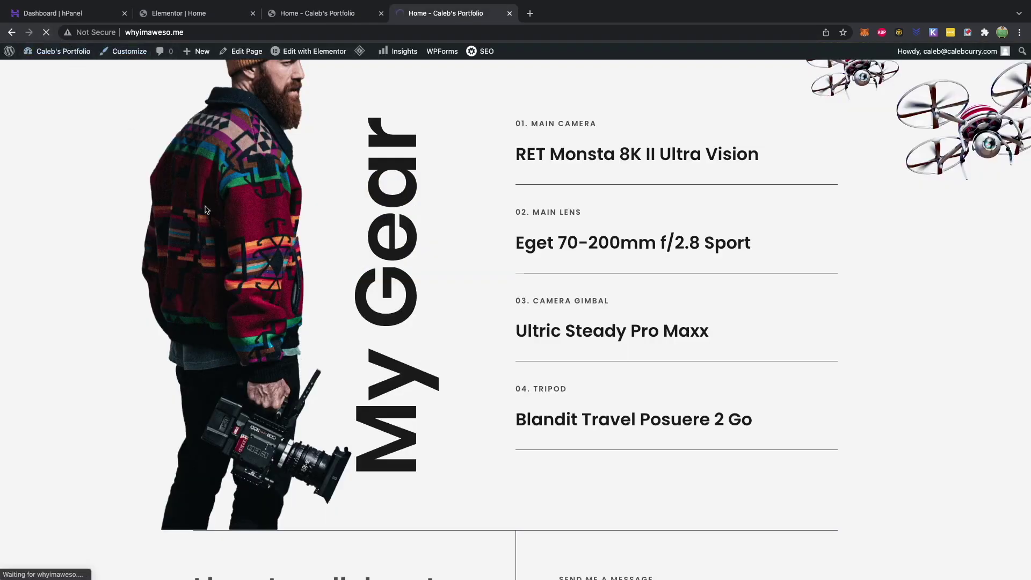
{"action": "scroll", "coordinate": [204, 210], "scroll_direction": "up", "scroll_amount": 20}
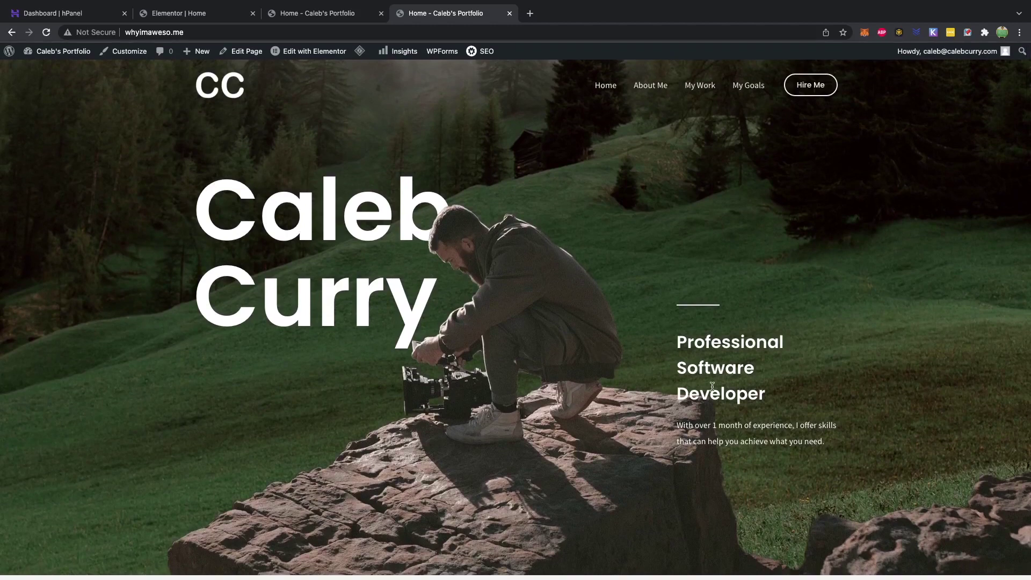
{"action": "key", "text": "super+2"}
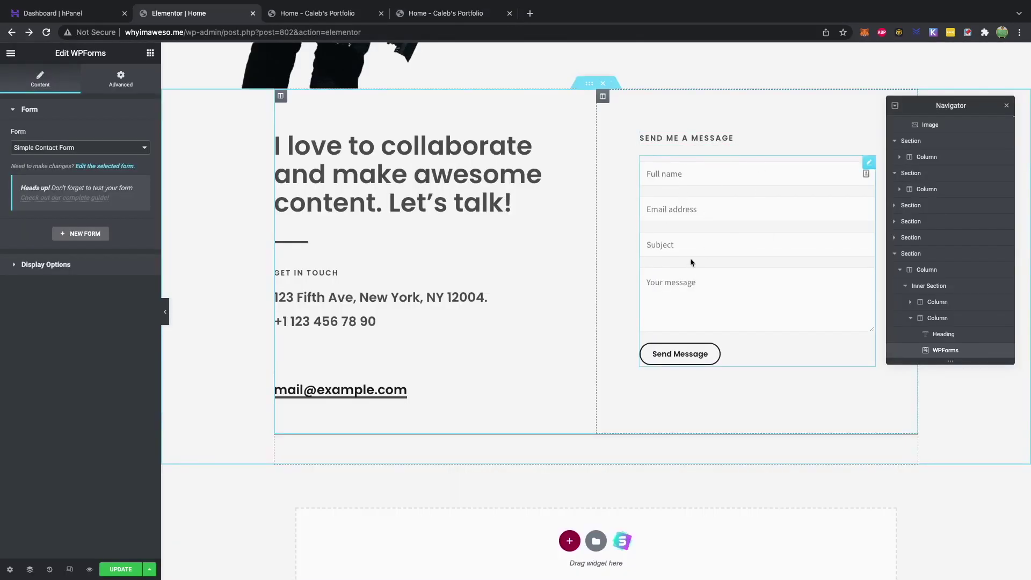
- Exit Elementor to the dashboard from its main menu, confirming Leave
{"action": "left_click", "coordinate": [10, 53]}
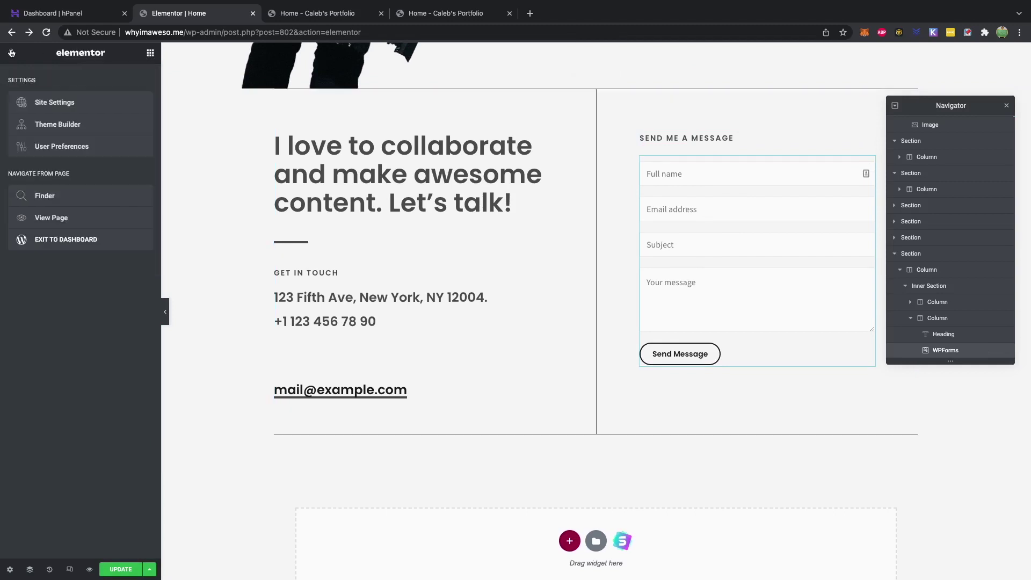
{"action": "left_click", "coordinate": [82, 245]}
{"action": "left_click", "coordinate": [550, 210]}
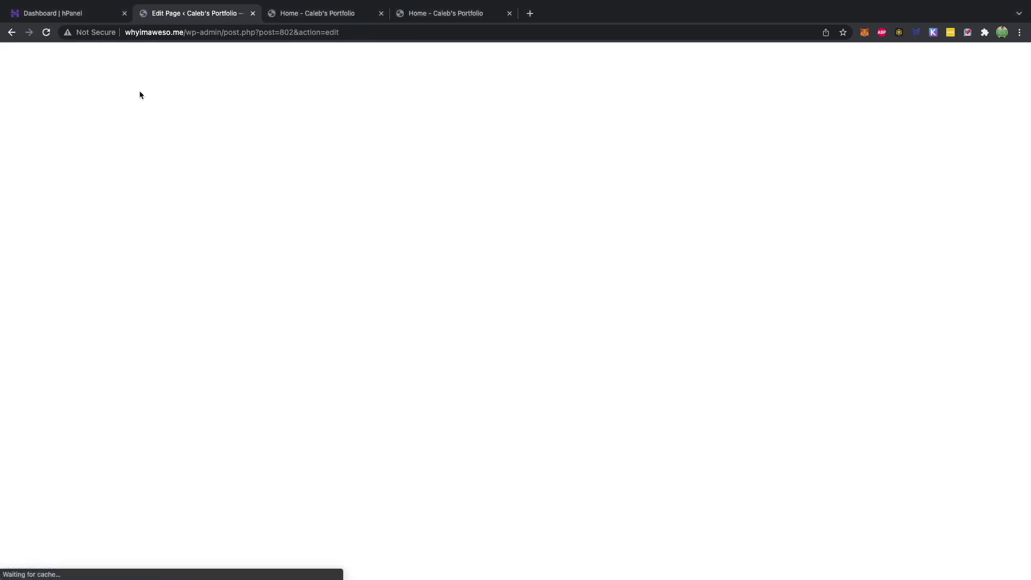
- Open Simple Contact Form from WPForms All Forms and select its Subject field
{"action": "mouse_move", "coordinate": [28, 278]}
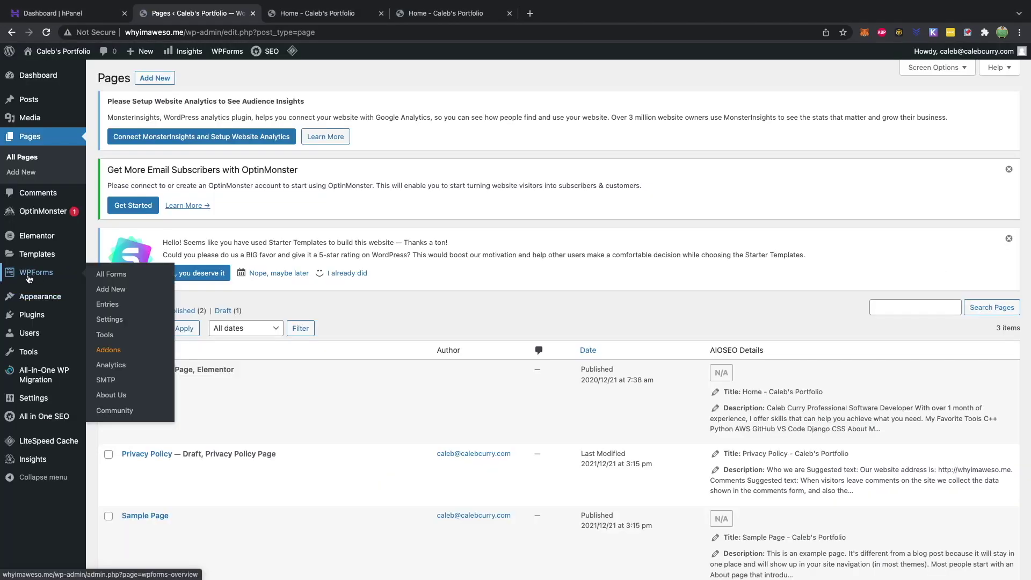
{"action": "left_click", "coordinate": [114, 276]}
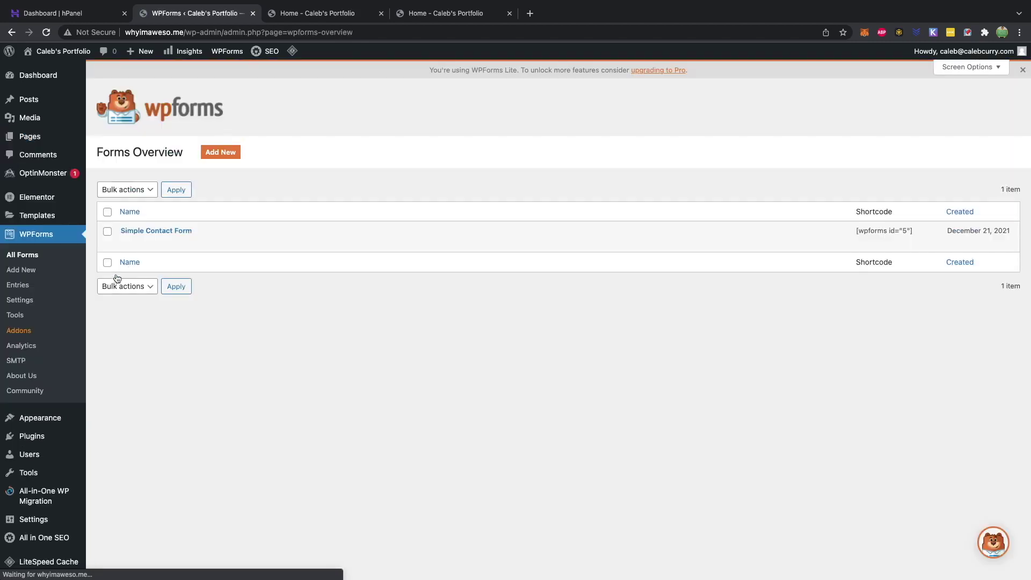
{"action": "left_click", "coordinate": [127, 243]}
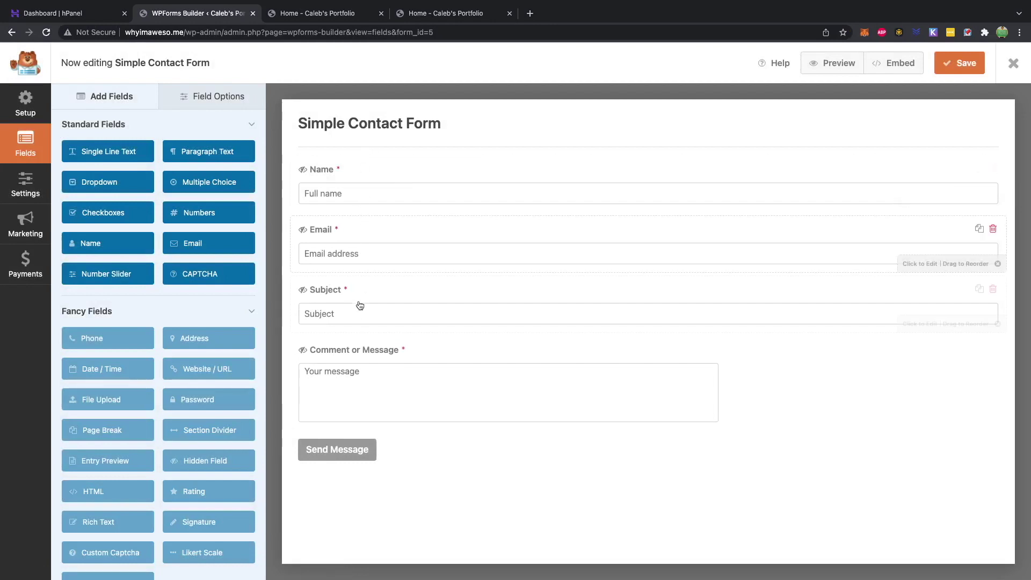
{"action": "left_click", "coordinate": [357, 320]}
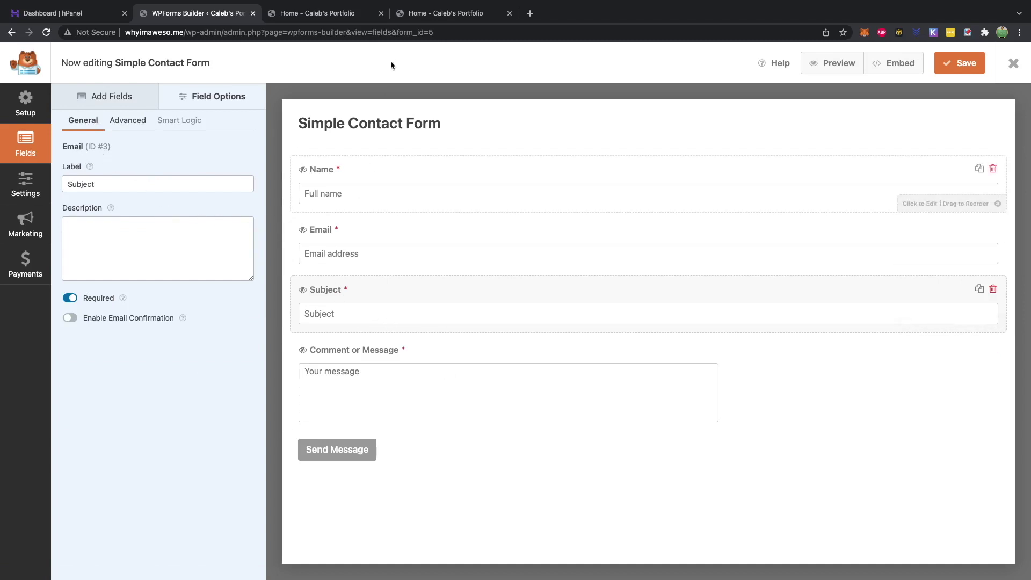
{"action": "left_click", "coordinate": [438, 13]}
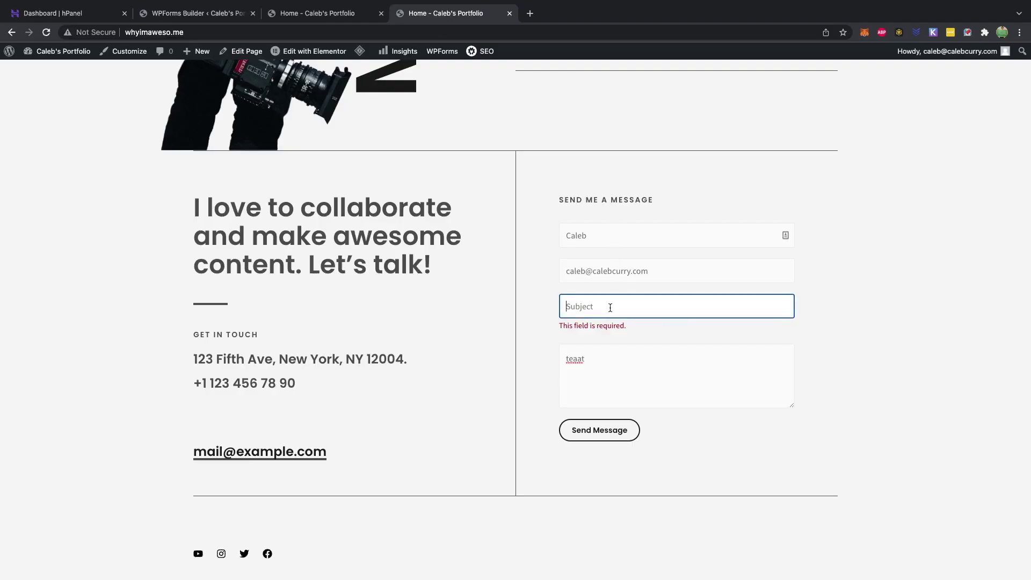
{"action": "type", "text": "we have a job"}
{"action": "left_click", "coordinate": [200, 14]}
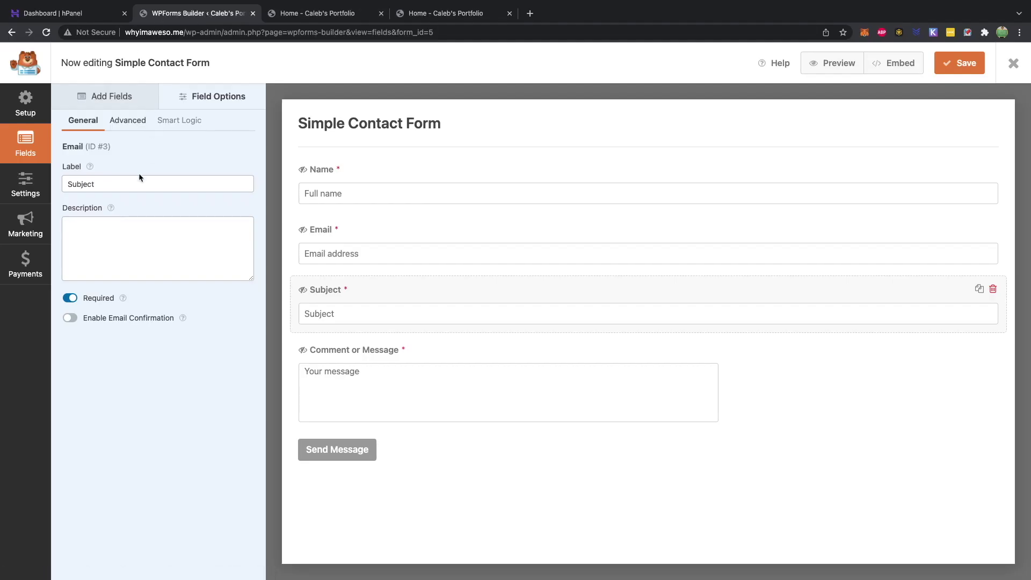
- Add a Single Line Text field under Email, label it Subject, and make it required
{"action": "left_click", "coordinate": [116, 97]}
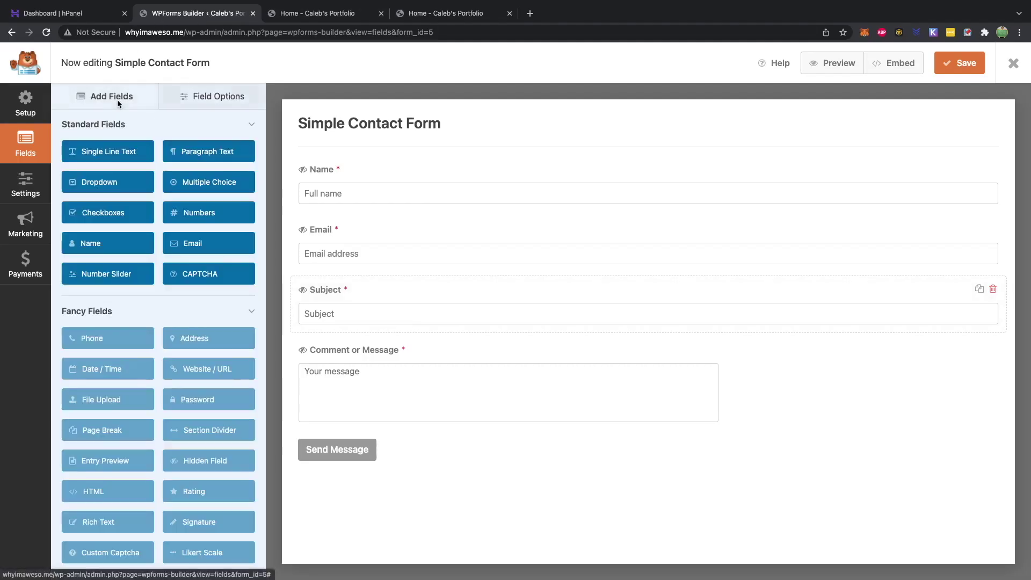
{"action": "left_click", "coordinate": [110, 152]}
{"action": "left_click", "coordinate": [110, 151]}
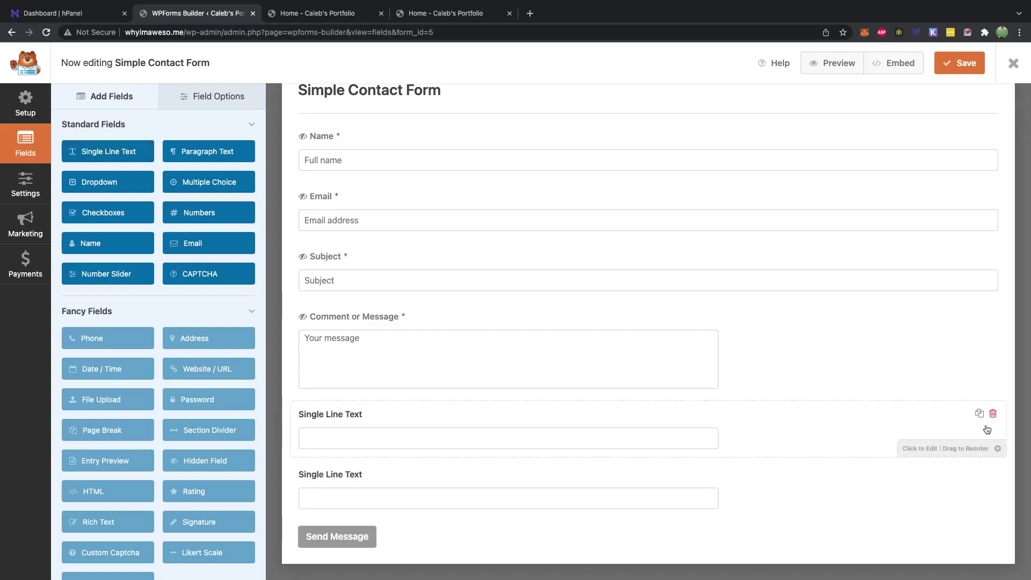
{"action": "left_click", "coordinate": [993, 413]}
{"action": "left_click", "coordinate": [465, 346]}
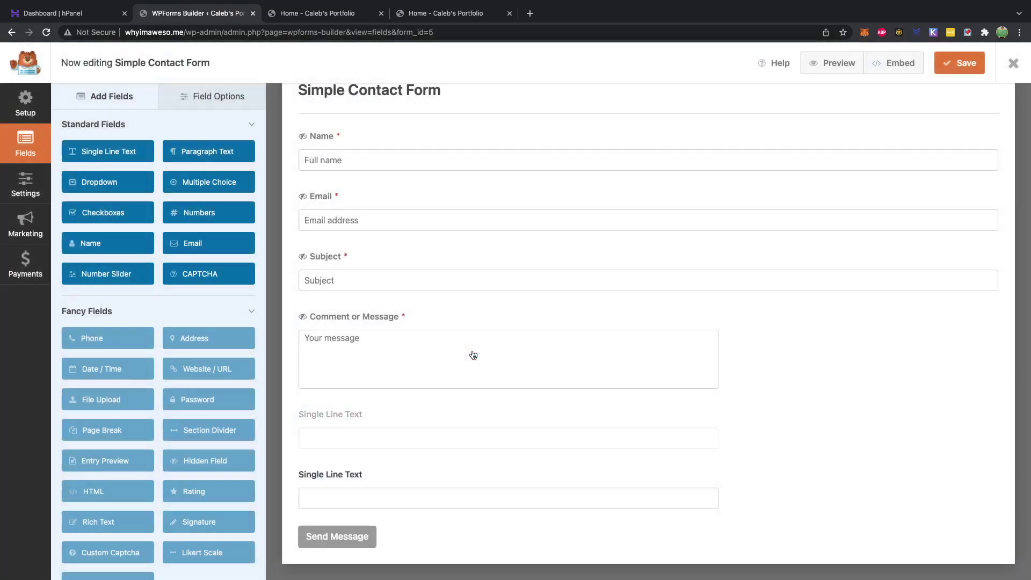
{"action": "left_click_drag", "start_coordinate": [295, 460], "coordinate": [304, 294]}
{"action": "left_click", "coordinate": [360, 291]}
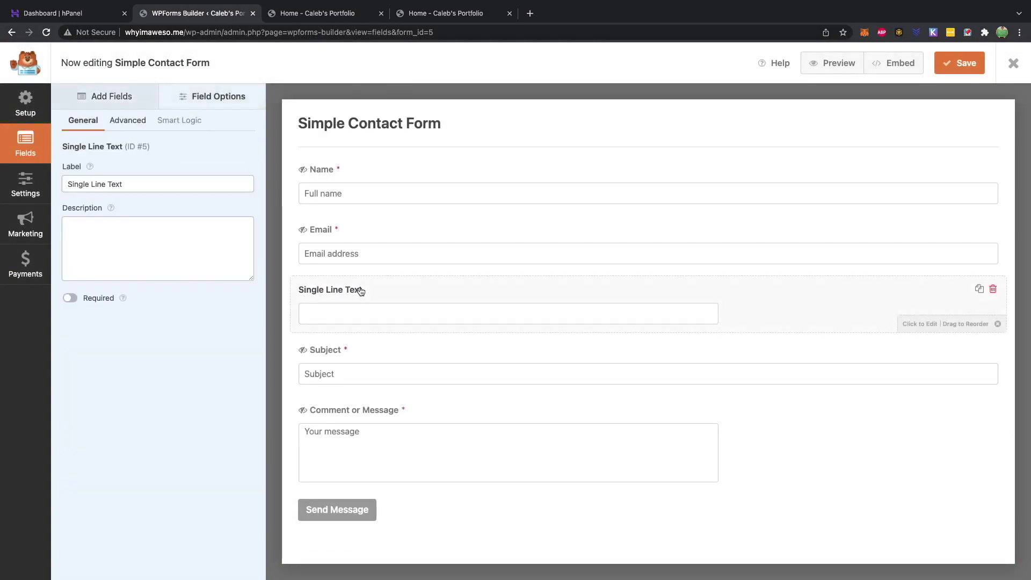
{"action": "left_click_drag", "start_coordinate": [123, 184], "coordinate": [53, 184]}
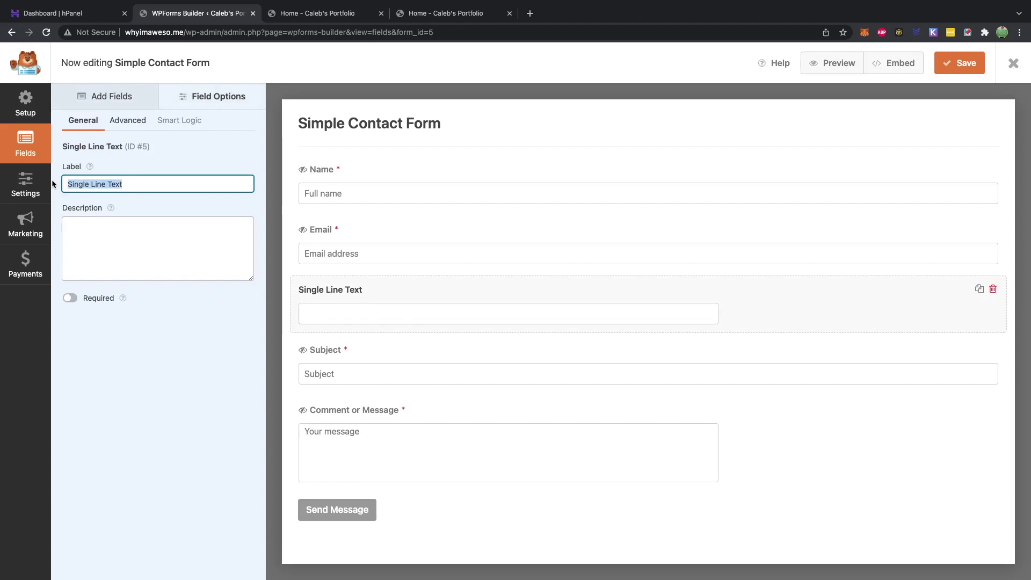
{"action": "type", "text": "Subject"}
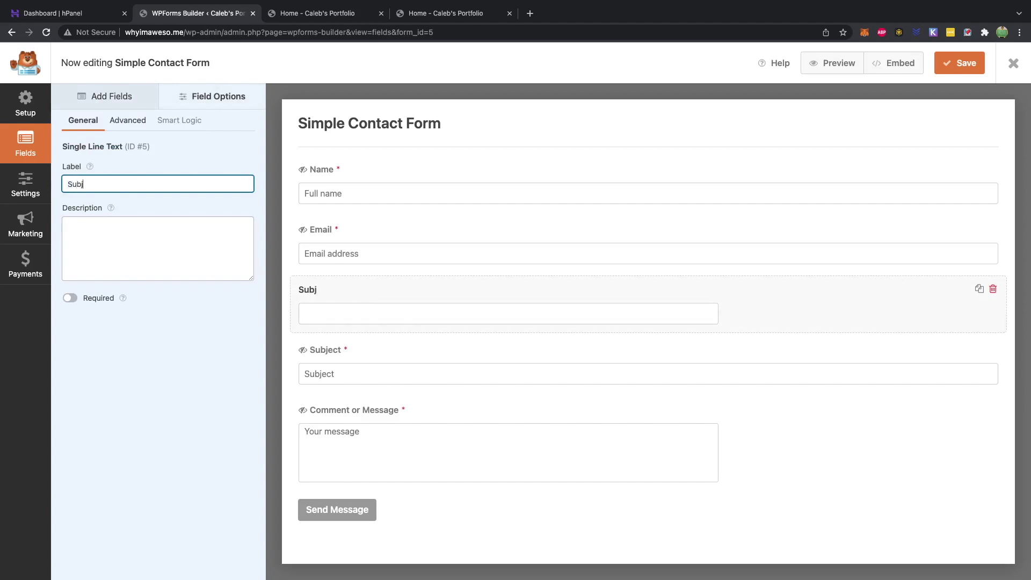
{"action": "left_click", "coordinate": [71, 303]}
- Delete the old email-type Subject field and save the form
{"action": "left_click", "coordinate": [355, 350]}
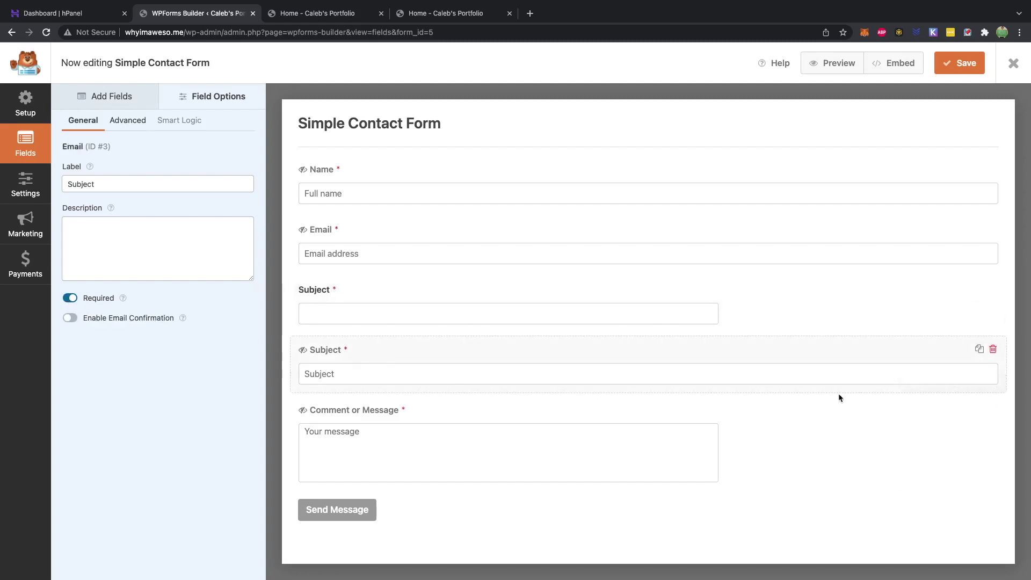
{"action": "left_click", "coordinate": [993, 349]}
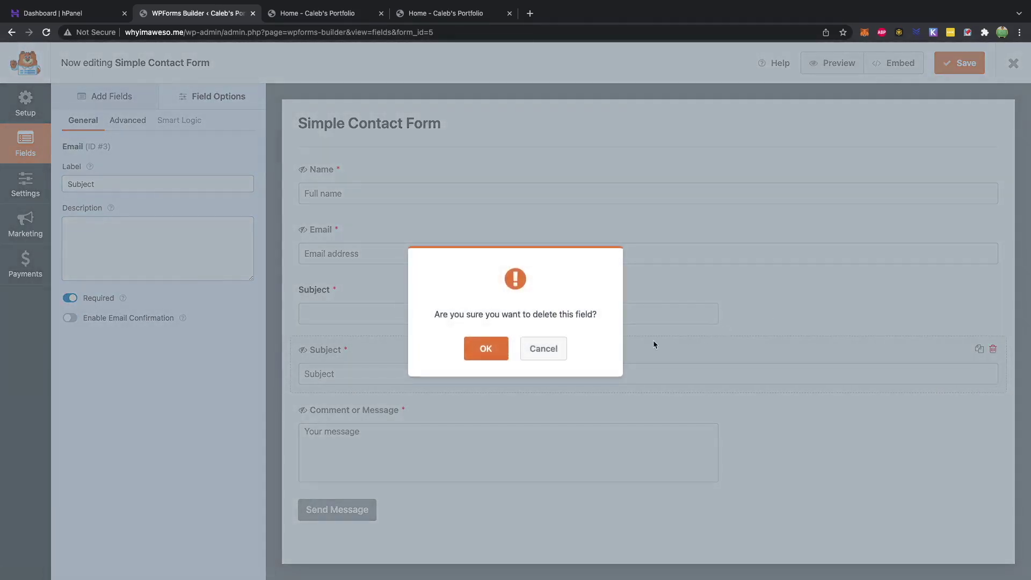
{"action": "left_click", "coordinate": [485, 348]}
{"action": "key", "text": "super+s"}
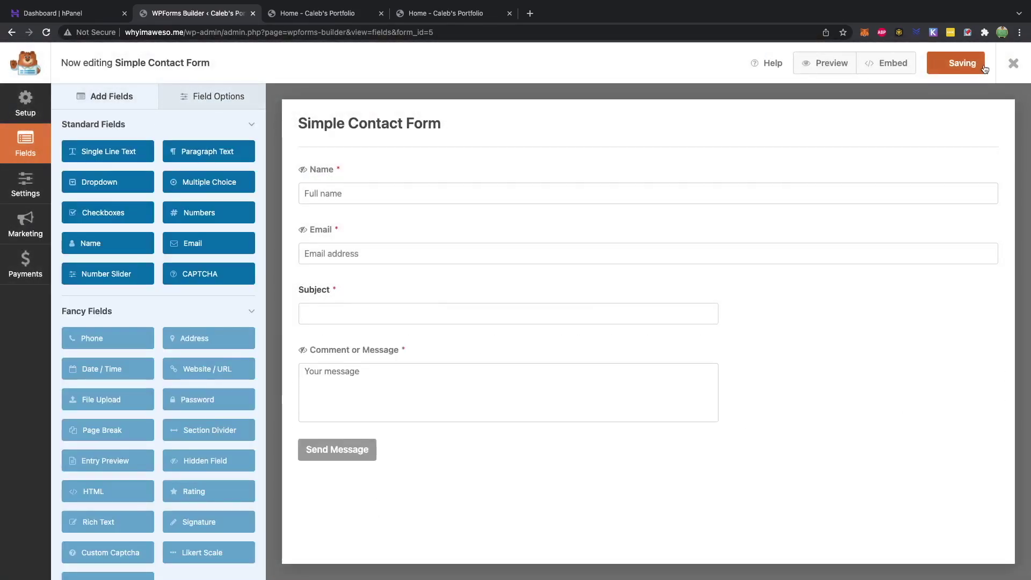
- Give the Subject field the placeholder 'Subject' and a hidden label, checking the live form, then save
{"action": "left_click", "coordinate": [373, 299]}
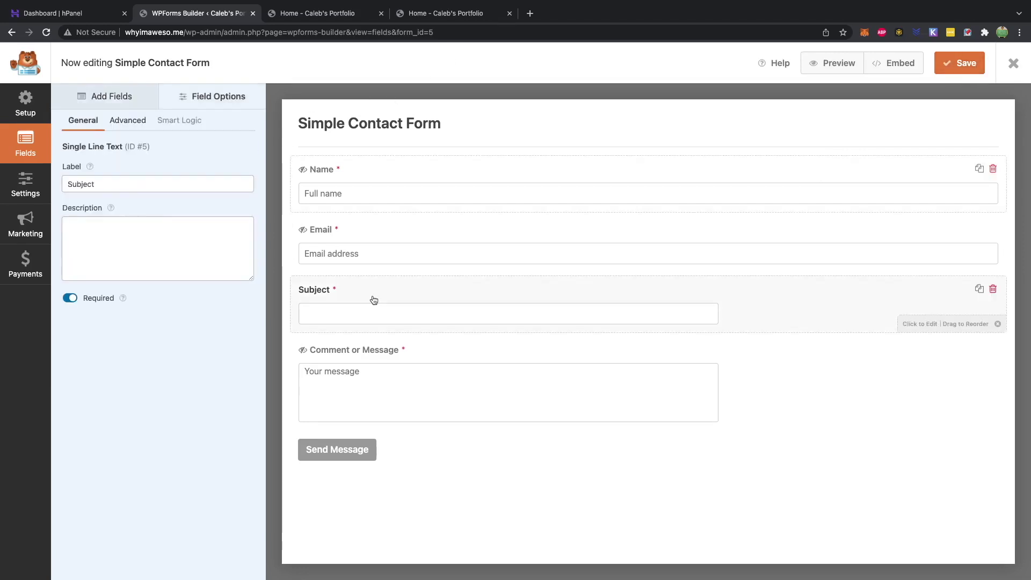
{"action": "left_click", "coordinate": [119, 122]}
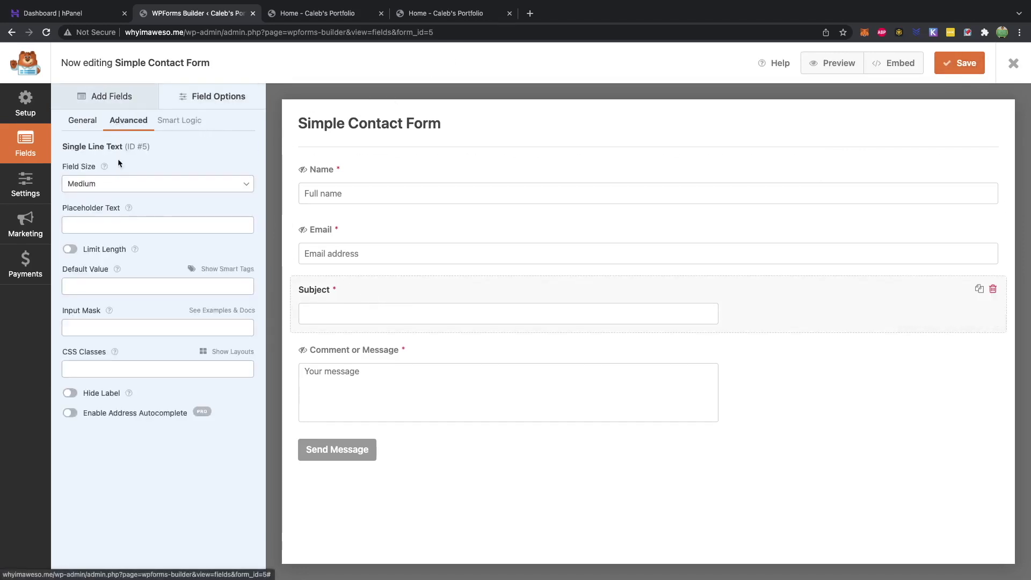
{"action": "left_click", "coordinate": [110, 222]}
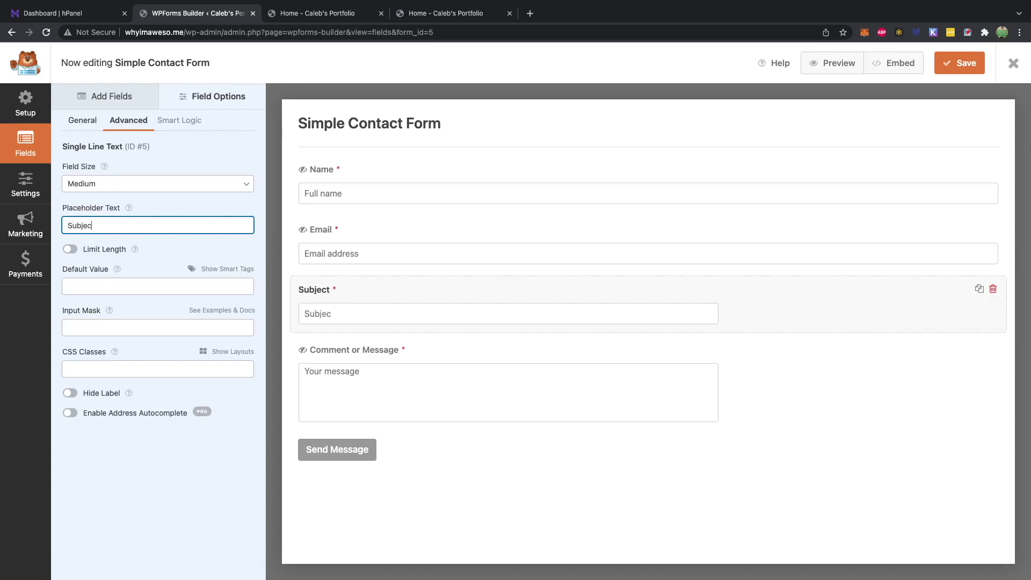
{"action": "left_click", "coordinate": [456, 14]}
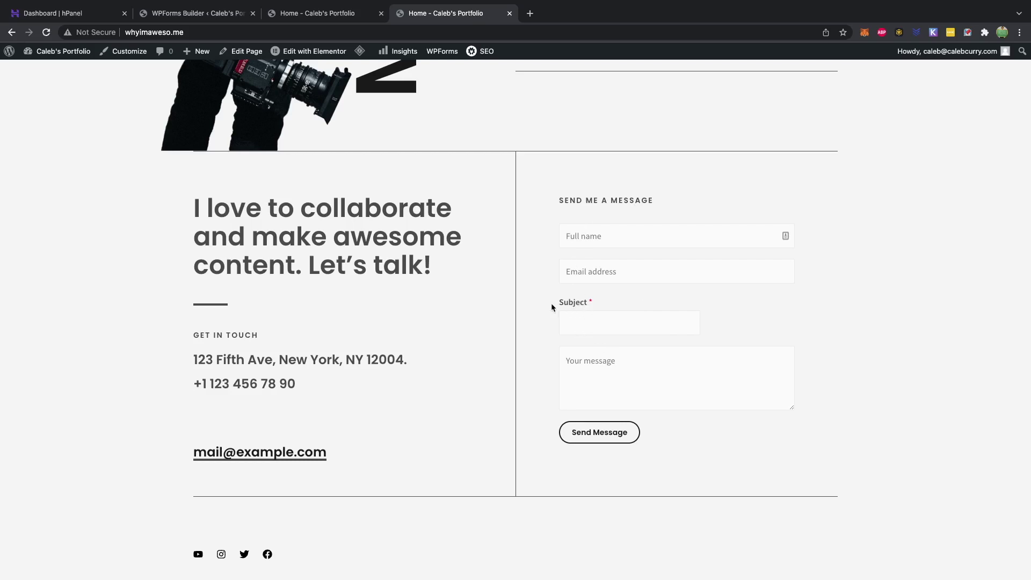
{"action": "left_click", "coordinate": [593, 324]}
{"action": "left_click", "coordinate": [71, 393]}
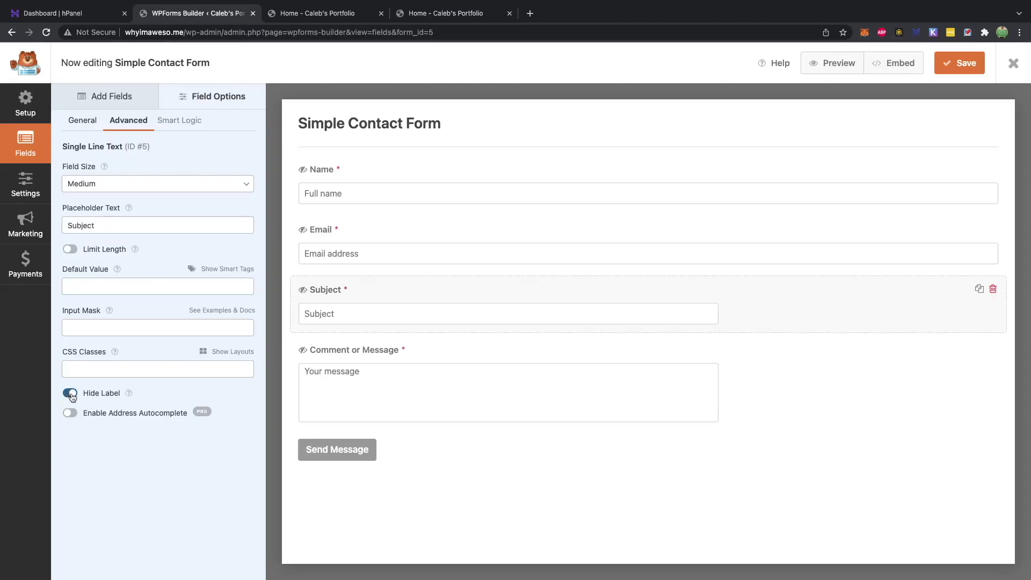
{"action": "key", "text": "ctrl+s"}
- Reload the live site, fill in the contact form, and send a test message
{"action": "left_click", "coordinate": [433, 15]}
{"action": "left_click", "coordinate": [47, 33]}
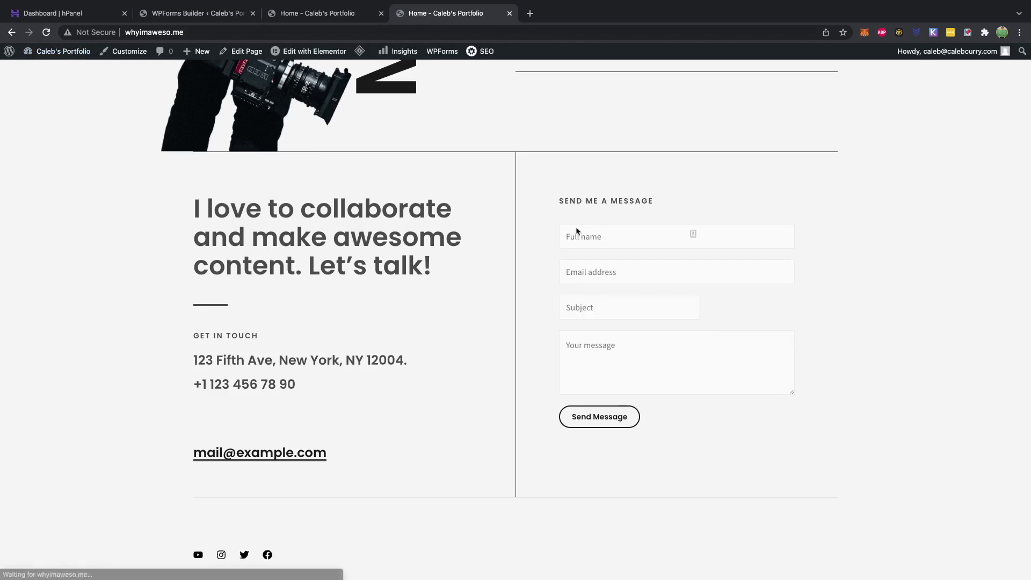
{"action": "left_click", "coordinate": [597, 232]}
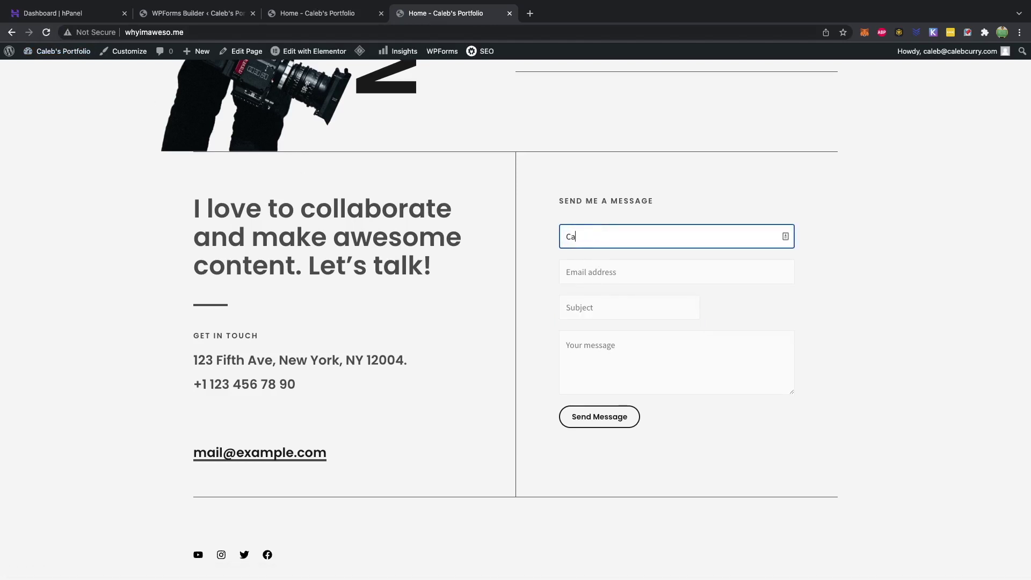
{"action": "type", "text": "Ca"}
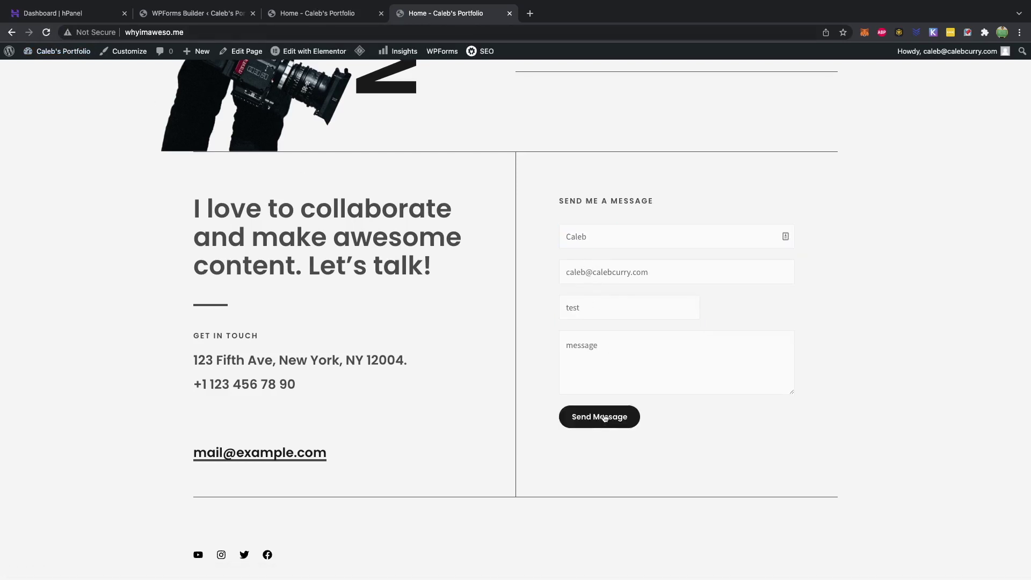
{"action": "left_click", "coordinate": [604, 418]}
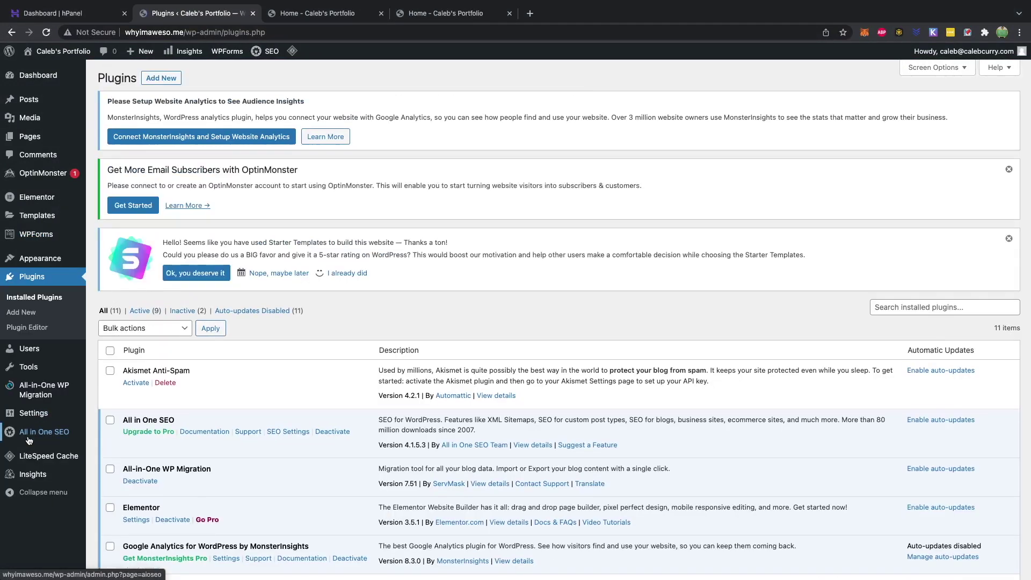
- Scroll down through the Installed Plugins page
{"action": "scroll", "coordinate": [403, 324], "scroll_direction": "down", "scroll_amount": 5}
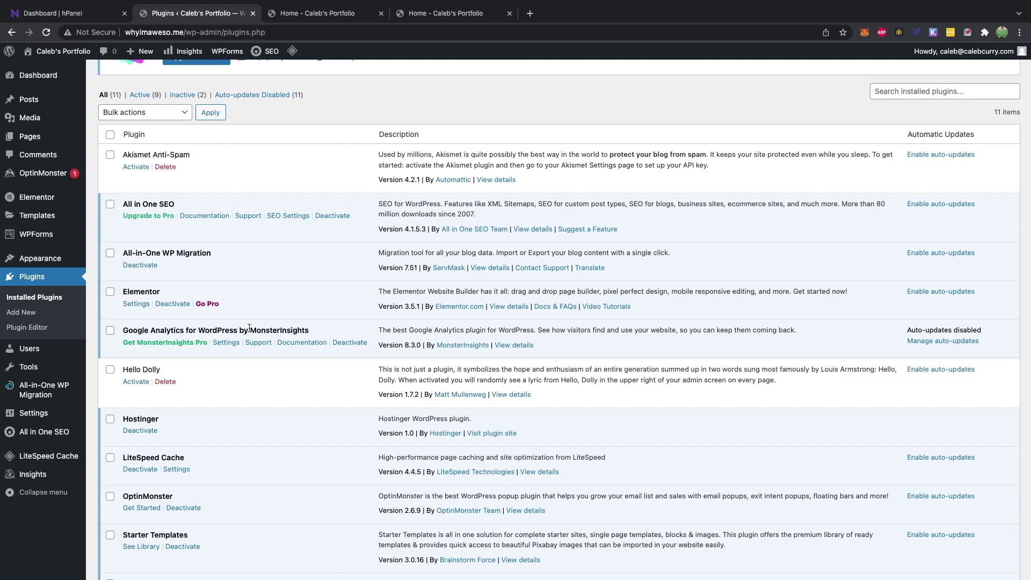
{"action": "scroll", "coordinate": [312, 442], "scroll_direction": "down", "scroll_amount": 3}
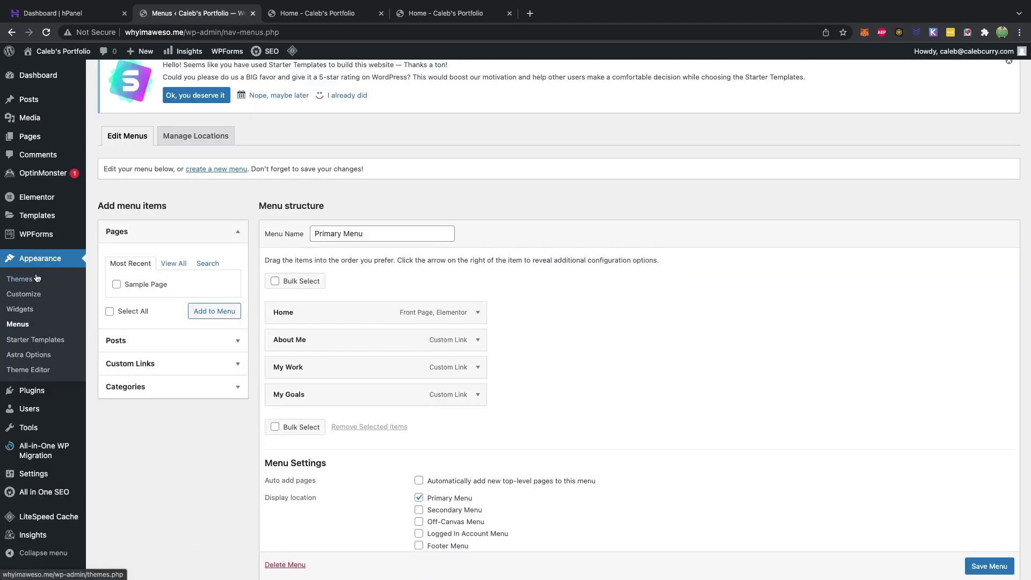
- Add the Uncategorized category to the Primary Menu and save the menu
{"action": "left_click", "coordinate": [141, 339]}
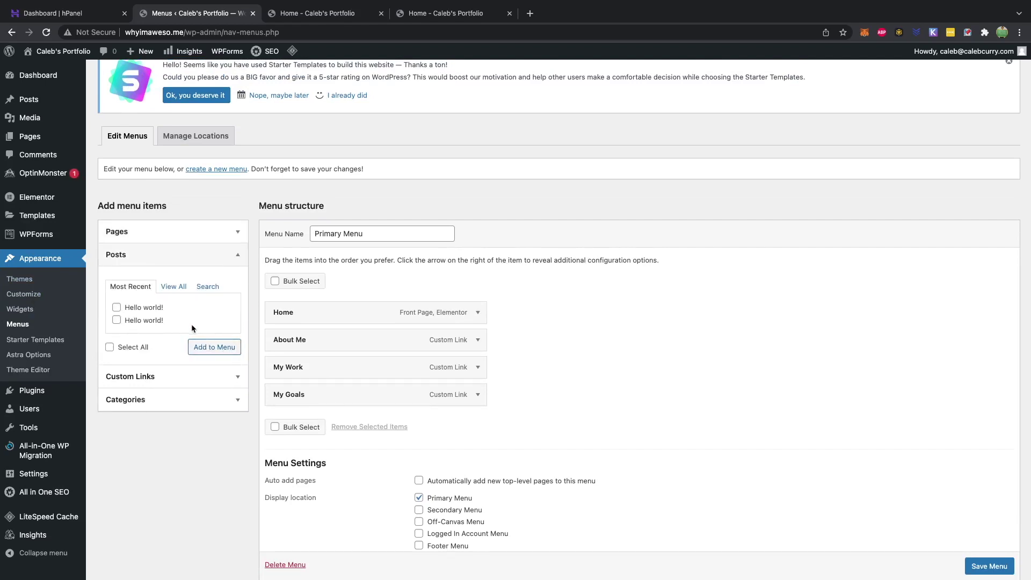
{"action": "left_click", "coordinate": [150, 399]}
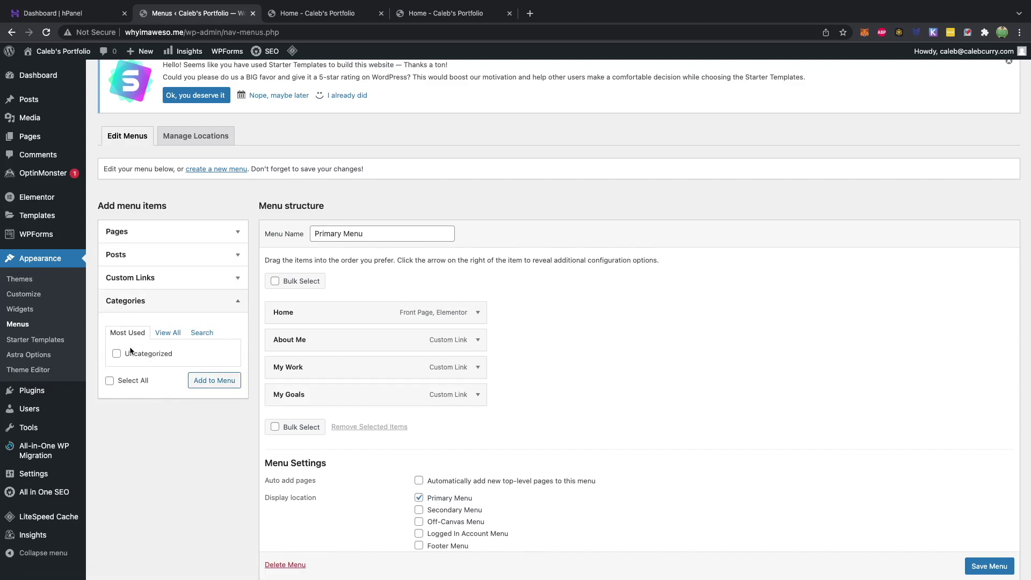
{"action": "left_click", "coordinate": [154, 359]}
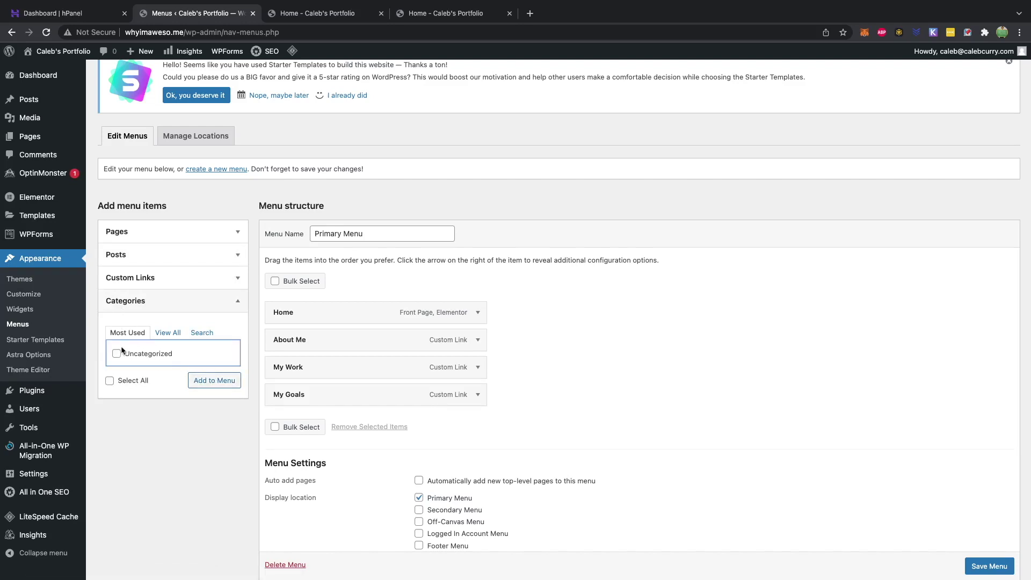
{"action": "left_click", "coordinate": [116, 353]}
{"action": "left_click", "coordinate": [215, 381]}
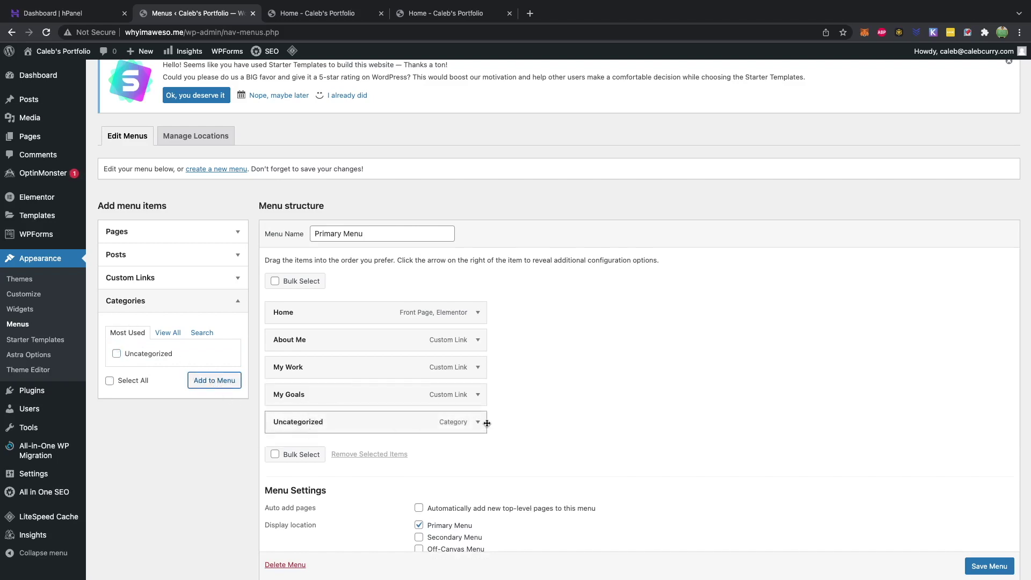
{"action": "scroll", "coordinate": [752, 483], "scroll_direction": "down", "scroll_amount": 2}
{"action": "left_click", "coordinate": [986, 538]}
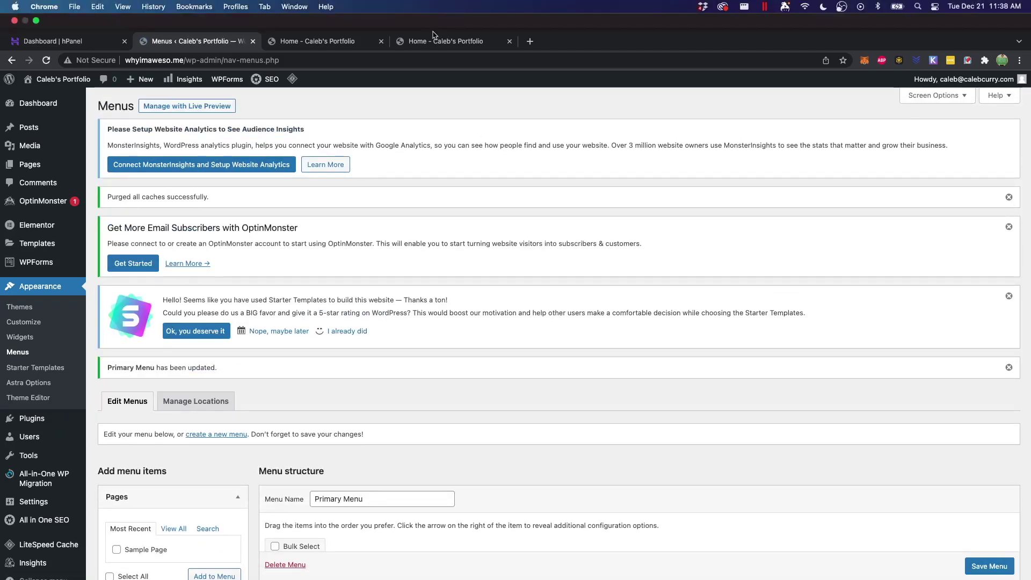
- Reload the live home page and open the new Uncategorized menu item to check it
{"action": "left_click", "coordinate": [432, 37]}
{"action": "key", "text": "super+r"}
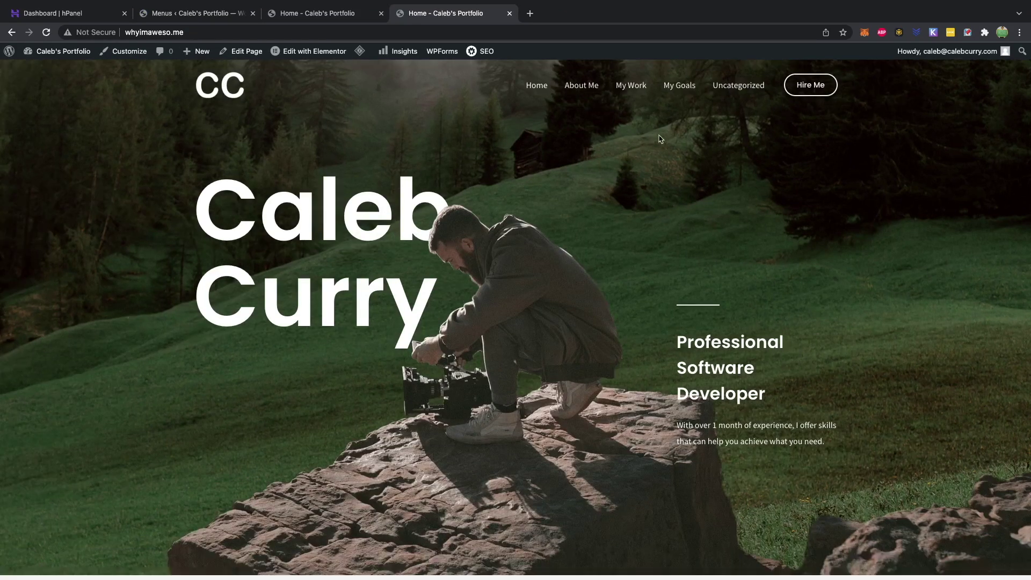
{"action": "left_click", "coordinate": [726, 91]}
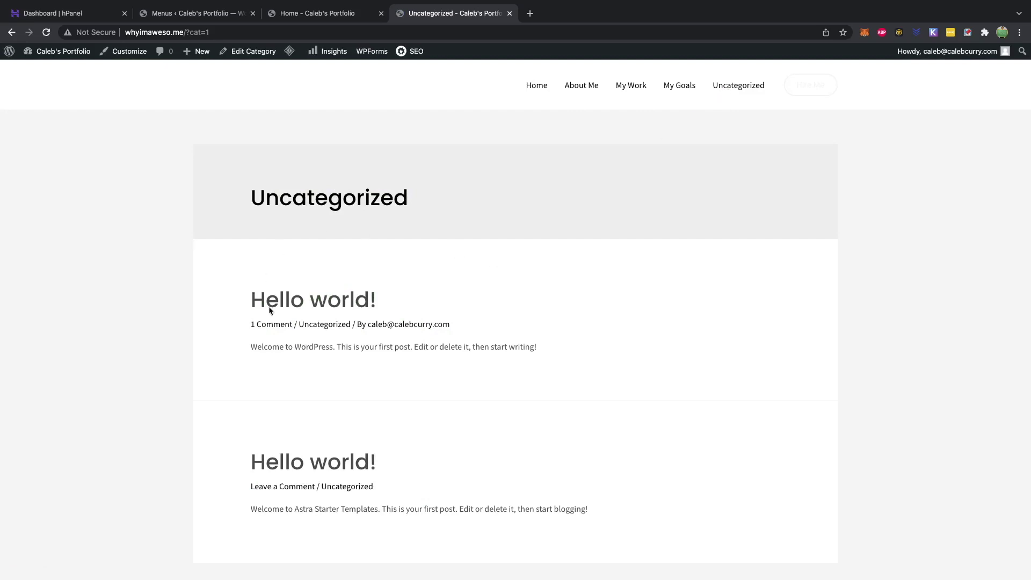
{"action": "scroll", "coordinate": [330, 432], "scroll_direction": "down", "scroll_amount": 3}
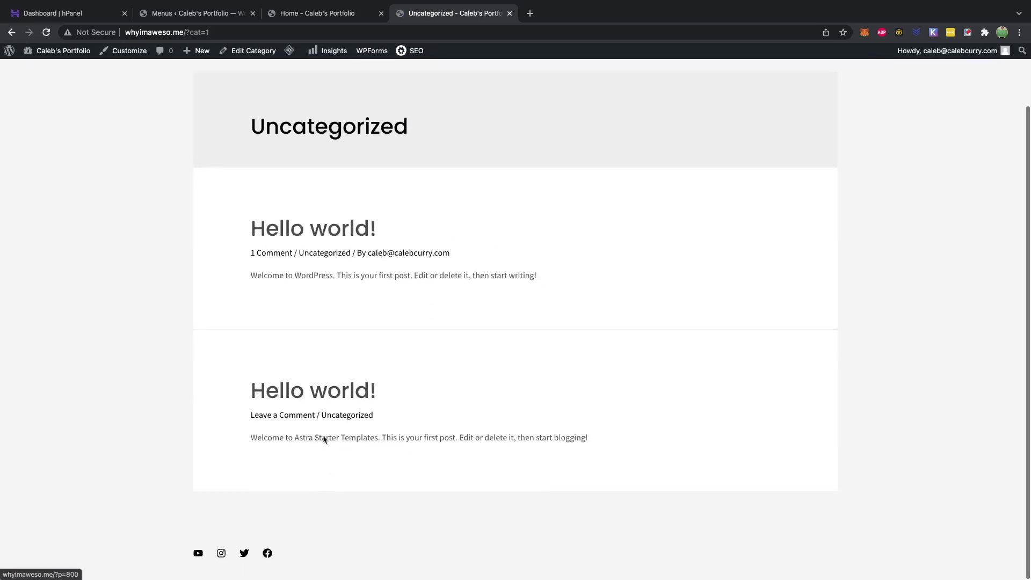
{"action": "scroll", "coordinate": [329, 408], "scroll_direction": "up", "scroll_amount": 3}
- Rename the Uncategorized menu item's navigation label to 'Coding Blogs' and save the menu
{"action": "key", "text": "super+2"}
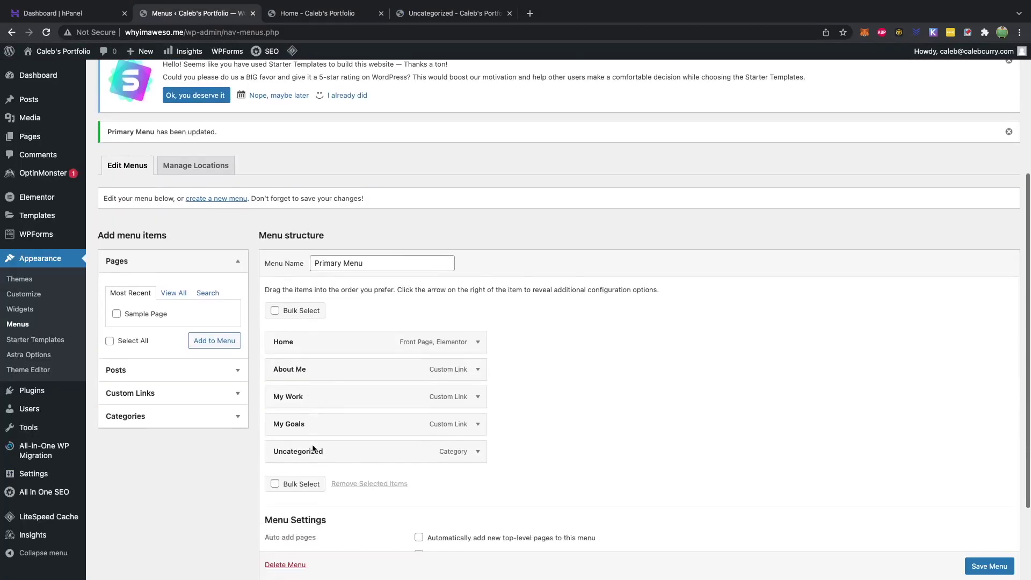
{"action": "scroll", "coordinate": [311, 411], "scroll_direction": "down", "scroll_amount": 2}
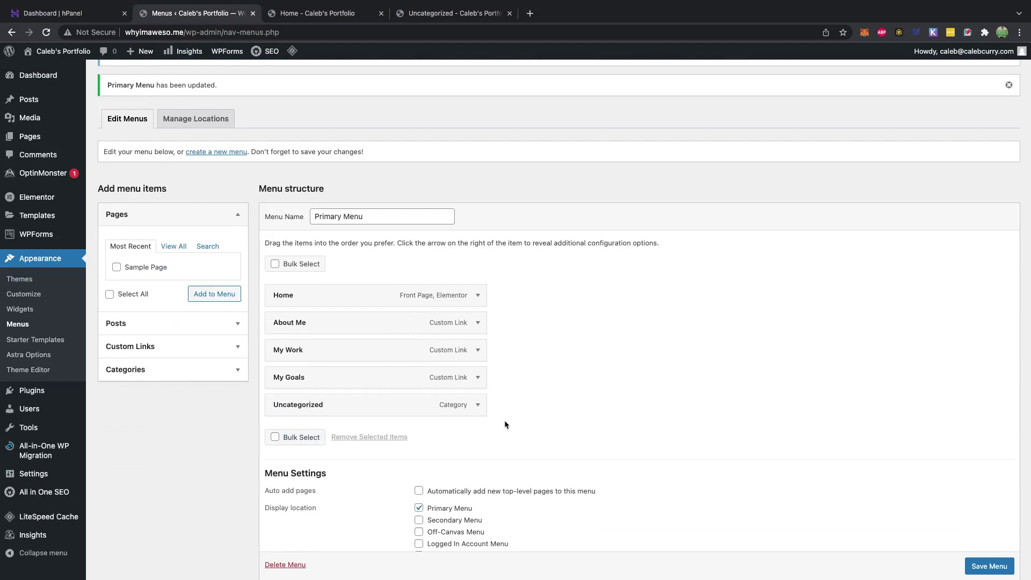
{"action": "left_click", "coordinate": [478, 404]}
{"action": "double_click", "coordinate": [322, 441]}
{"action": "type", "text": "Coding Blogs"}
{"action": "left_click", "coordinate": [594, 451]}
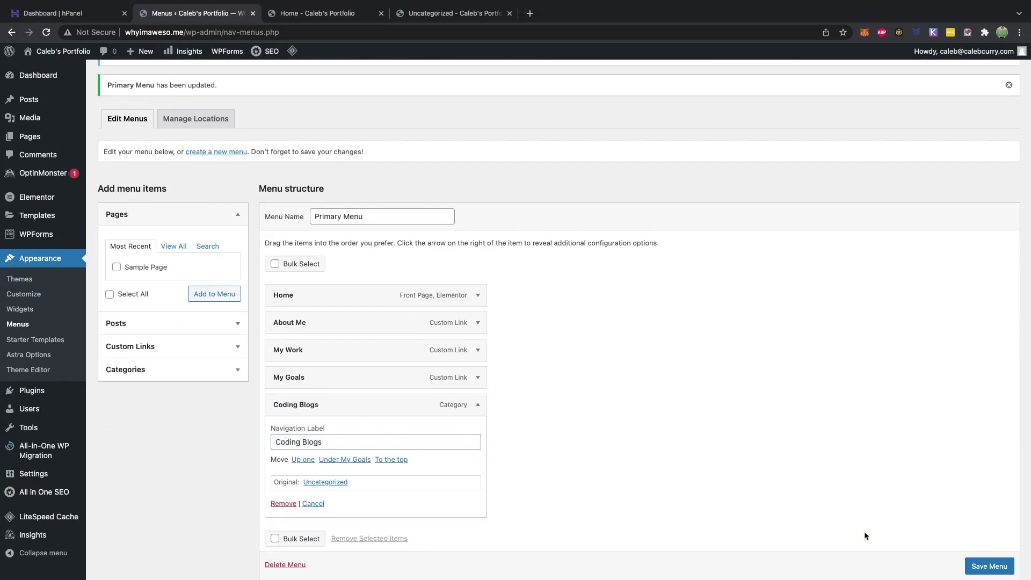
{"action": "left_click", "coordinate": [1001, 565]}
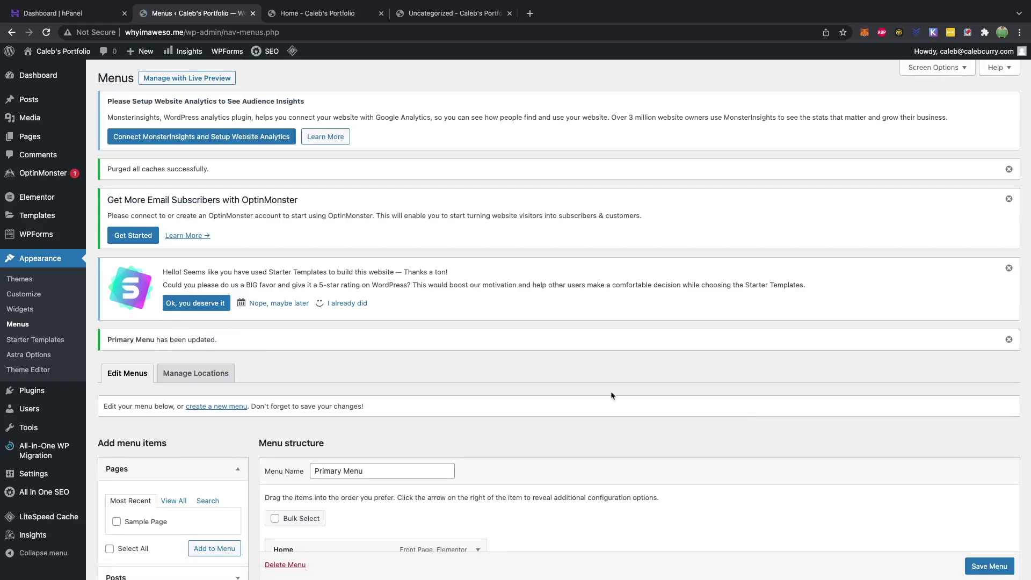
{"action": "scroll", "coordinate": [572, 403], "scroll_direction": "down", "scroll_amount": 2}
- Open the first 'Hello world!' post from All Posts in the block editor
{"action": "left_click", "coordinate": [30, 99]}
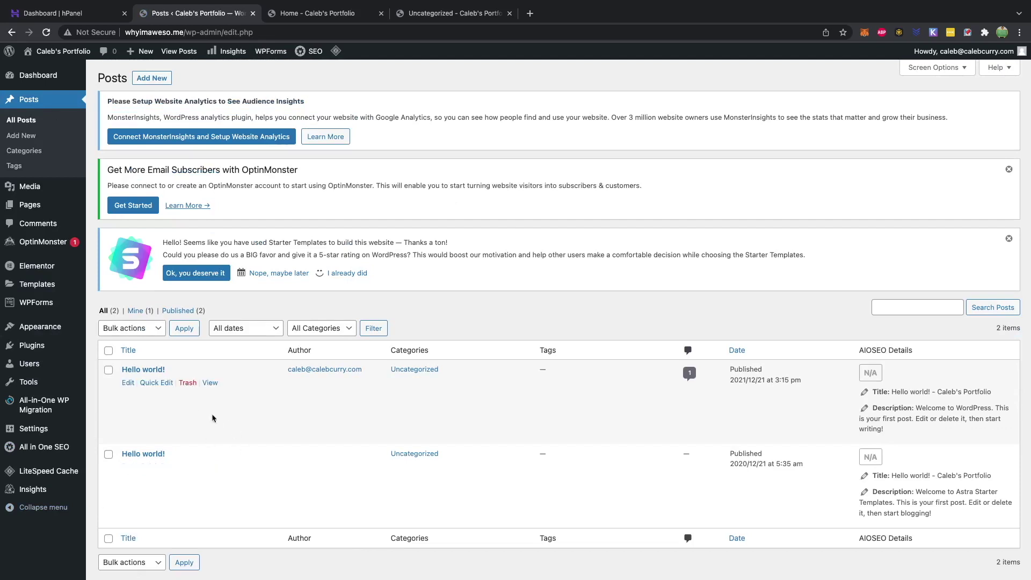
{"action": "left_click", "coordinate": [127, 383]}
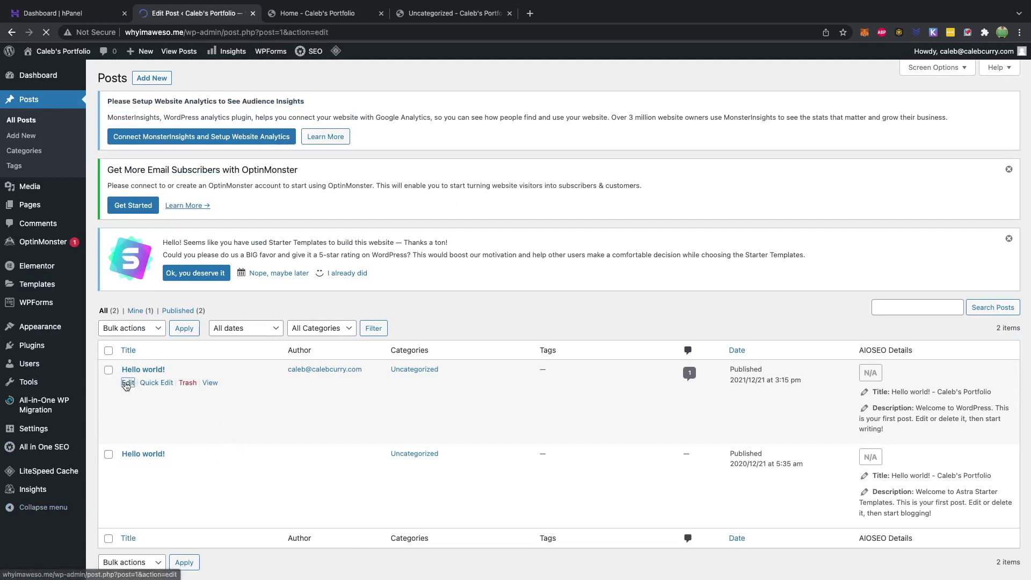
{"action": "scroll", "coordinate": [333, 250], "scroll_direction": "down", "scroll_amount": 3}
{"action": "scroll", "coordinate": [299, 185], "scroll_direction": "up", "scroll_amount": 3}
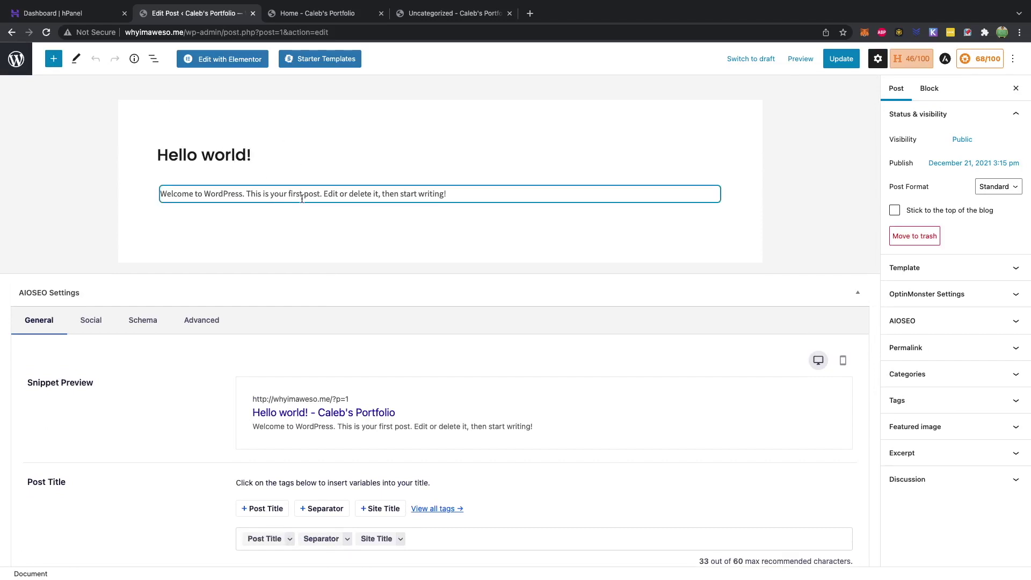
- Insert a Code block with print("Hello world") below the paragraph, followed by a 'Very cool' paragraph
{"action": "left_click", "coordinate": [465, 194]}
{"action": "key", "text": "Return"}
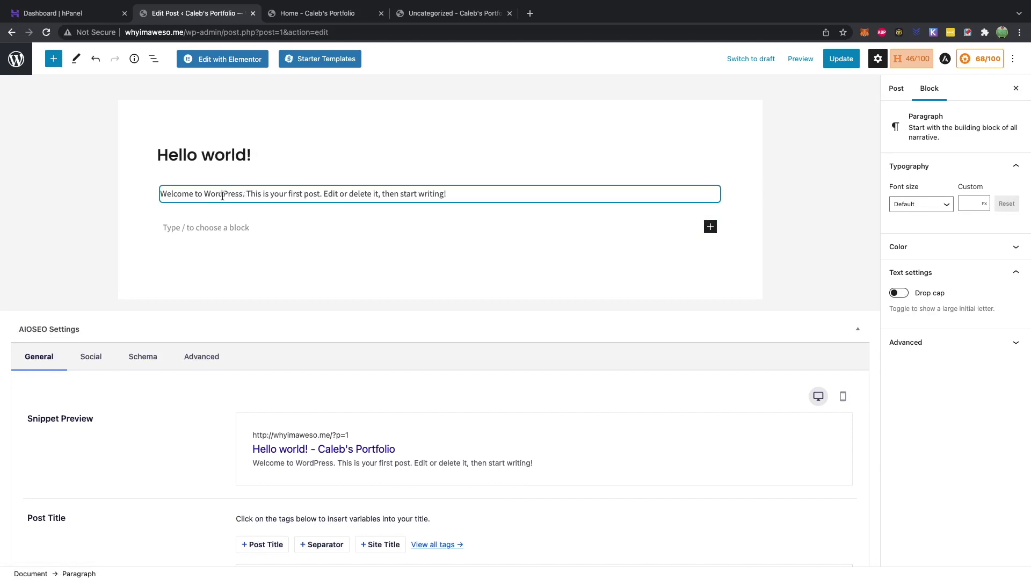
{"action": "key", "text": "Return"}
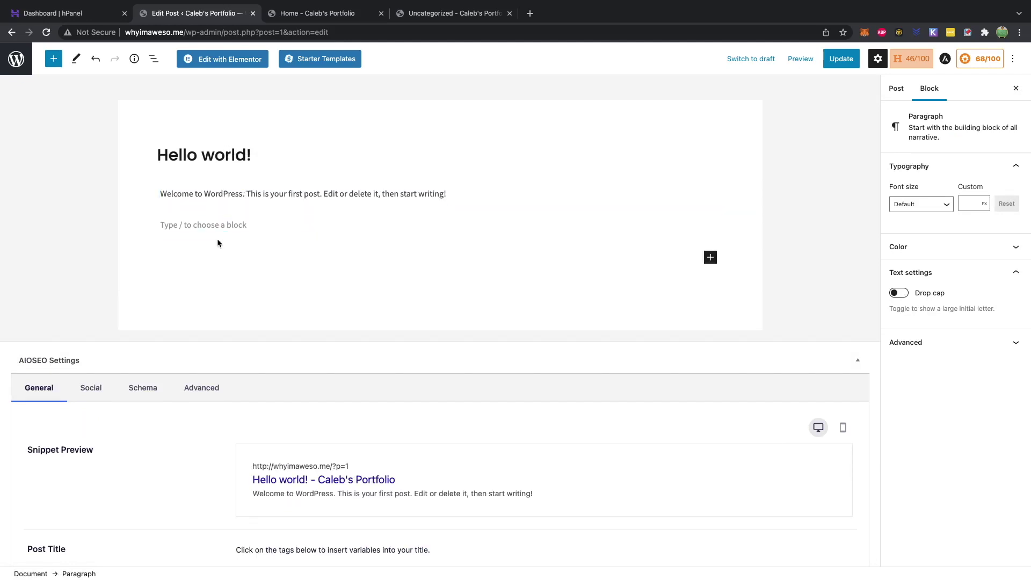
{"action": "left_click", "coordinate": [710, 257]}
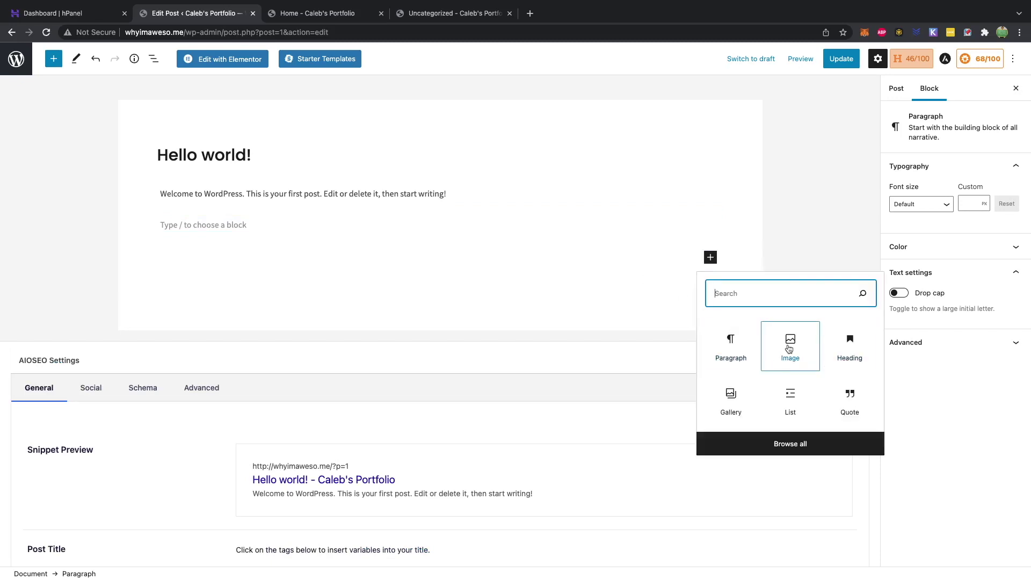
{"action": "left_click", "coordinate": [801, 445]}
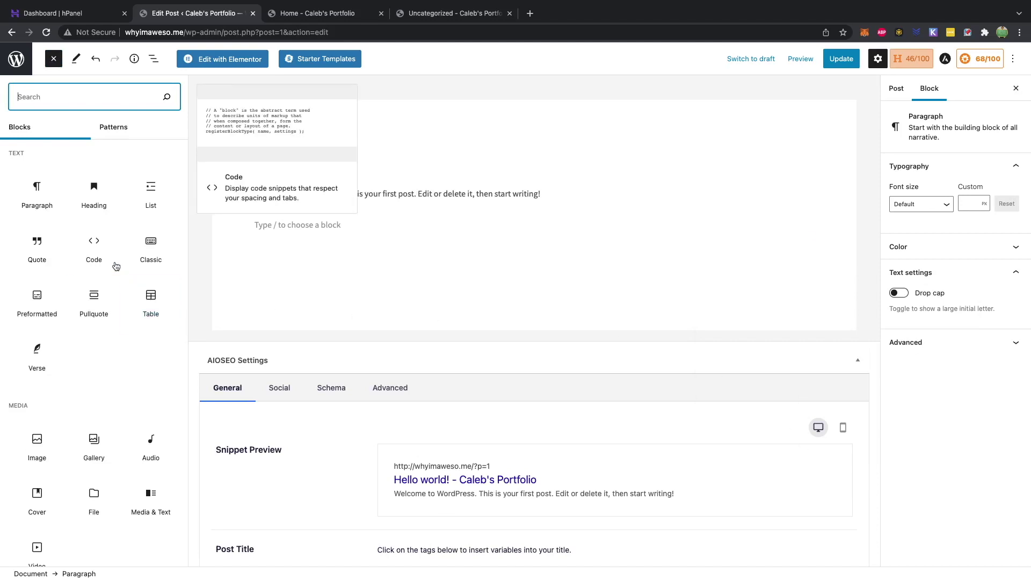
{"action": "left_click", "coordinate": [97, 246]}
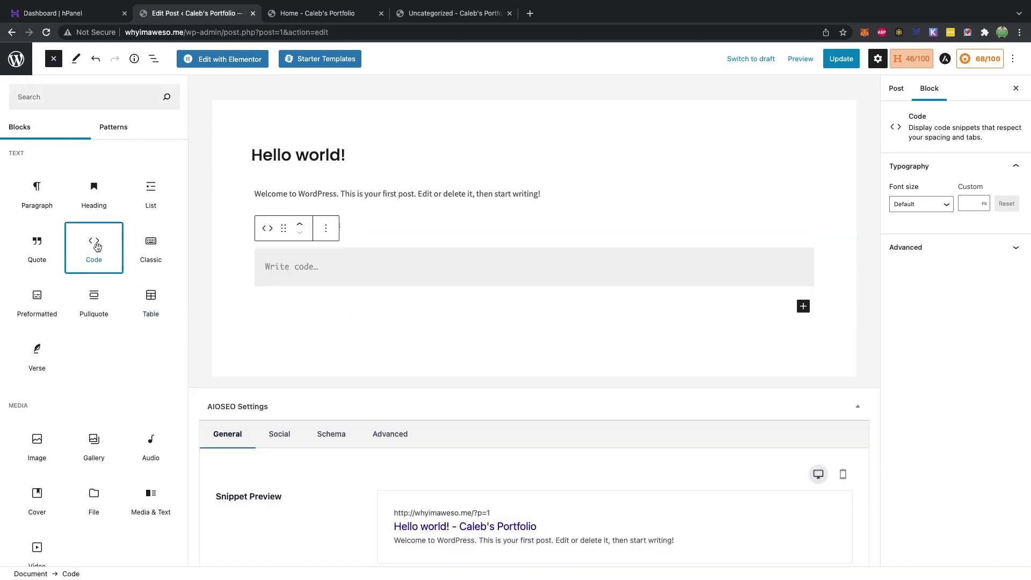
{"action": "left_click", "coordinate": [354, 296]}
{"action": "type", "text": "print(\"Hello world"}
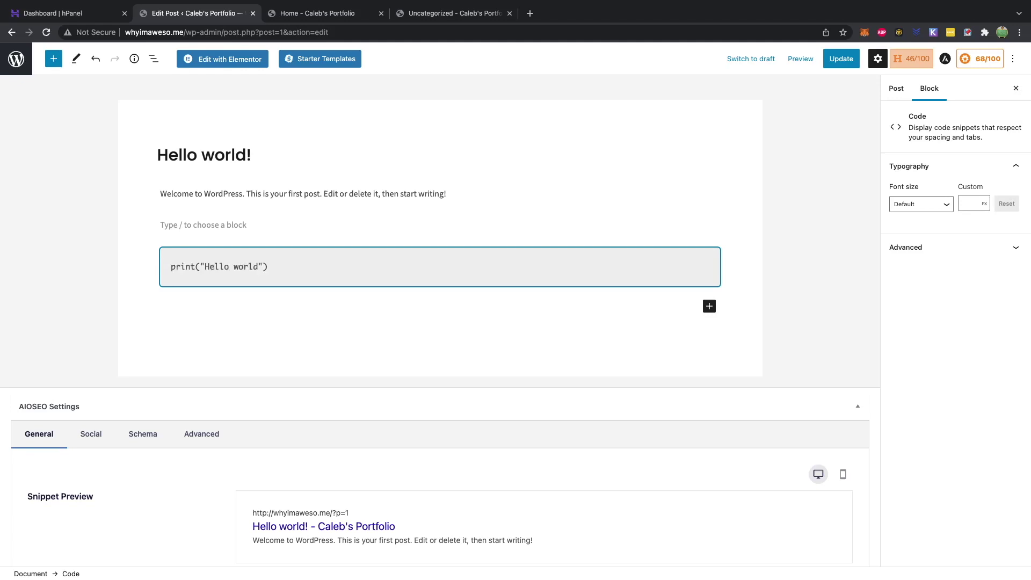
{"action": "key", "text": "Return"}
{"action": "key", "text": "Return"}
{"action": "key", "text": "Return"}
{"action": "type", "text": "Very cool"}
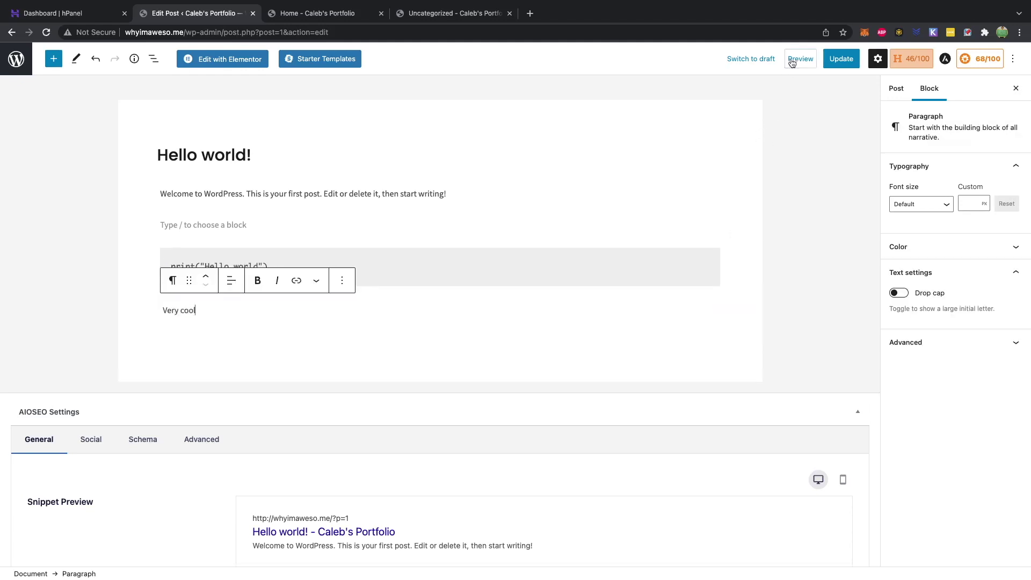
- Update the post, then view the live 'Hello world!' post and select its print("Hello world") code line
{"action": "left_click", "coordinate": [841, 59]}
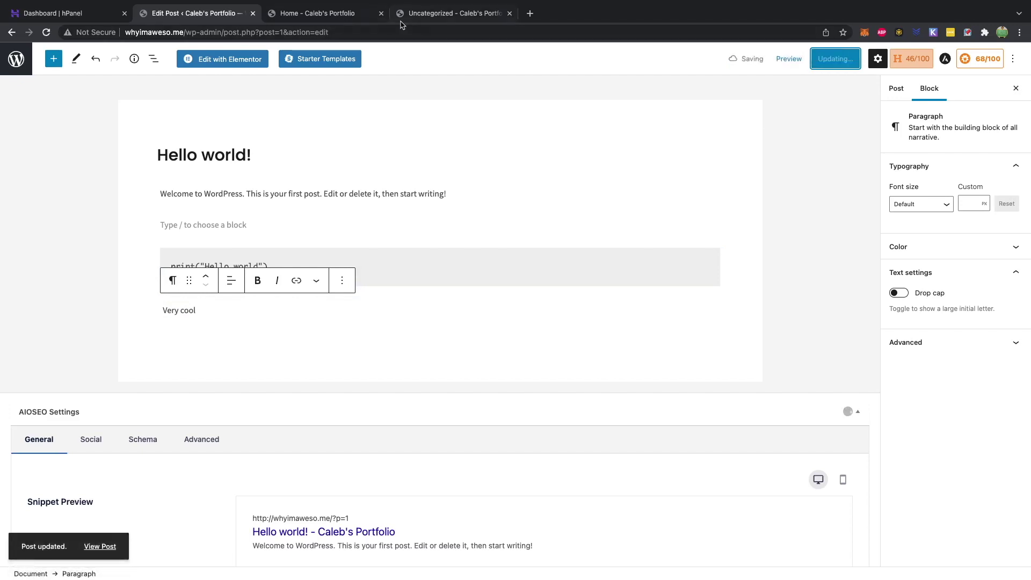
{"action": "left_click", "coordinate": [426, 14]}
{"action": "left_click", "coordinate": [16, 36]}
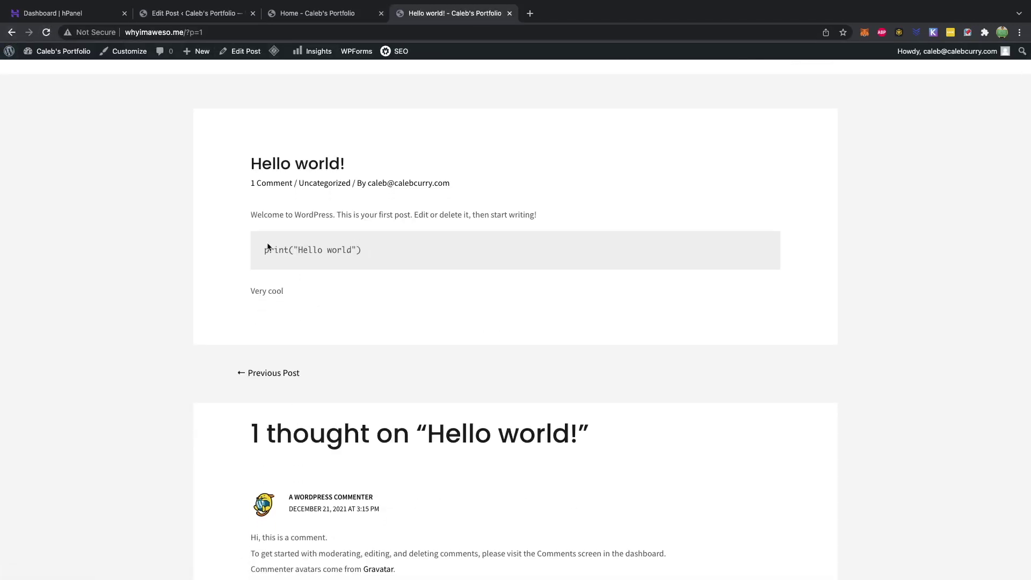
{"action": "left_click_drag", "start_coordinate": [362, 250], "coordinate": [243, 236]}
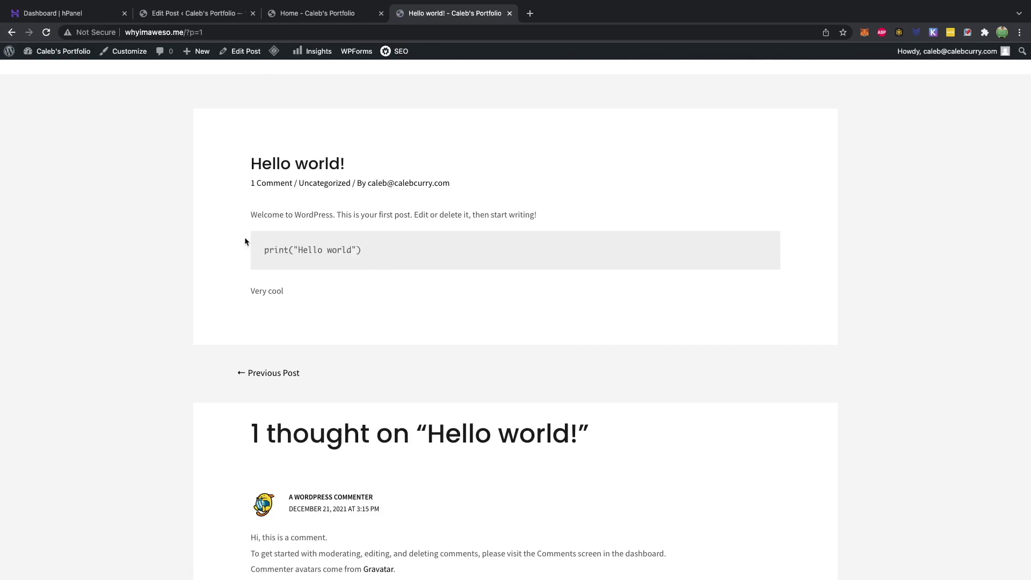